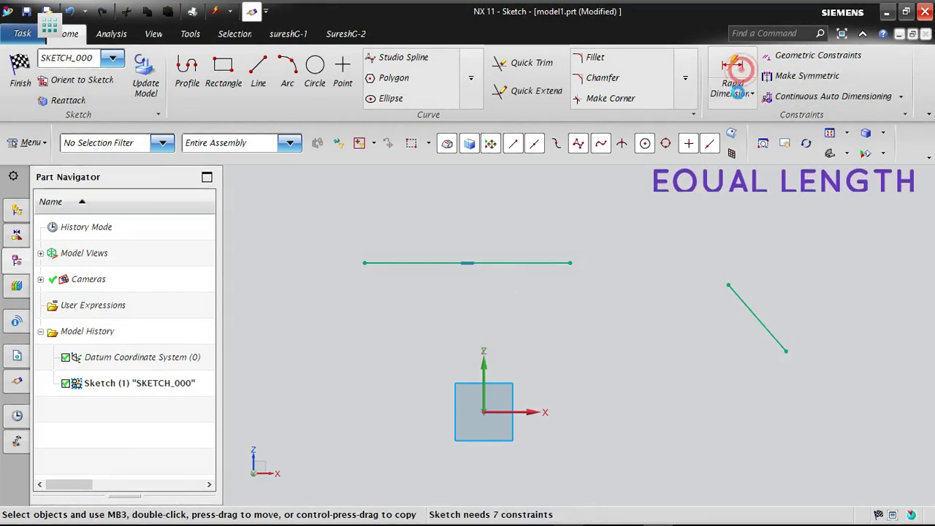
- Add a 131 mm length dimension above the horizontal line with Rapid Dimension
{"action": "left_click", "coordinate": [732, 73]}
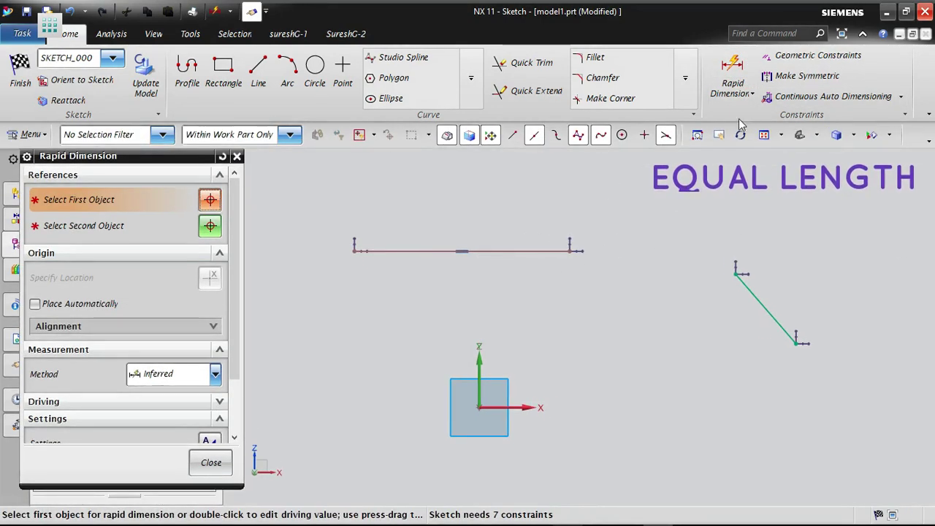
{"action": "left_click", "coordinate": [501, 250]}
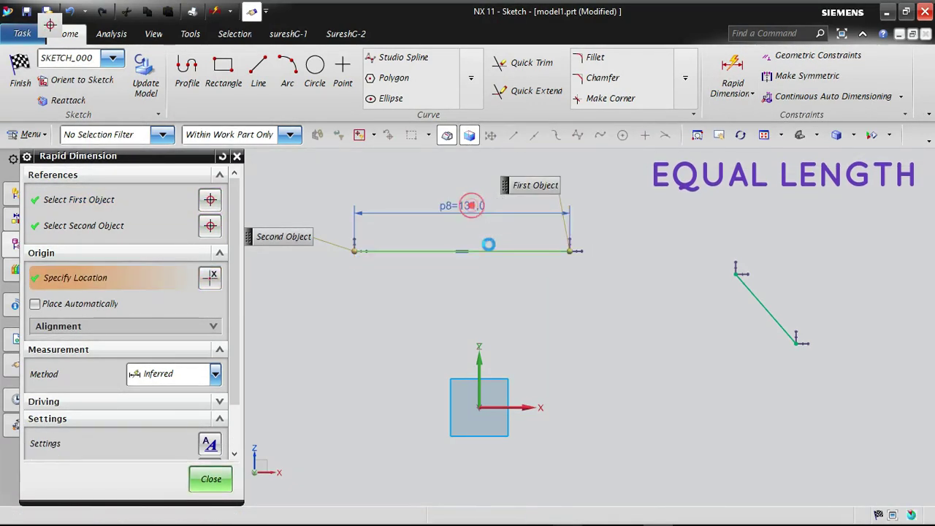
{"action": "left_click", "coordinate": [472, 205]}
{"action": "left_click", "coordinate": [211, 479]}
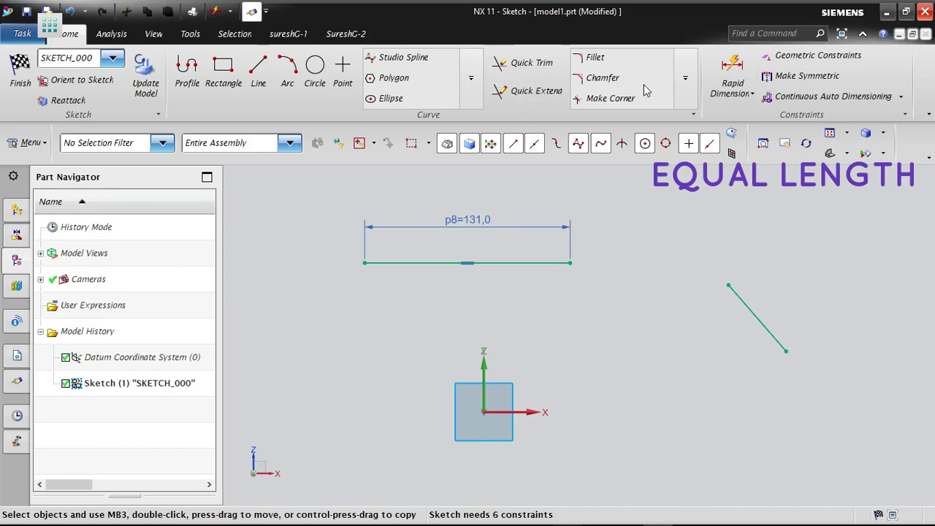
- Apply an Equal Length constraint that makes the slanted line match the horizontal line
{"action": "left_click", "coordinate": [811, 59]}
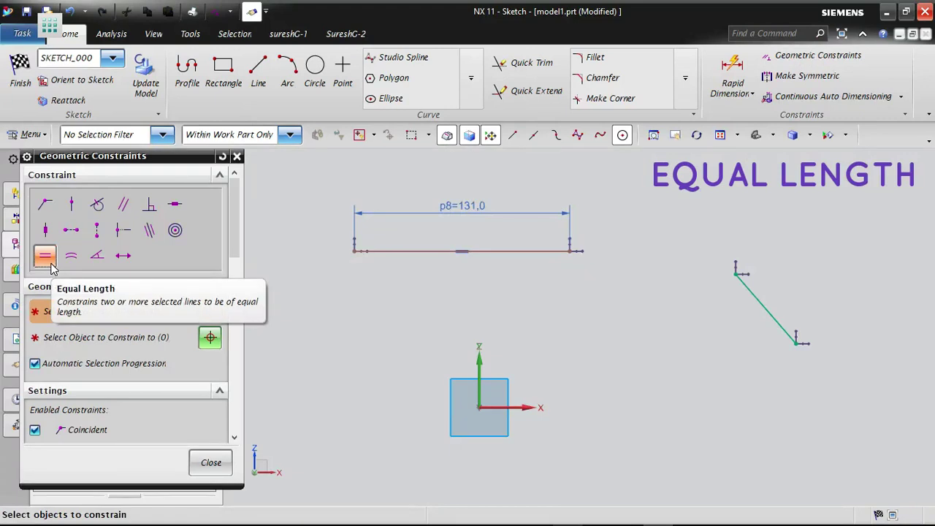
{"action": "left_click", "coordinate": [49, 261]}
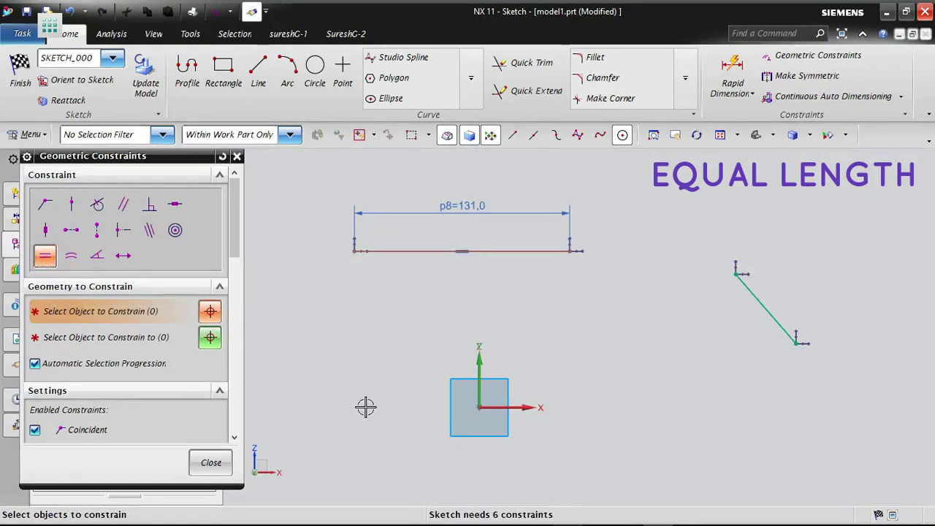
{"action": "left_click", "coordinate": [765, 306]}
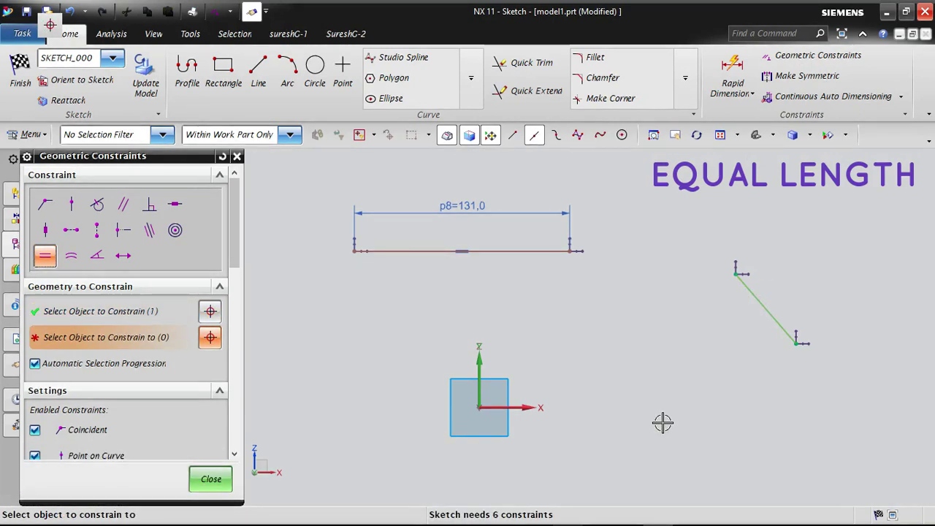
{"action": "left_click", "coordinate": [513, 249]}
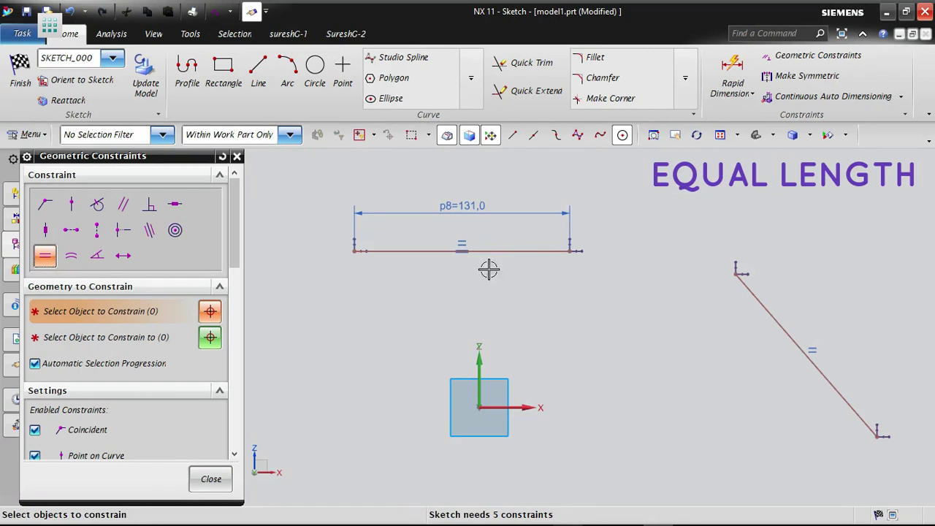
{"action": "left_click", "coordinate": [200, 474]}
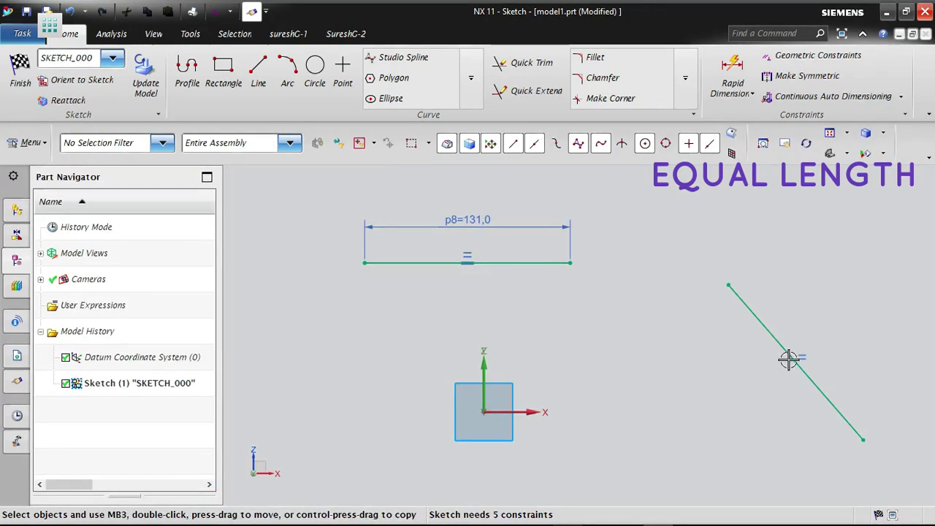
- Try to add a length dimension to the slanted line with Rapid Dimension
{"action": "scroll", "coordinate": [471, 309], "scroll_direction": "up", "scroll_amount": 2}
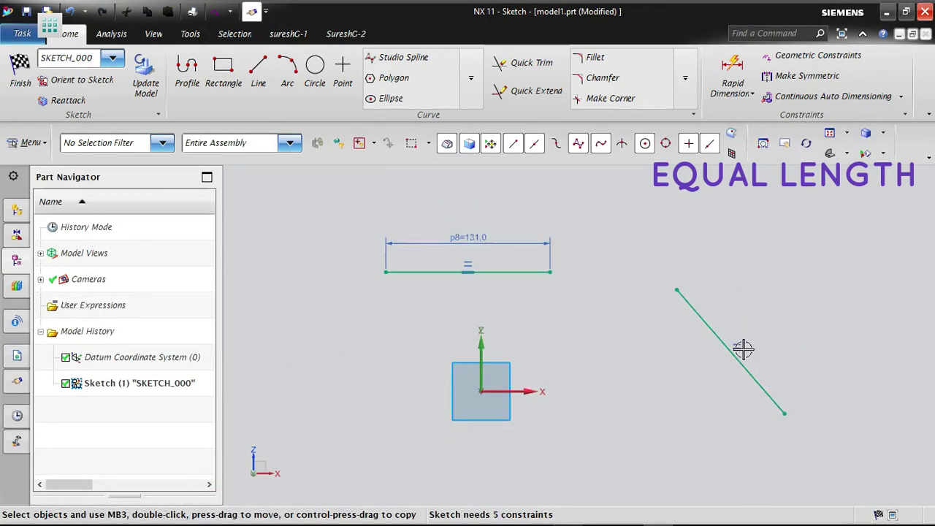
{"action": "left_click", "coordinate": [732, 70]}
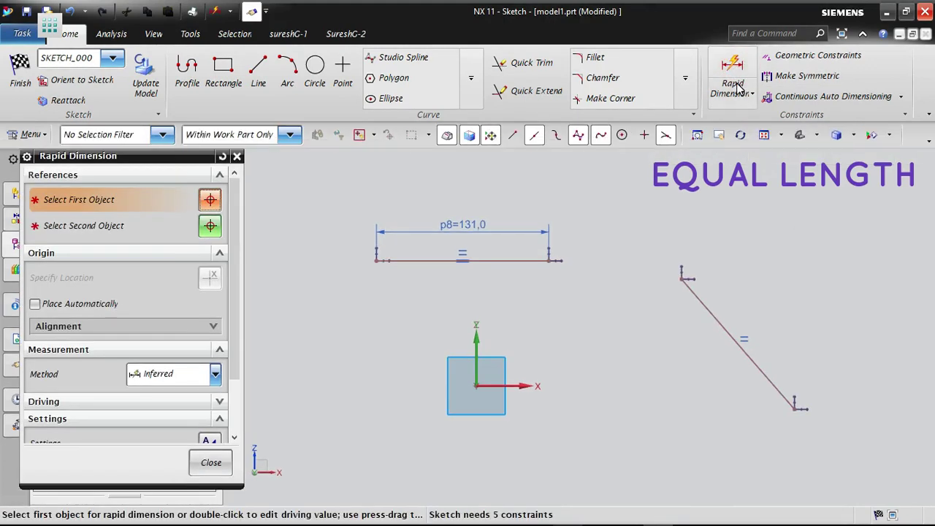
{"action": "left_click", "coordinate": [704, 306]}
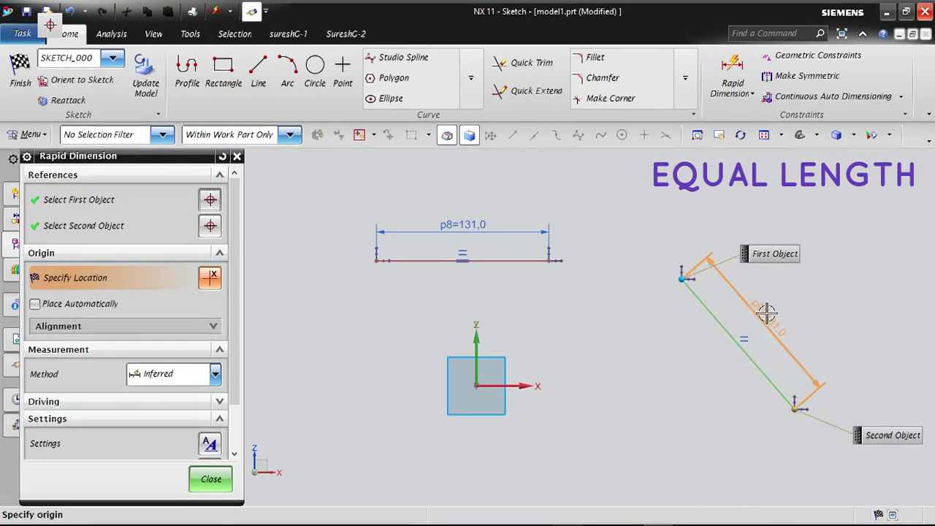
{"action": "left_click", "coordinate": [773, 305]}
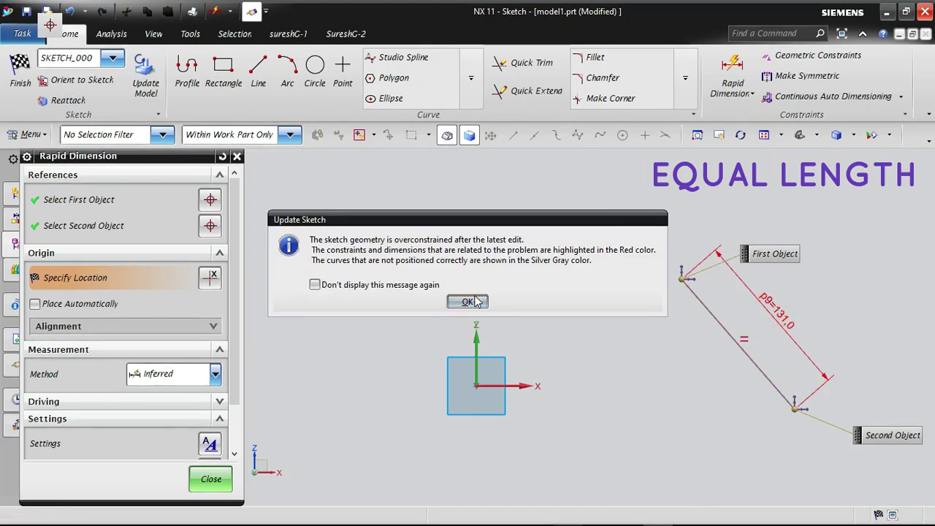
{"action": "left_click", "coordinate": [471, 301]}
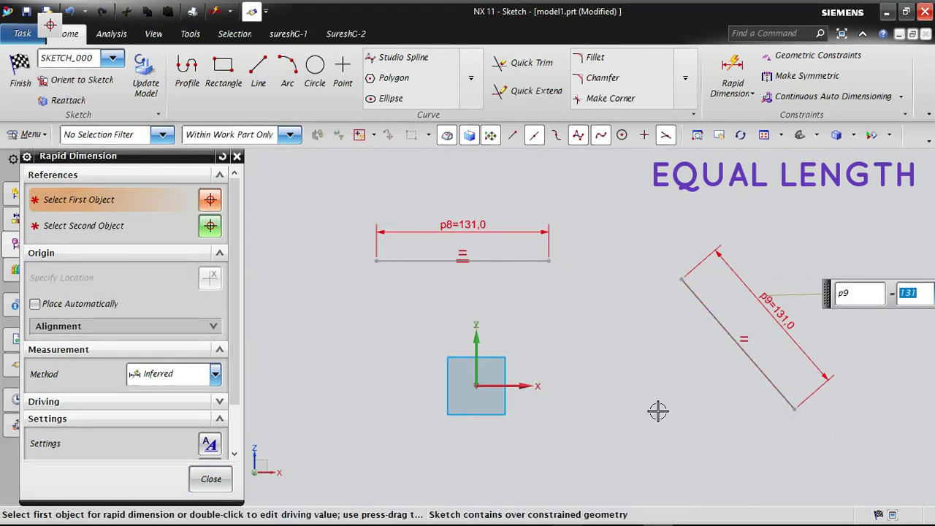
{"action": "left_click", "coordinate": [471, 275]}
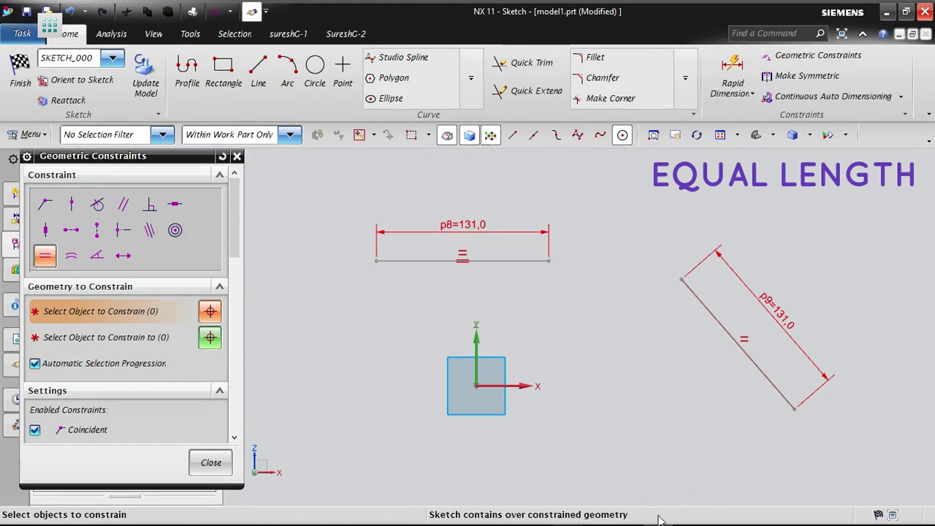
{"action": "left_click", "coordinate": [211, 462]}
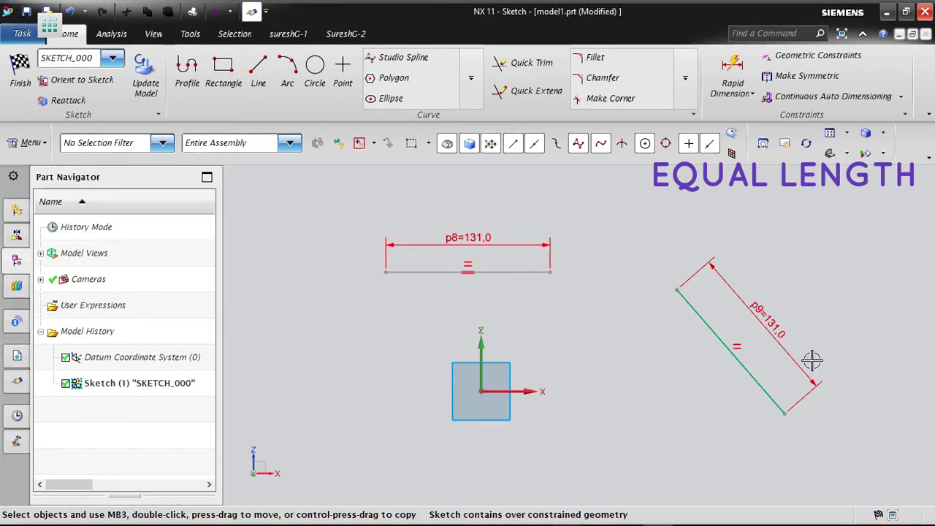
- Delete the overconstraining length dimension from the slanted line
{"action": "left_click", "coordinate": [769, 317]}
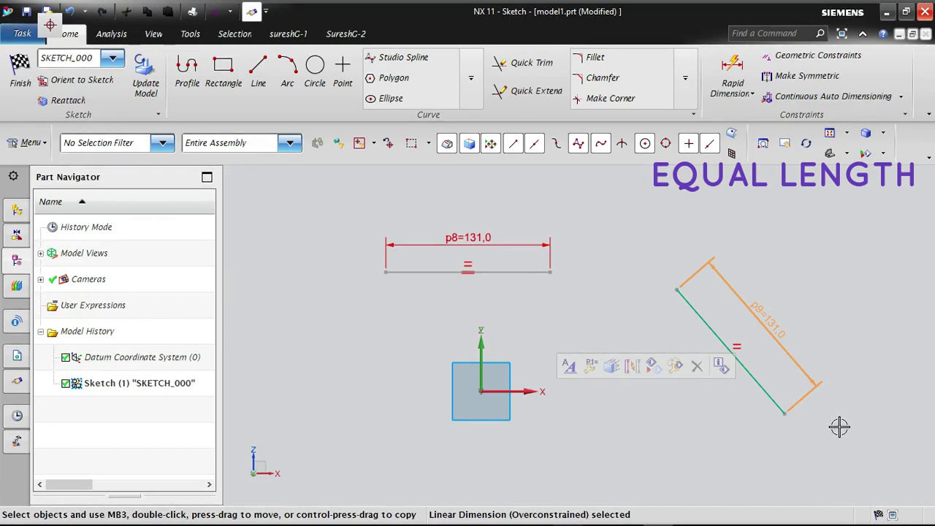
{"action": "key", "text": "Delete"}
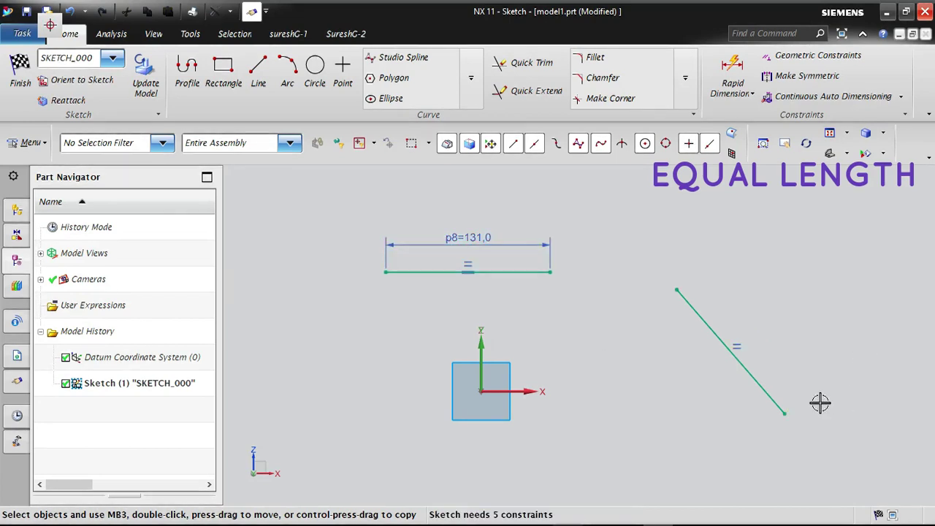
- Set the horizontal line's length dimension to 200 mm
{"action": "double_click", "coordinate": [450, 236]}
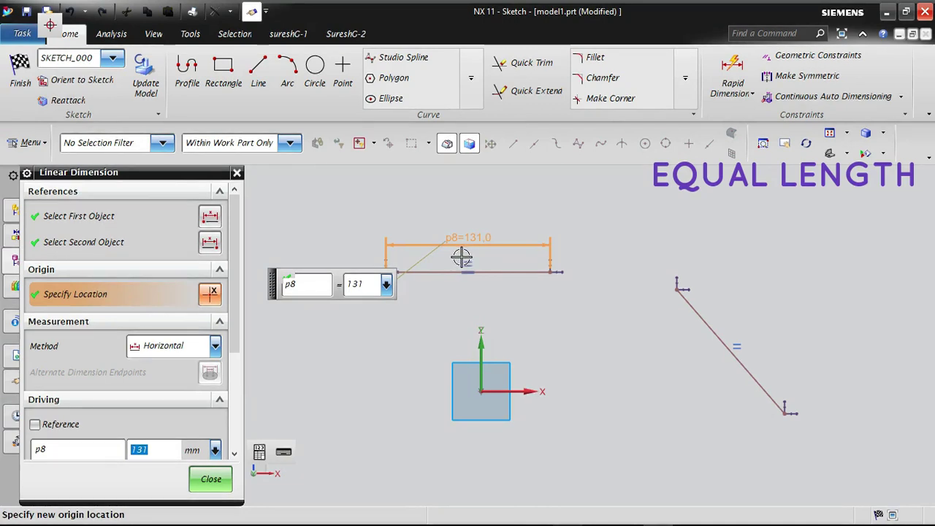
{"action": "key", "text": "Return"}
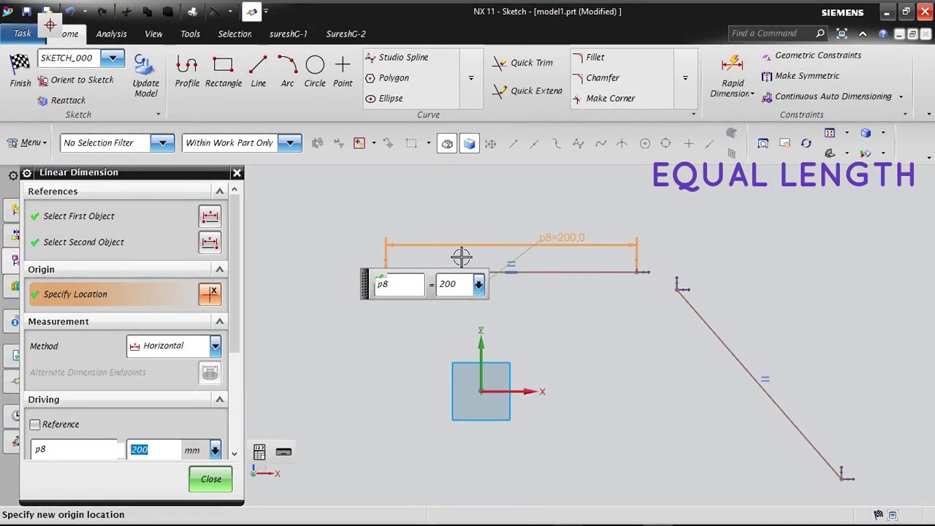
{"action": "left_click", "coordinate": [570, 245]}
- Set the horizontal line's length dimension to 50 mm and place the dimension centred above the line
{"action": "type", "text": "50"}
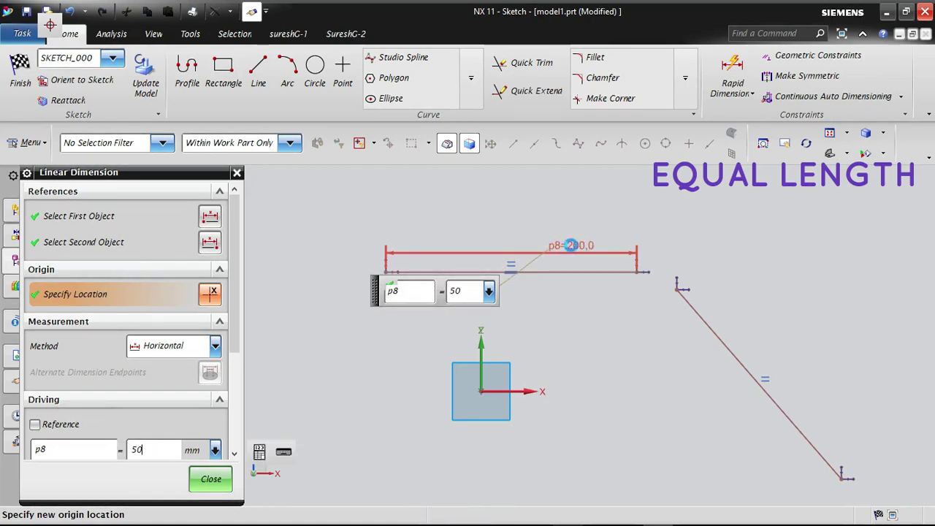
{"action": "key", "text": "Return"}
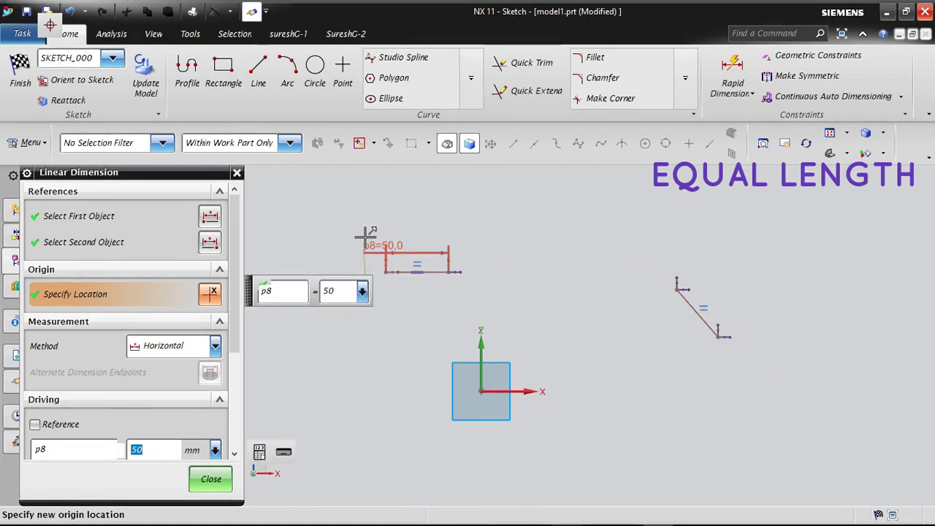
{"action": "mouse_move", "coordinate": [403, 241]}
{"action": "left_mouse_down"}
{"action": "mouse_move", "coordinate": [421, 232]}
{"action": "mouse_move", "coordinate": [411, 229]}
{"action": "left_mouse_up"}
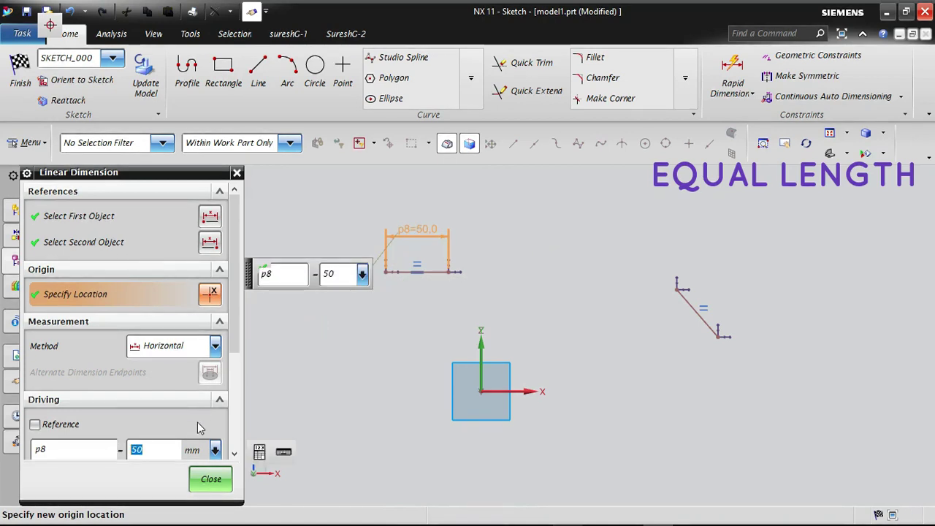
{"action": "left_click", "coordinate": [210, 480]}
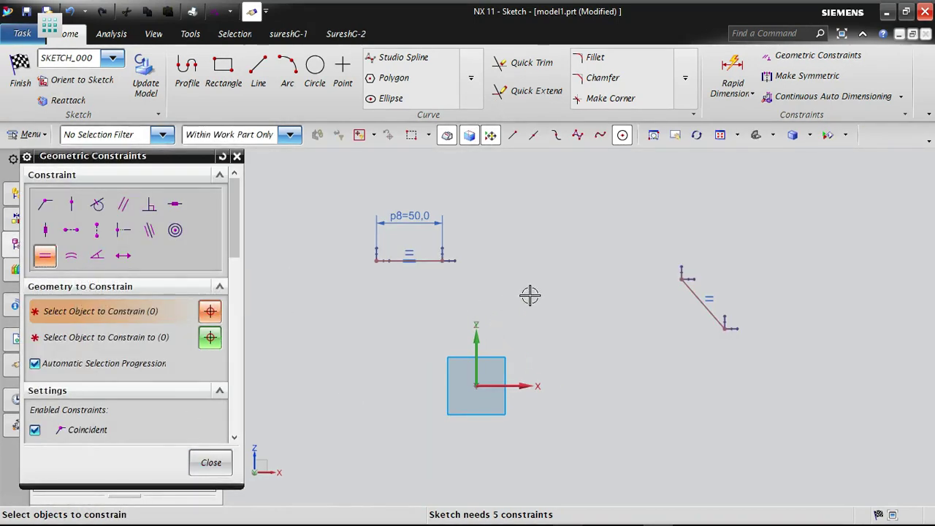
- Sketch a small circle and a clearly larger circle apart from each other in an empty area of the sketch
{"action": "middle_click", "coordinate": [554, 291]}
{"action": "scroll", "coordinate": [397, 397], "scroll_direction": "down", "scroll_amount": 3}
{"action": "left_click", "coordinate": [213, 464]}
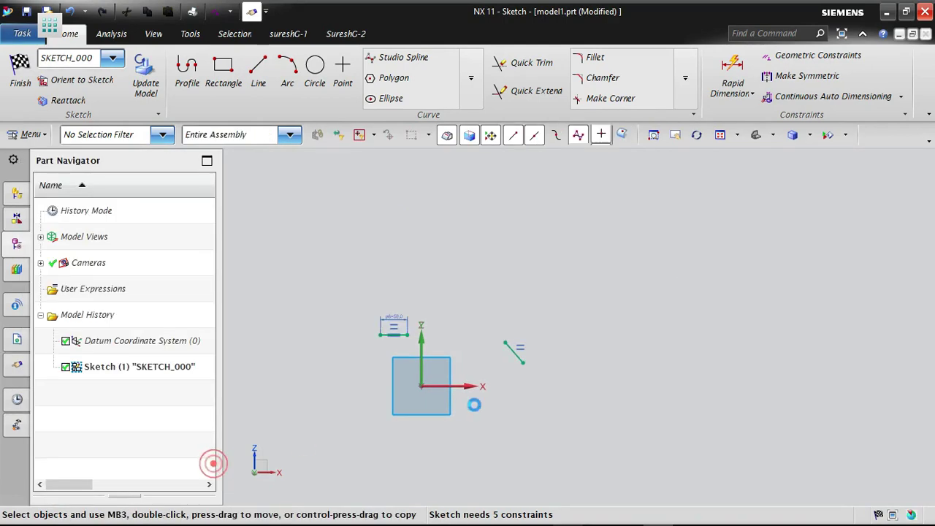
{"action": "scroll", "coordinate": [708, 274], "scroll_direction": "up", "scroll_amount": 4}
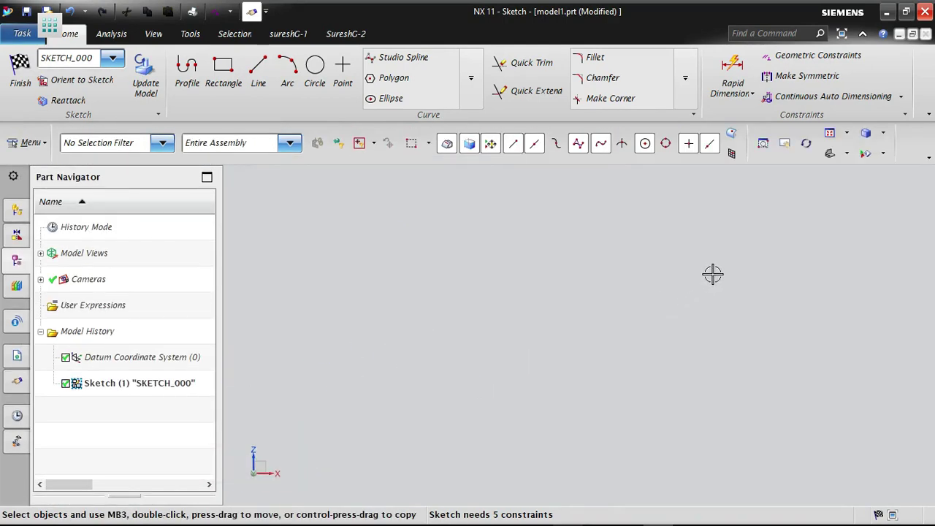
{"action": "left_click", "coordinate": [315, 69]}
{"action": "left_click", "coordinate": [395, 303]}
{"action": "left_click", "coordinate": [424, 289]}
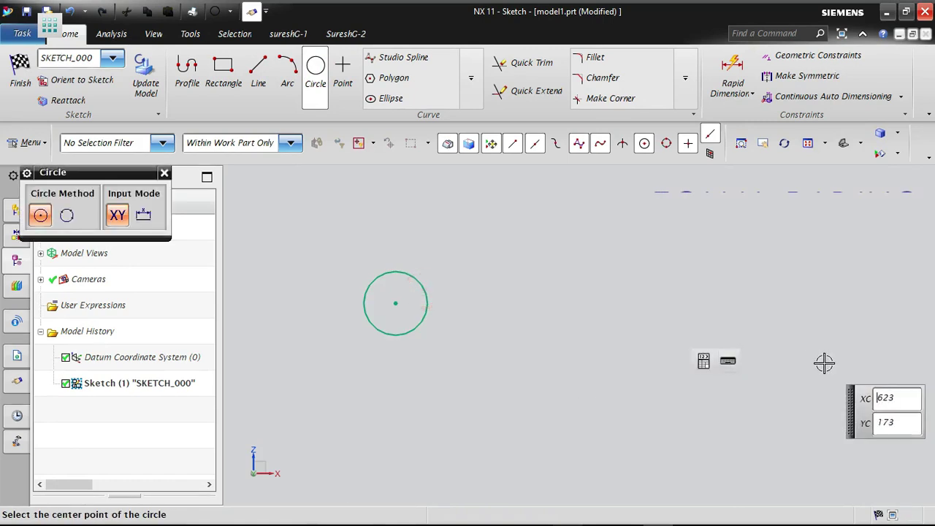
{"action": "left_click", "coordinate": [760, 366]}
{"action": "left_click", "coordinate": [835, 301]}
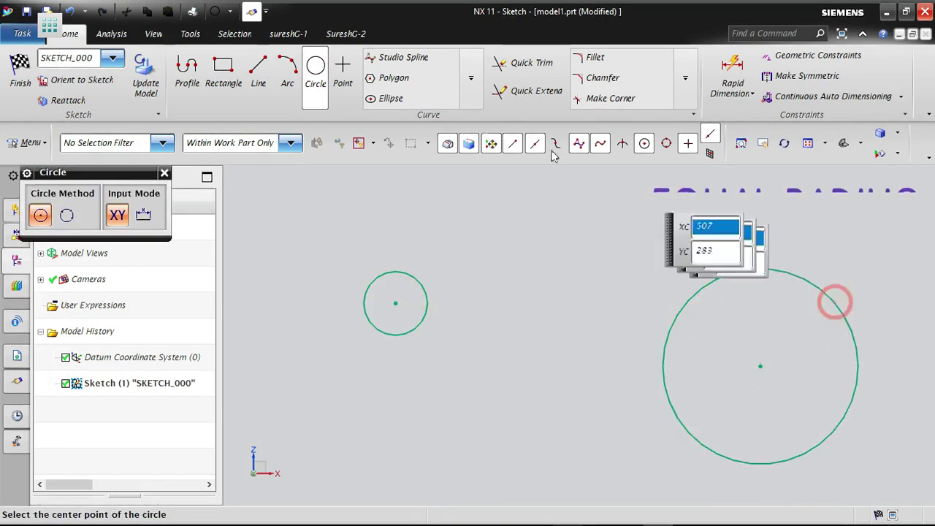
- Draw a shallow three-point arc, bulging upward, in the space between the two circles
{"action": "left_click", "coordinate": [287, 68]}
{"action": "left_click", "coordinate": [490, 227]}
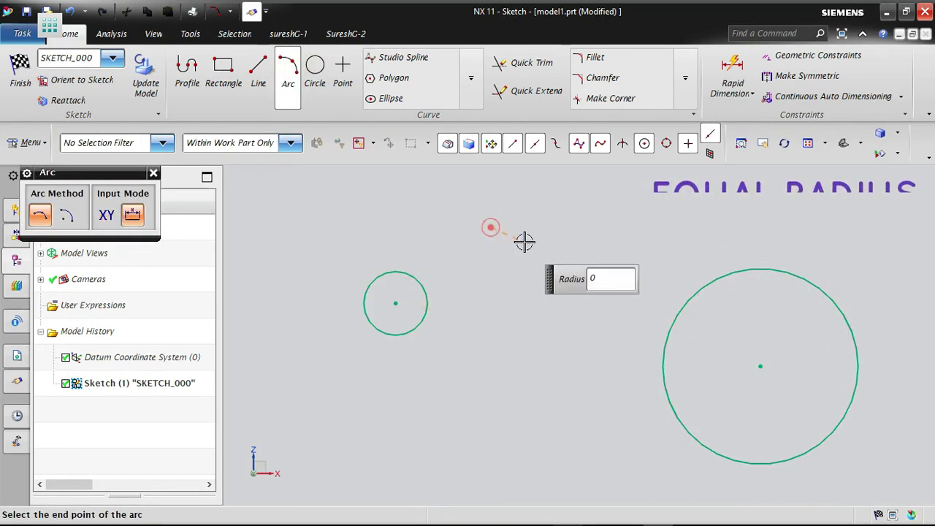
{"action": "left_click", "coordinate": [643, 236]}
{"action": "left_click", "coordinate": [567, 202]}
{"action": "key", "text": "Escape"}
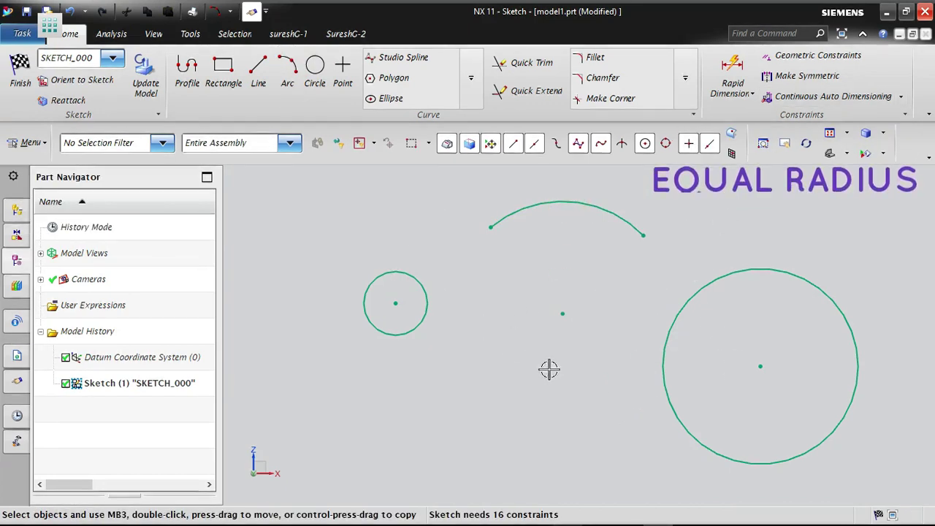
- Apply Equal Radius constraints from the arc to the large circle and from the small circle to the arc
{"action": "left_click", "coordinate": [803, 55]}
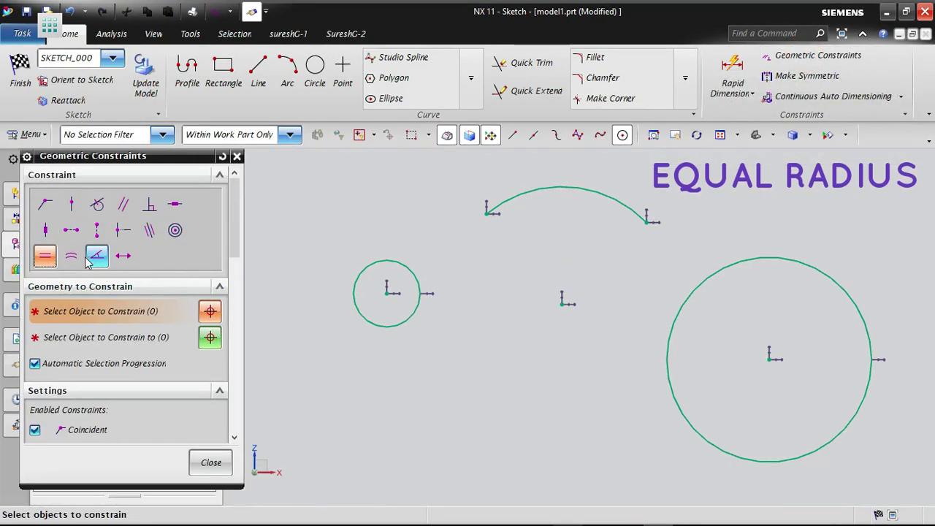
{"action": "left_click", "coordinate": [70, 258]}
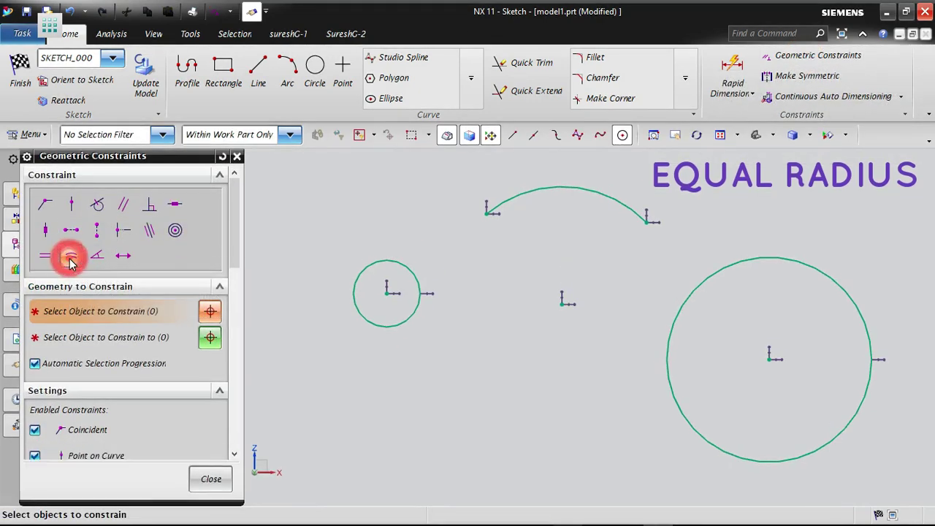
{"action": "left_click", "coordinate": [581, 189]}
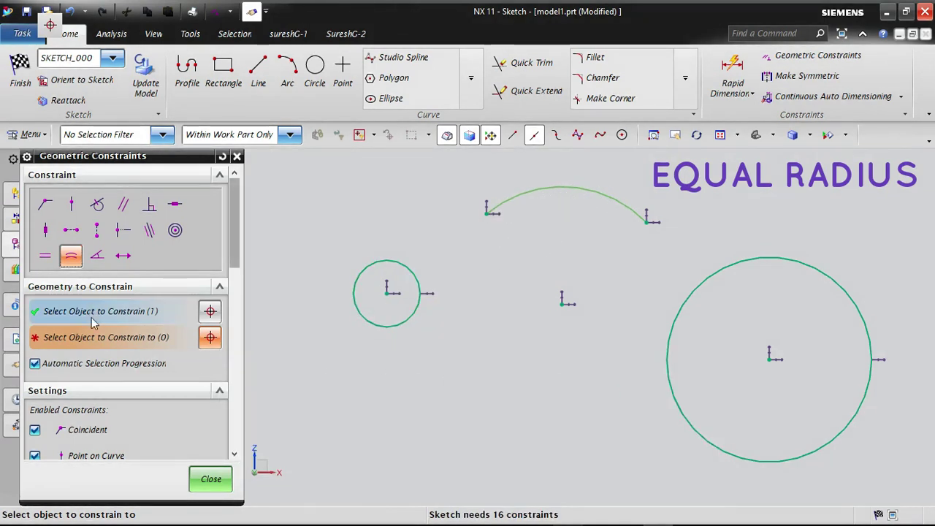
{"action": "left_click", "coordinate": [754, 253]}
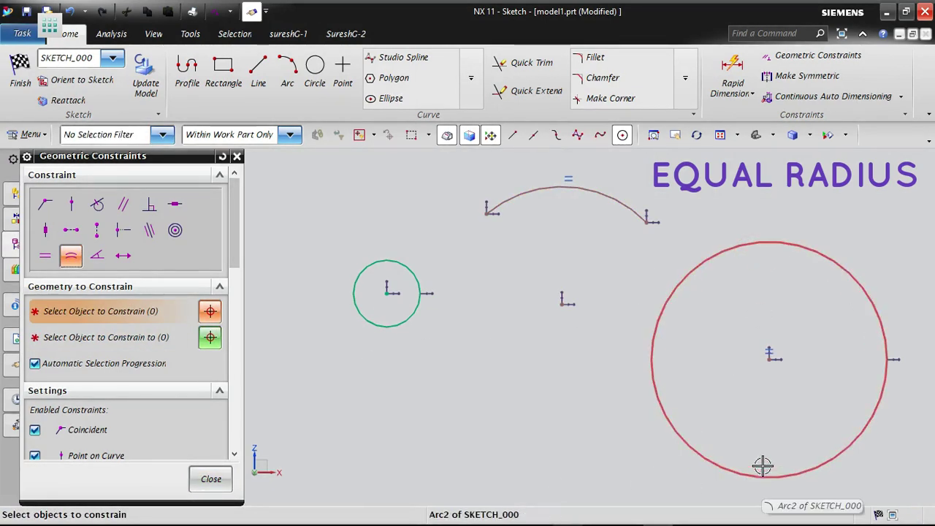
{"action": "left_click", "coordinate": [404, 259]}
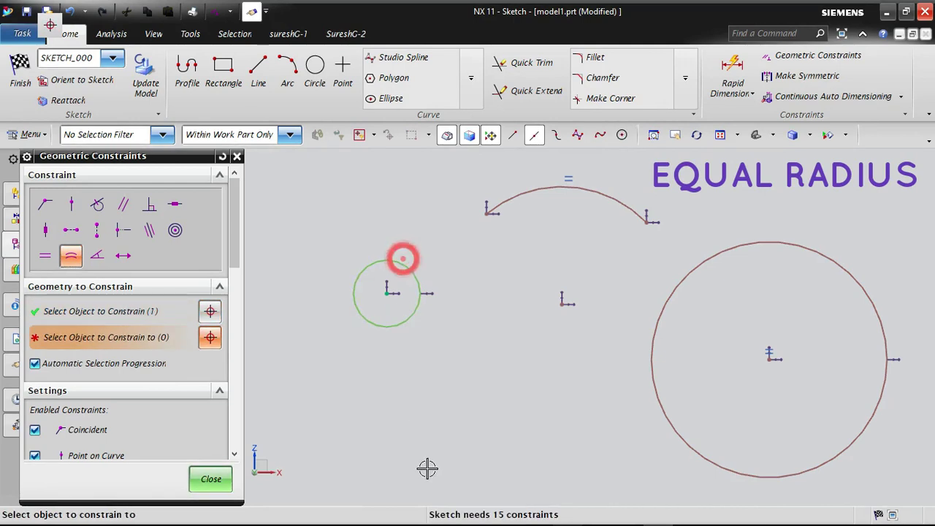
{"action": "left_click", "coordinate": [627, 206]}
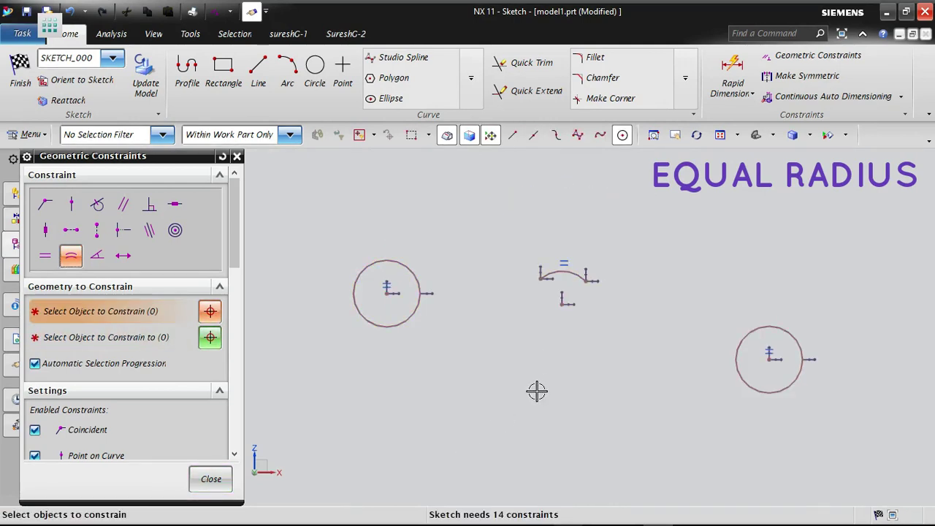
- Add diametral dimensions to the arc, the right-hand circle and the left-hand circle that share the Equal Radius constraint
{"action": "left_click", "coordinate": [209, 481]}
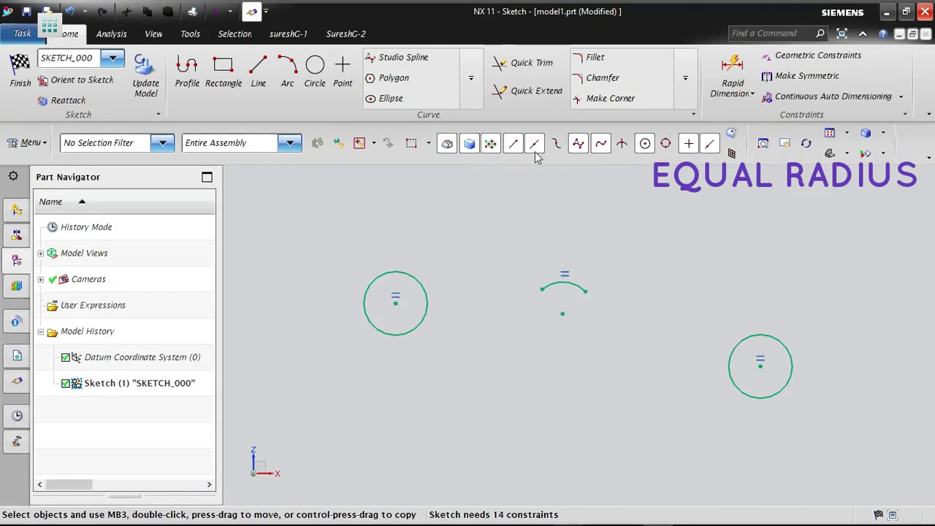
{"action": "left_click", "coordinate": [751, 93]}
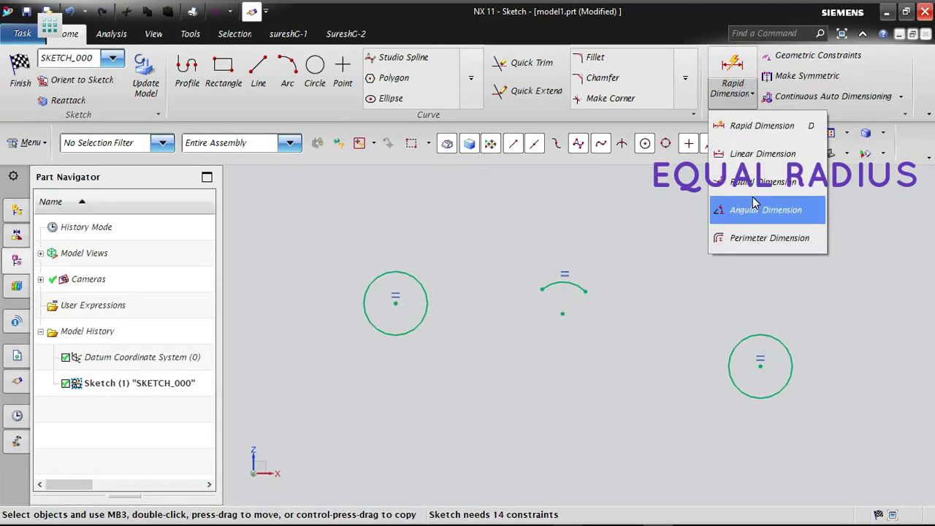
{"action": "left_click", "coordinate": [760, 181]}
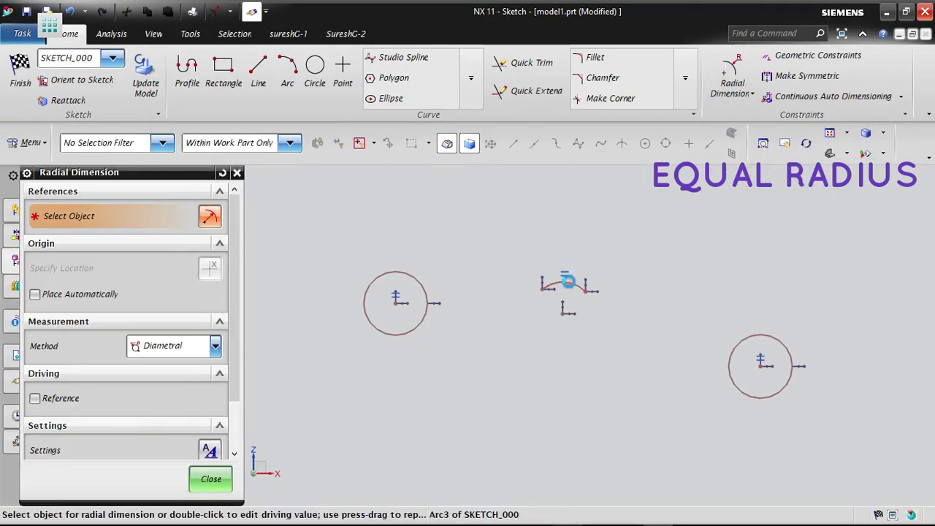
{"action": "left_click", "coordinate": [569, 281]}
{"action": "left_click", "coordinate": [601, 236]}
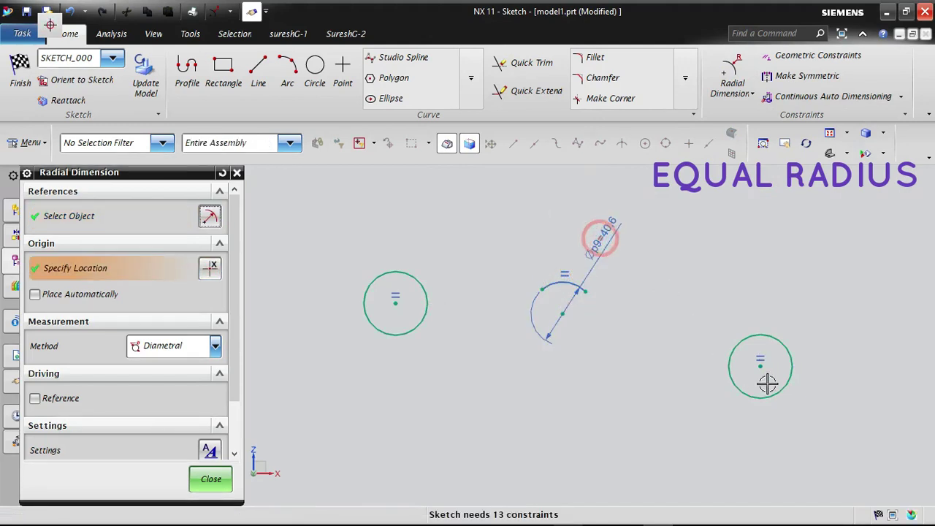
{"action": "left_click", "coordinate": [752, 336]}
{"action": "left_click", "coordinate": [726, 258]}
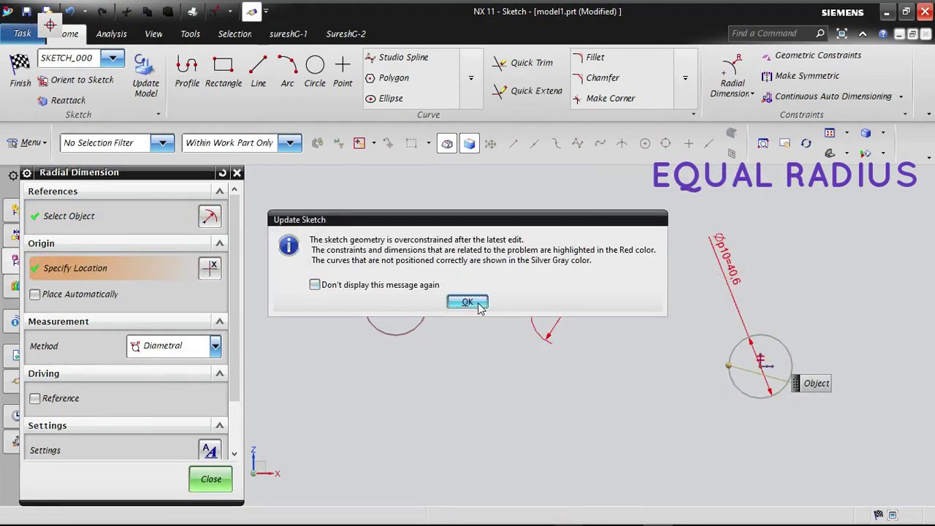
{"action": "left_click", "coordinate": [467, 303]}
{"action": "left_click", "coordinate": [414, 278]}
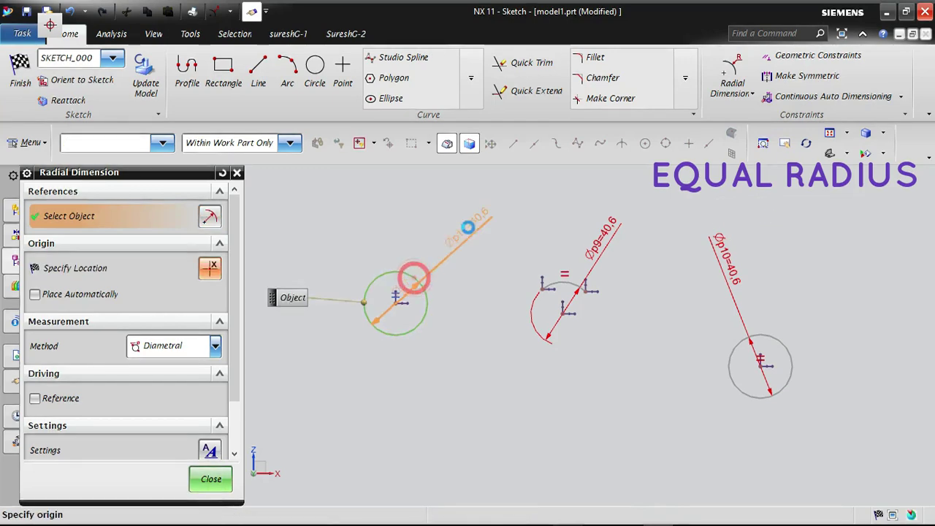
{"action": "left_click", "coordinate": [466, 227]}
{"action": "key", "text": "Escape"}
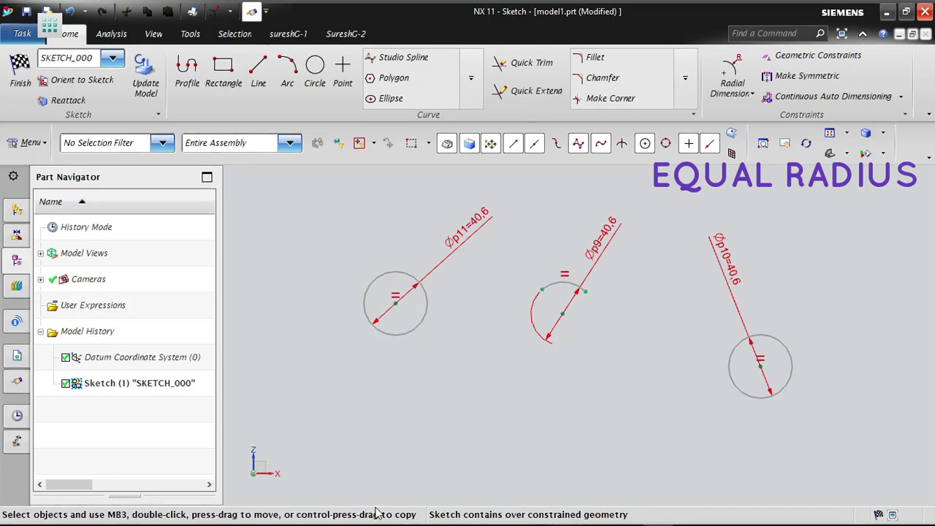
- Undo the three diametral dimensions on the arc and the two circles
{"action": "key", "text": "ctrl+z"}
{"action": "key", "text": "ctrl+z"}
{"action": "key", "text": "ctrl+z"}
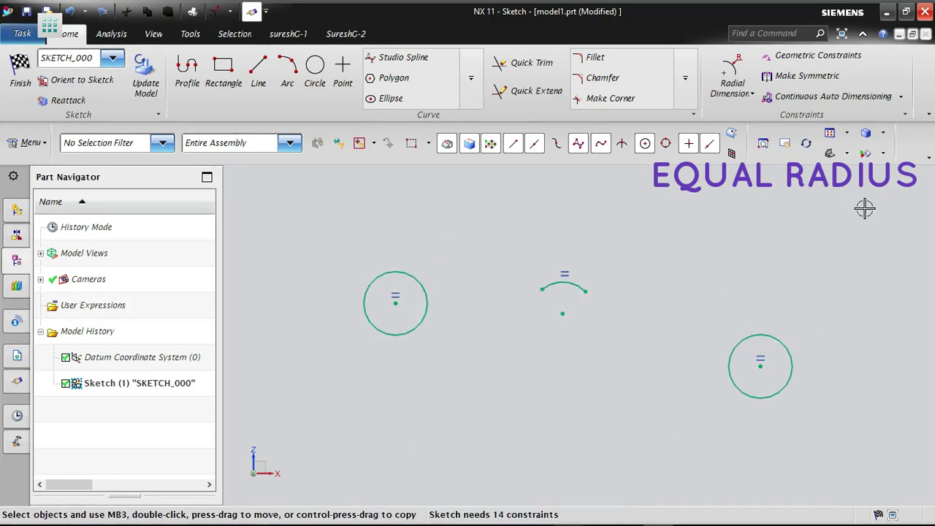
- Delete the two circles and the arc together from the sketch
{"action": "left_click", "coordinate": [819, 49]}
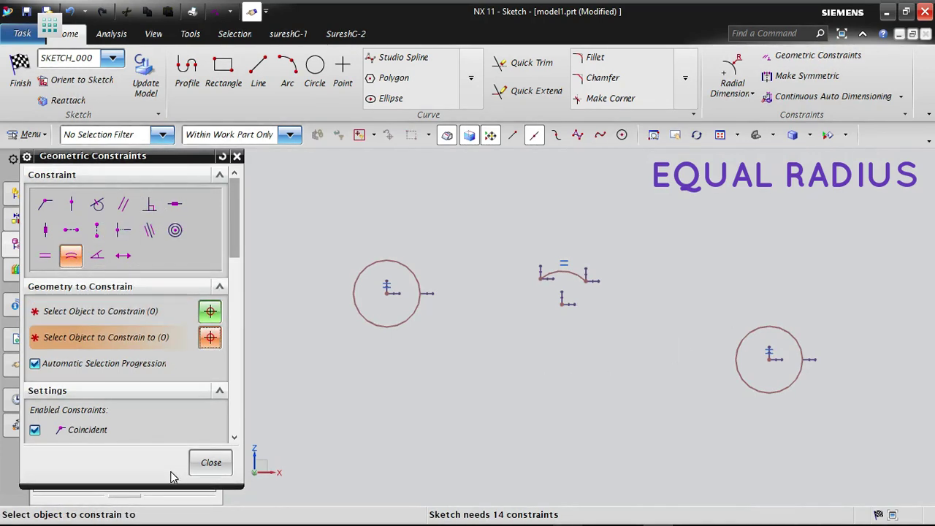
{"action": "left_click", "coordinate": [211, 462]}
{"action": "mouse_move", "coordinate": [284, 214]}
{"action": "left_mouse_down"}
{"action": "mouse_move", "coordinate": [822, 409]}
{"action": "mouse_move", "coordinate": [849, 430]}
{"action": "left_mouse_up"}
{"action": "key", "text": "Delete"}
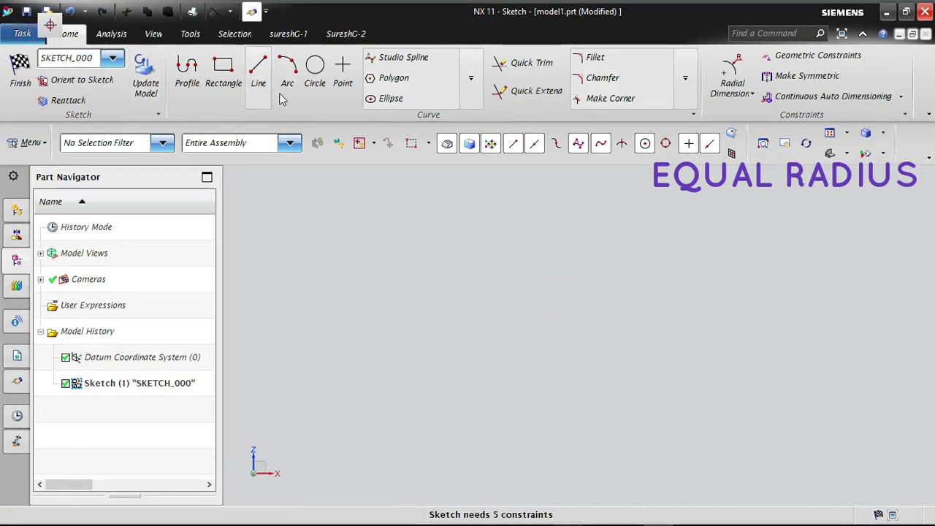
- Sketch a large circle about 101 mm in diameter and, well to its right, a small one about 34 mm in diameter
{"action": "left_click", "coordinate": [341, 68]}
{"action": "left_click", "coordinate": [315, 67]}
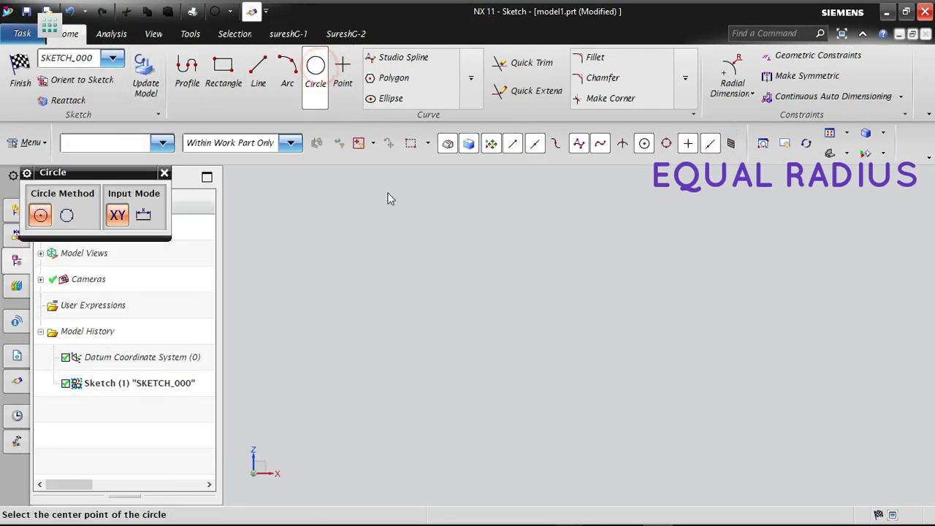
{"action": "left_click", "coordinate": [391, 316]}
{"action": "left_click", "coordinate": [465, 286]}
{"action": "left_click", "coordinate": [659, 345]}
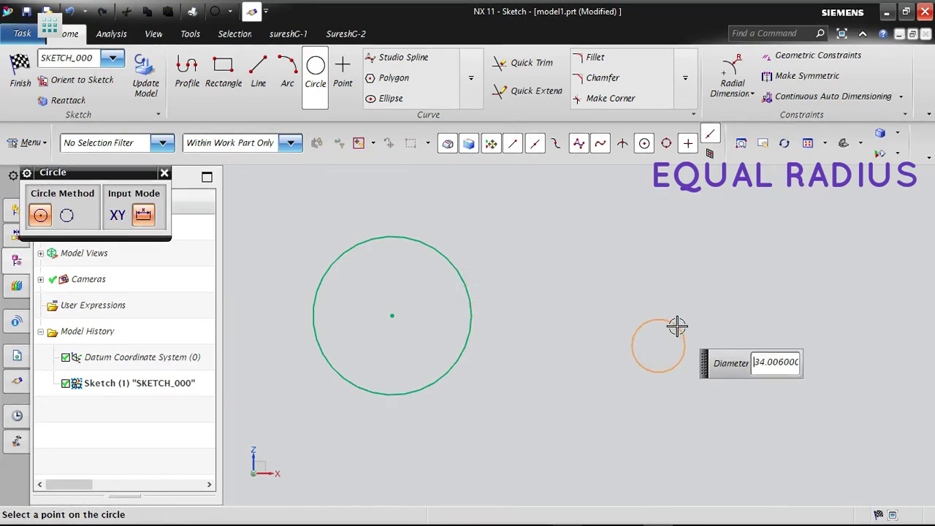
{"action": "left_click", "coordinate": [674, 323]}
{"action": "key", "text": "Escape"}
- Dimension the large circle with the Radial method and place the dimension outside its upper-right edge
{"action": "left_click", "coordinate": [745, 88]}
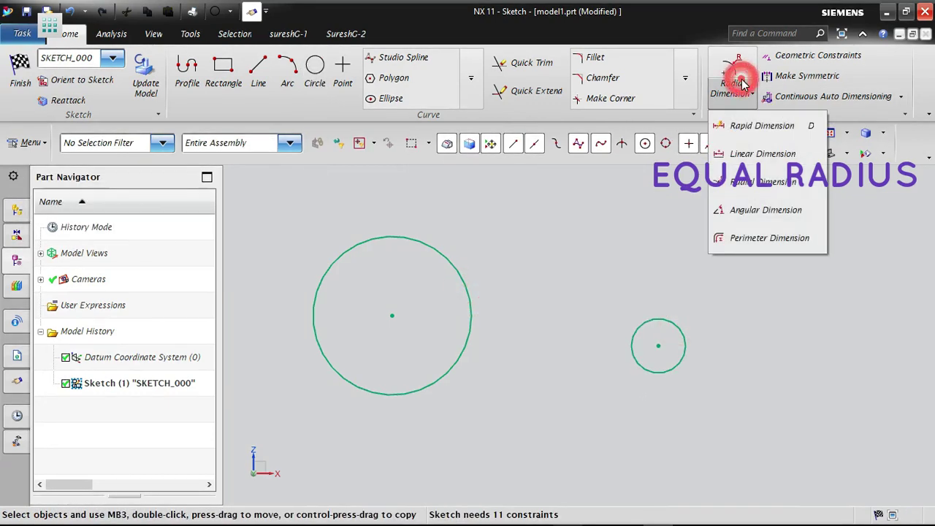
{"action": "left_click", "coordinate": [766, 187]}
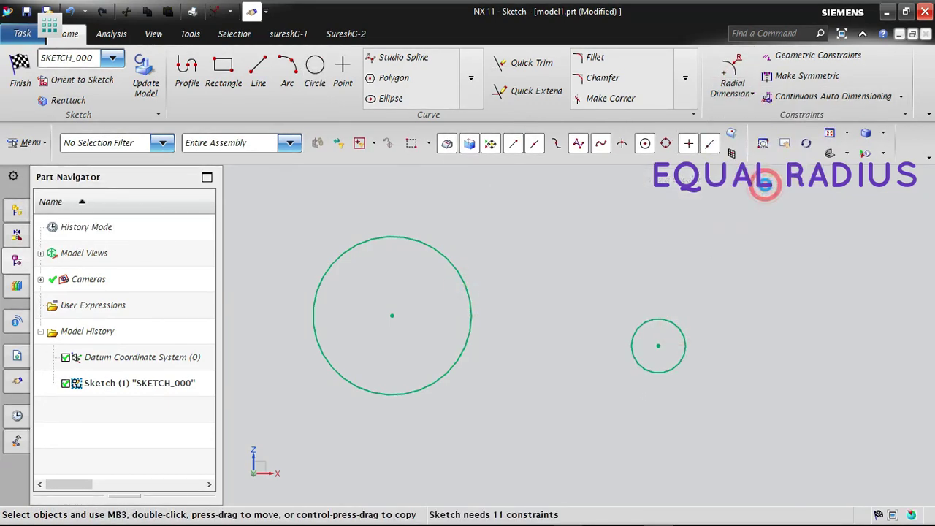
{"action": "left_click", "coordinate": [446, 258]}
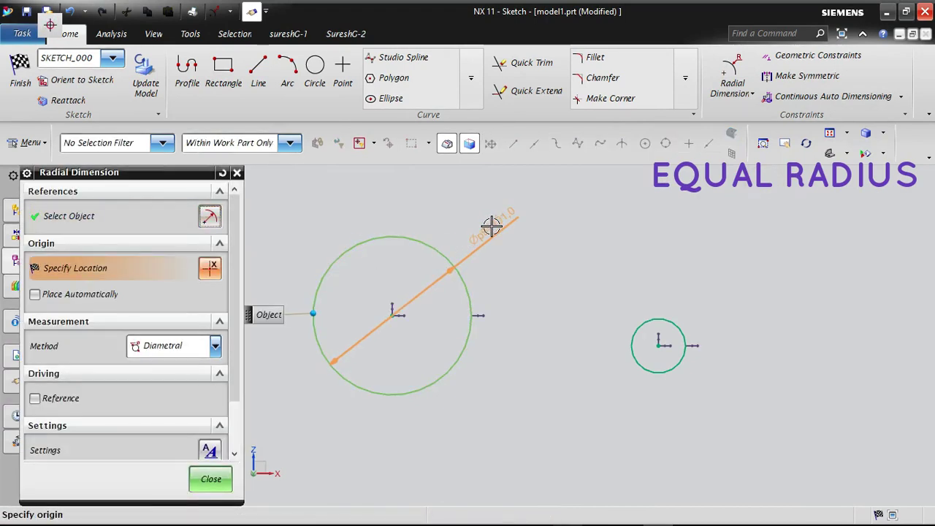
{"action": "left_click", "coordinate": [182, 350]}
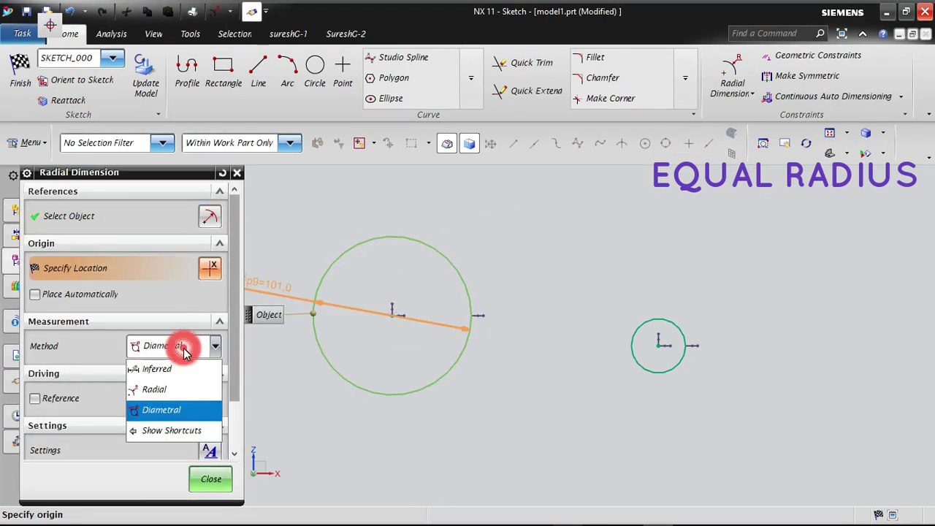
{"action": "left_click", "coordinate": [155, 390]}
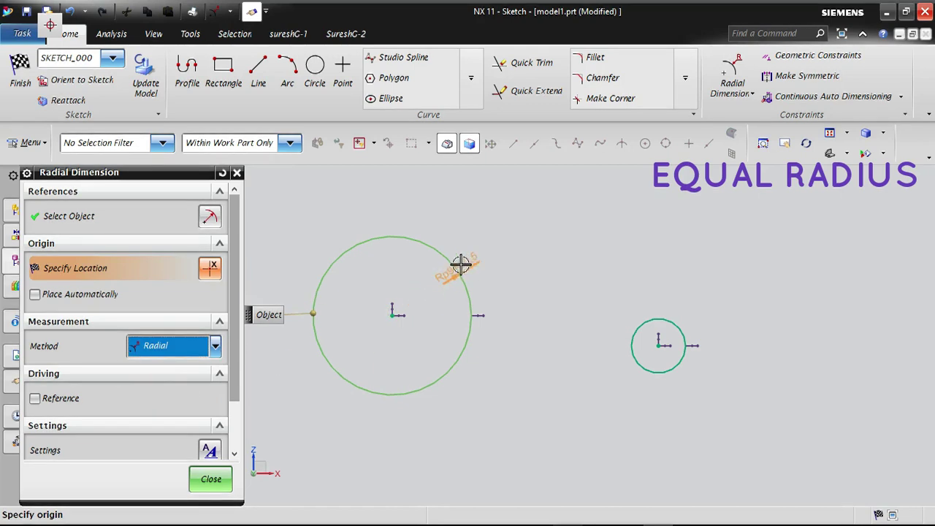
{"action": "left_click", "coordinate": [492, 217]}
{"action": "left_click", "coordinate": [210, 480]}
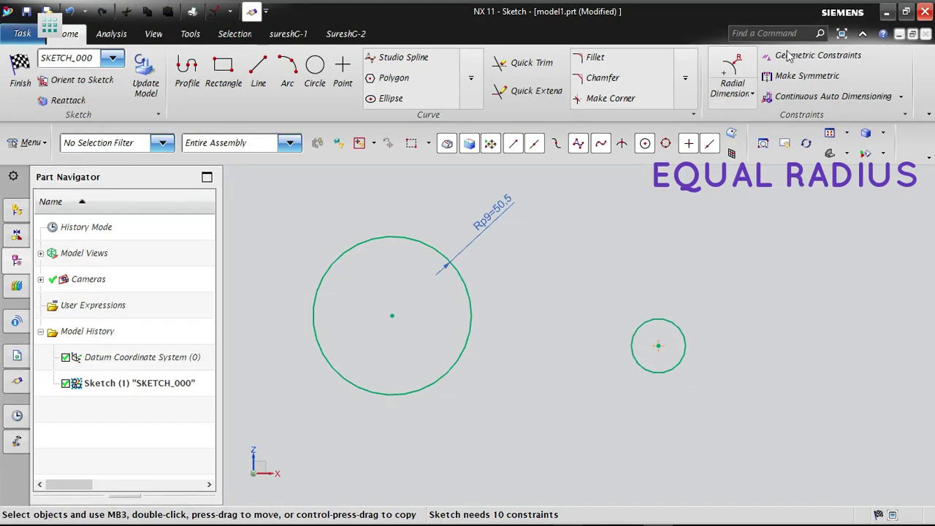
- Apply an Equal Radius constraint from the small circle to the dimensioned large circle
{"action": "left_click", "coordinate": [811, 59]}
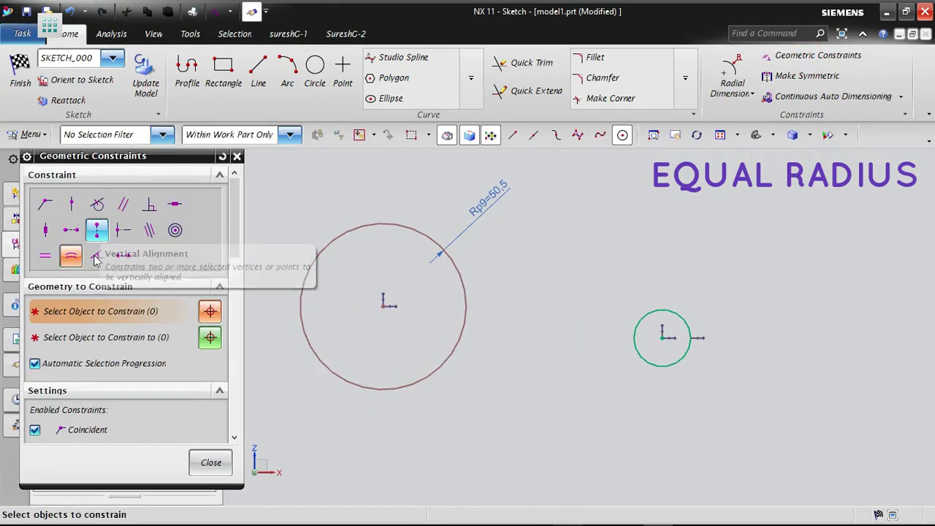
{"action": "left_click", "coordinate": [70, 259]}
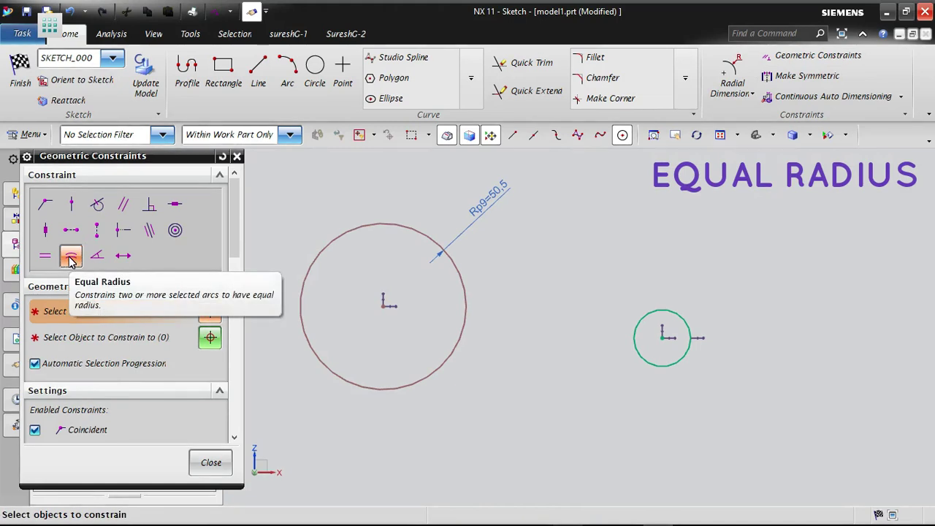
{"action": "left_click", "coordinate": [680, 314]}
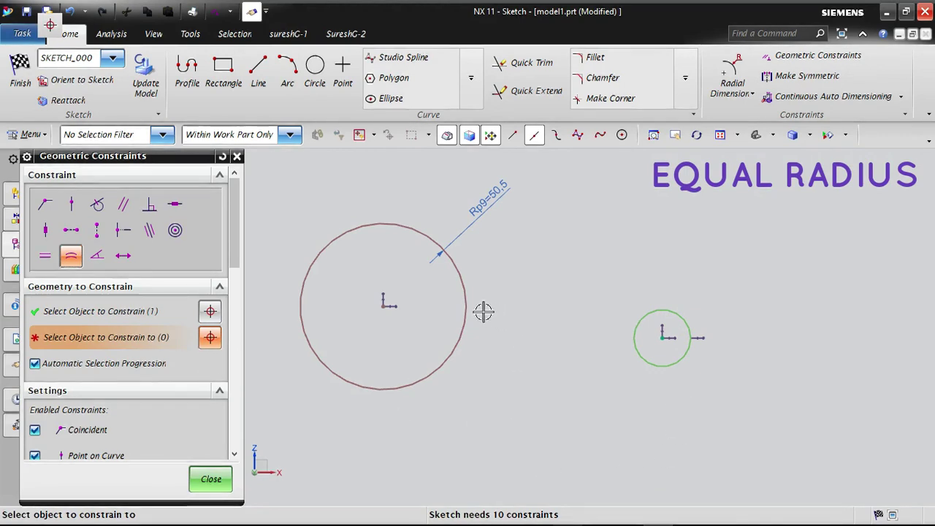
{"action": "left_click", "coordinate": [461, 288]}
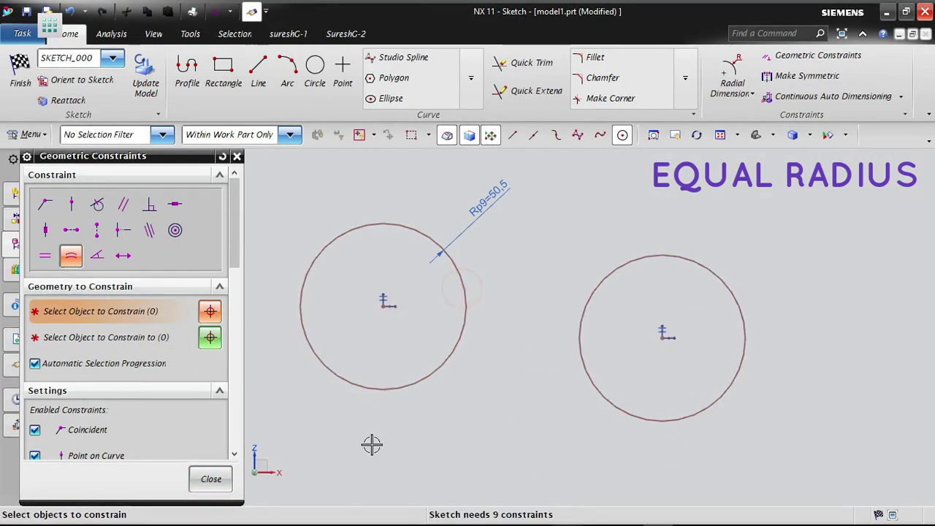
{"action": "left_click", "coordinate": [208, 480]}
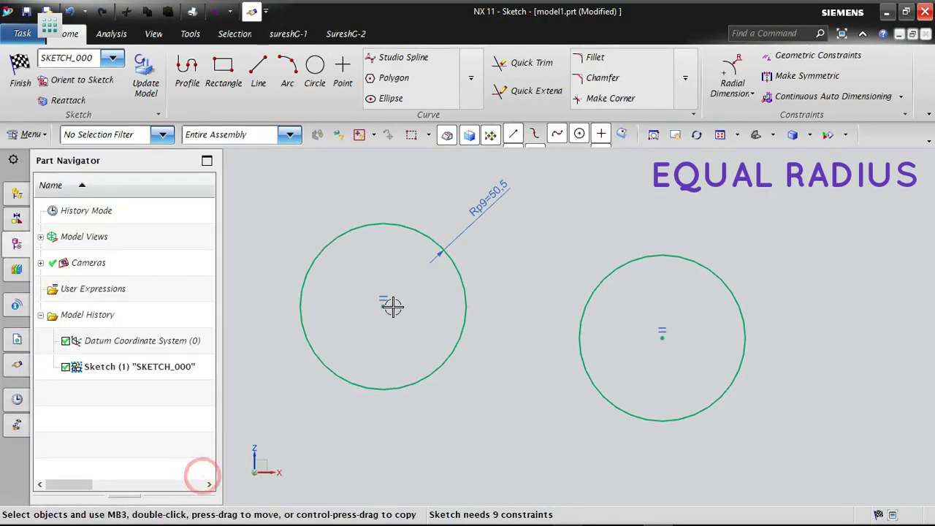
- Set the left circle's radius dimension to 25 mm
{"action": "double_click", "coordinate": [493, 208]}
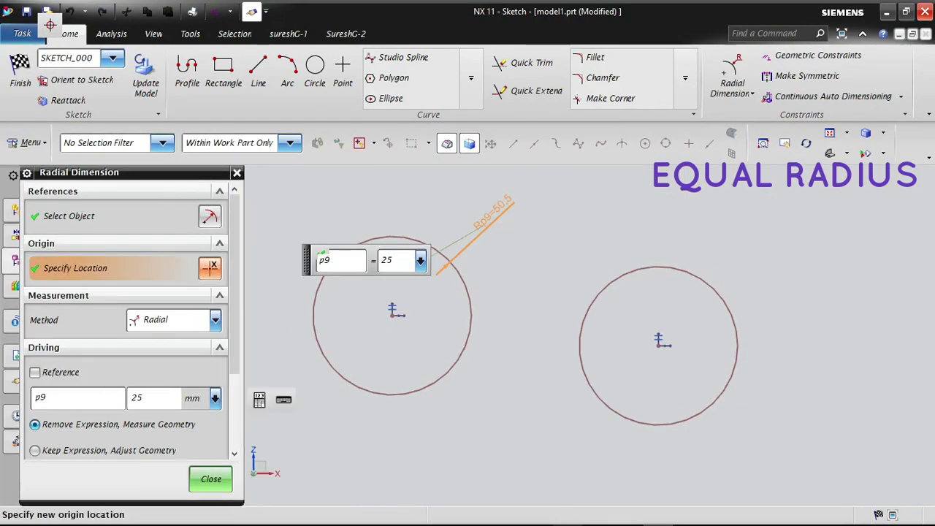
{"action": "type", "text": "25"}
{"action": "key", "text": "Return"}
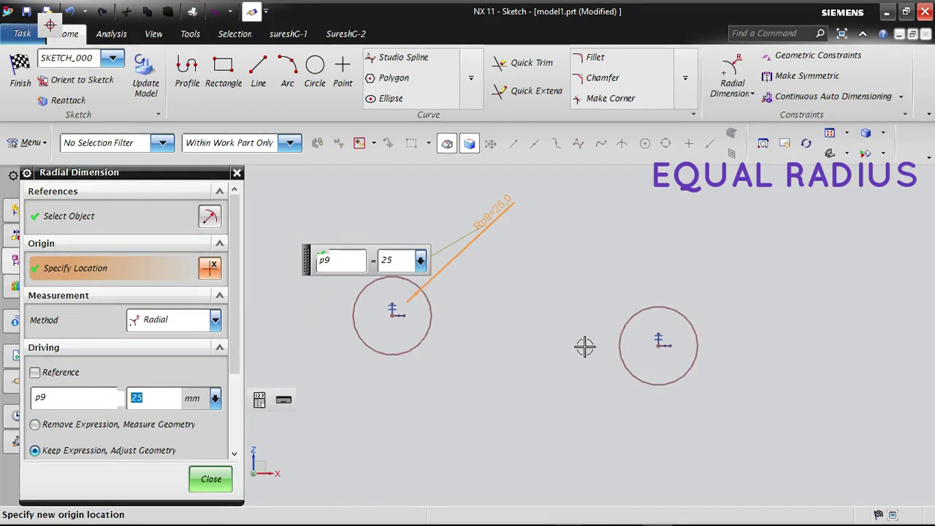
{"action": "left_click", "coordinate": [210, 481]}
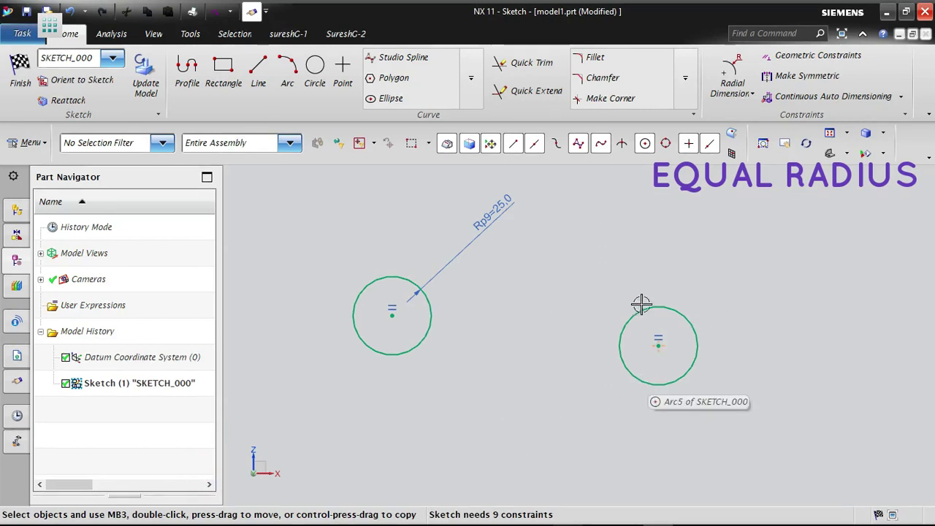
- Replace the right-hand, undimensioned circle with a much smaller circle drawn at about the same place
{"action": "left_click_drag", "start_coordinate": [605, 276], "coordinate": [750, 414]}
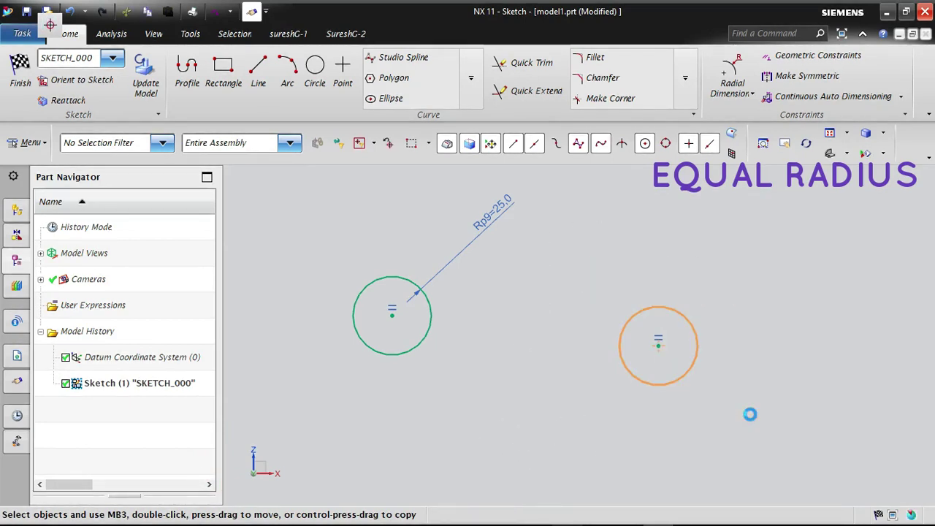
{"action": "left_click", "coordinate": [315, 66]}
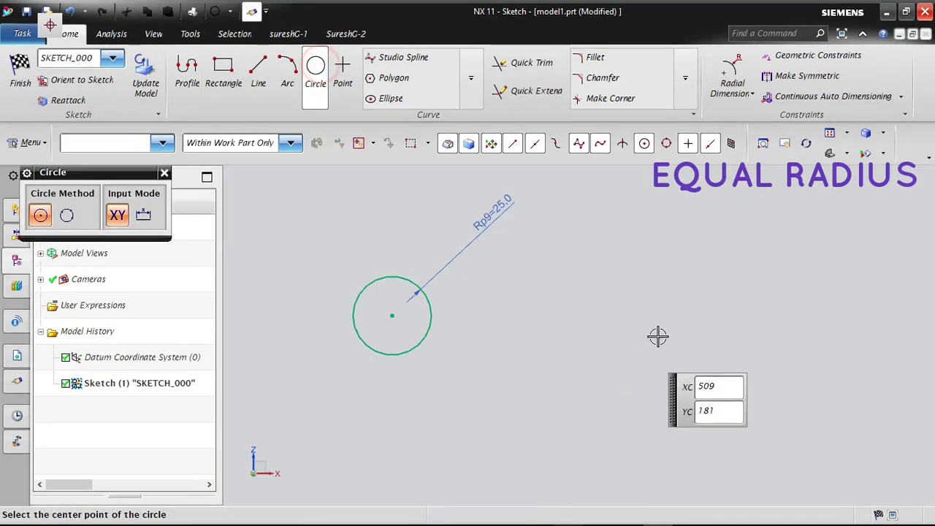
{"action": "left_click", "coordinate": [657, 335]}
{"action": "left_click", "coordinate": [663, 322]}
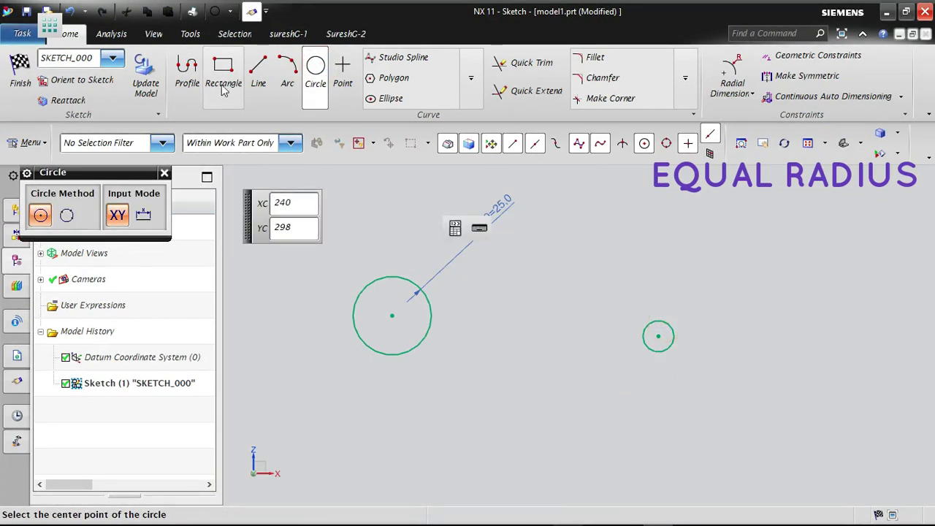
{"action": "left_click", "coordinate": [316, 77]}
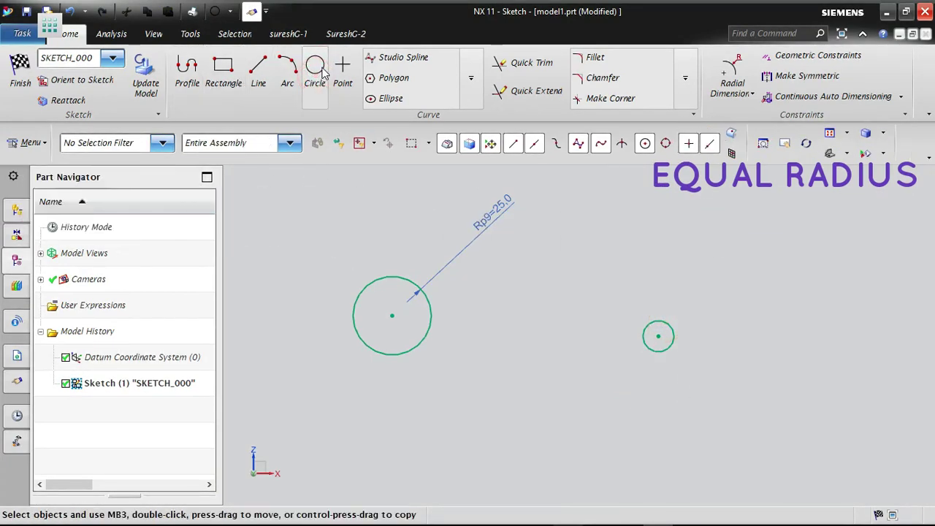
- Draw another circle about 51 mm in diameter, above and to the right of the small circle
{"action": "left_click", "coordinate": [317, 76]}
{"action": "left_click", "coordinate": [801, 233]}
{"action": "left_click", "coordinate": [840, 229]}
{"action": "key", "text": "Escape"}
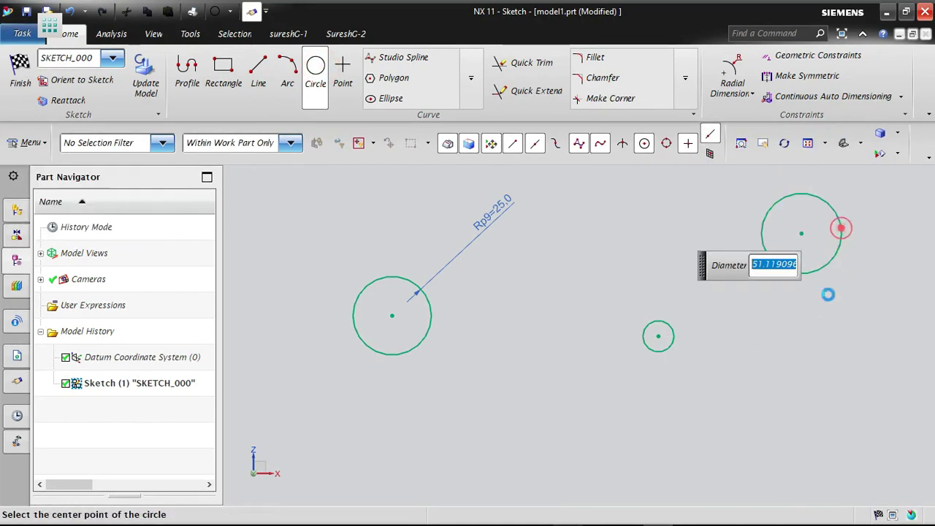
- Draw a deep three-point arc, bulging downward, in the empty area below the small circle
{"action": "left_click", "coordinate": [287, 69]}
{"action": "left_click", "coordinate": [543, 434]}
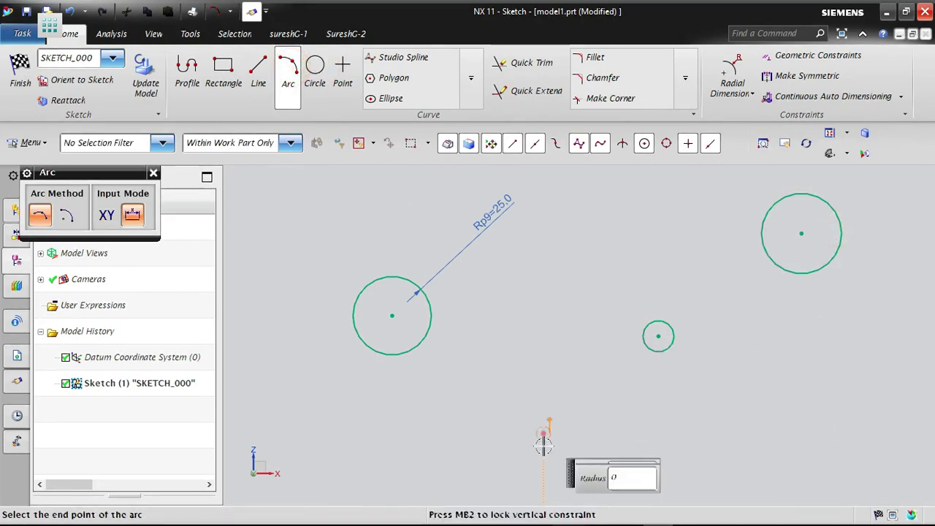
{"action": "left_click", "coordinate": [667, 456]}
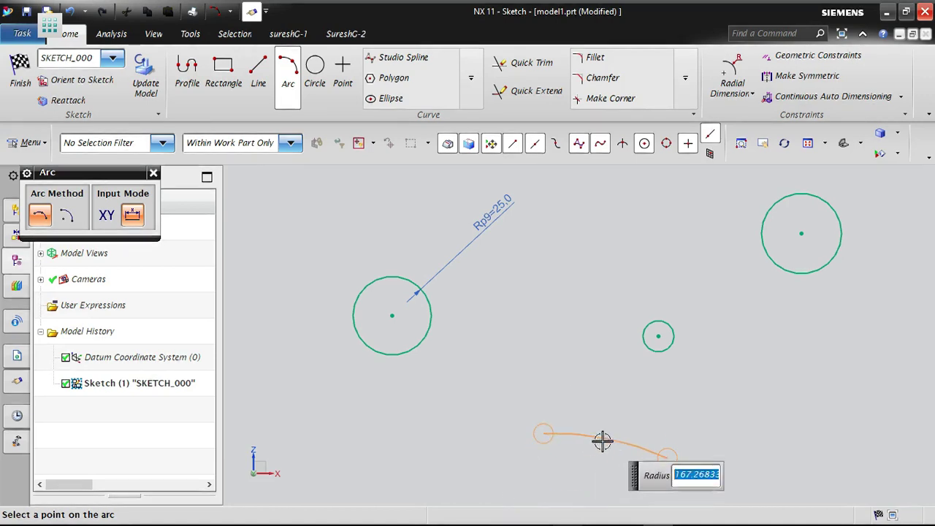
{"action": "left_click", "coordinate": [569, 493]}
{"action": "key", "text": "Escape"}
{"action": "scroll", "coordinate": [479, 302], "scroll_direction": "down", "scroll_amount": 1}
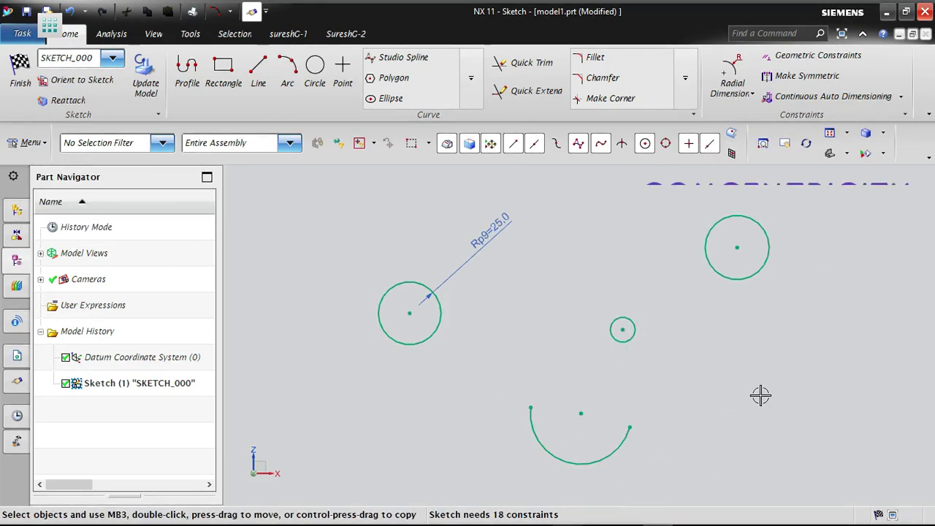
{"action": "scroll", "coordinate": [762, 395], "scroll_direction": "up", "scroll_amount": 1}
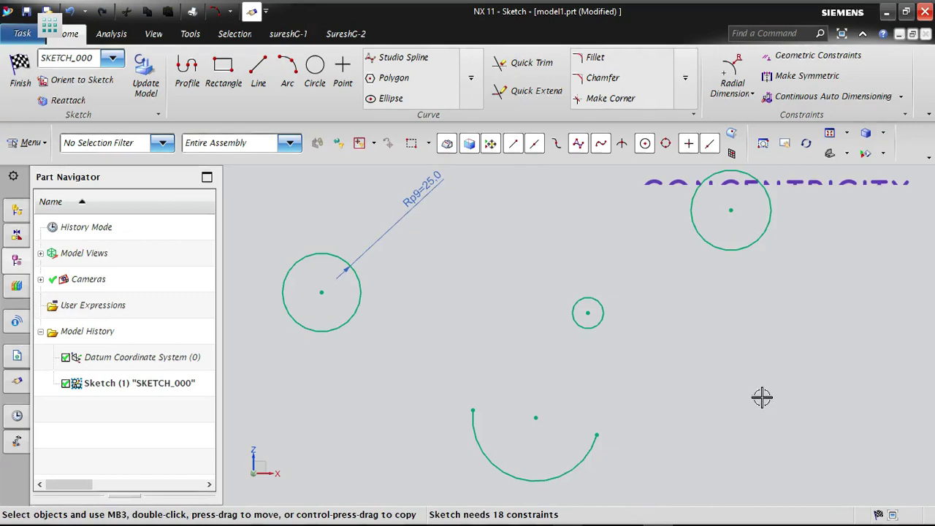
- Apply a Concentric constraint between the lower arc and the 25 mm radius circle
{"action": "left_click", "coordinate": [810, 55]}
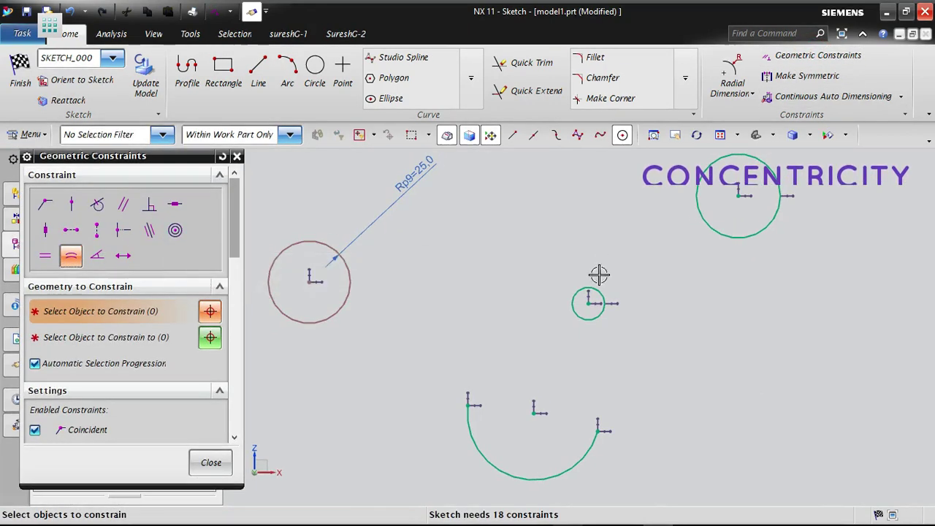
{"action": "scroll", "coordinate": [746, 393], "scroll_direction": "down", "scroll_amount": 1}
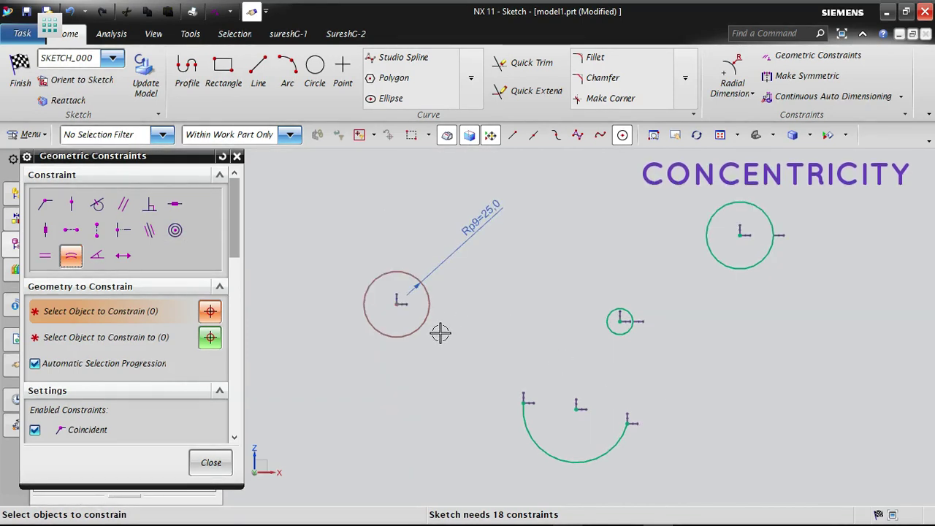
{"action": "left_click", "coordinate": [174, 231]}
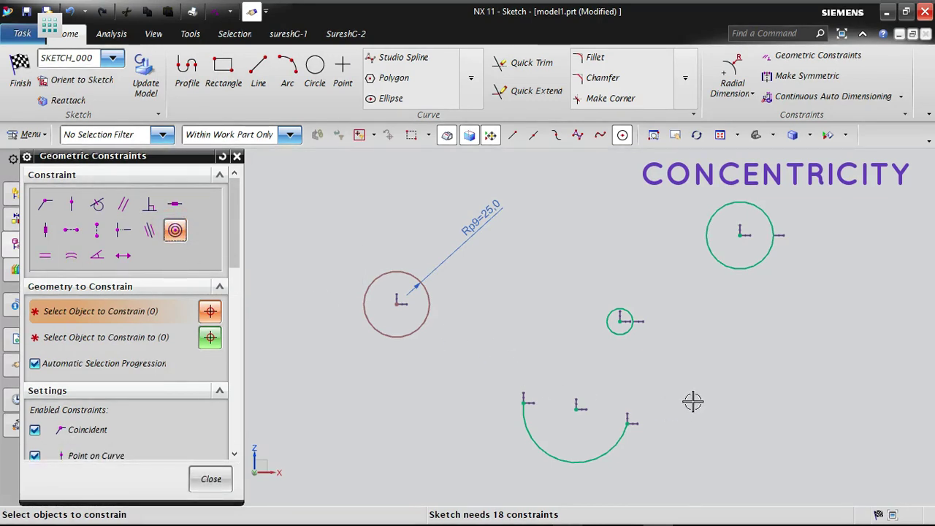
{"action": "left_click", "coordinate": [532, 436]}
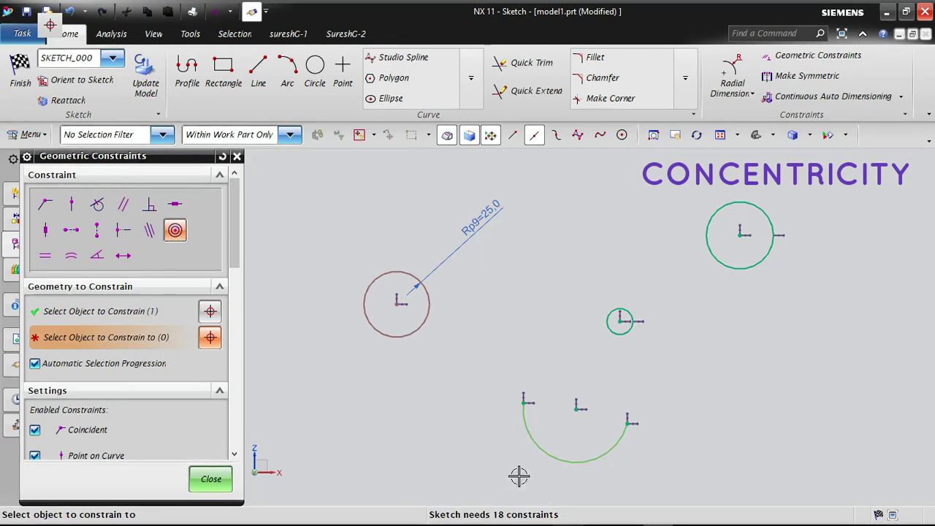
{"action": "left_click", "coordinate": [404, 333]}
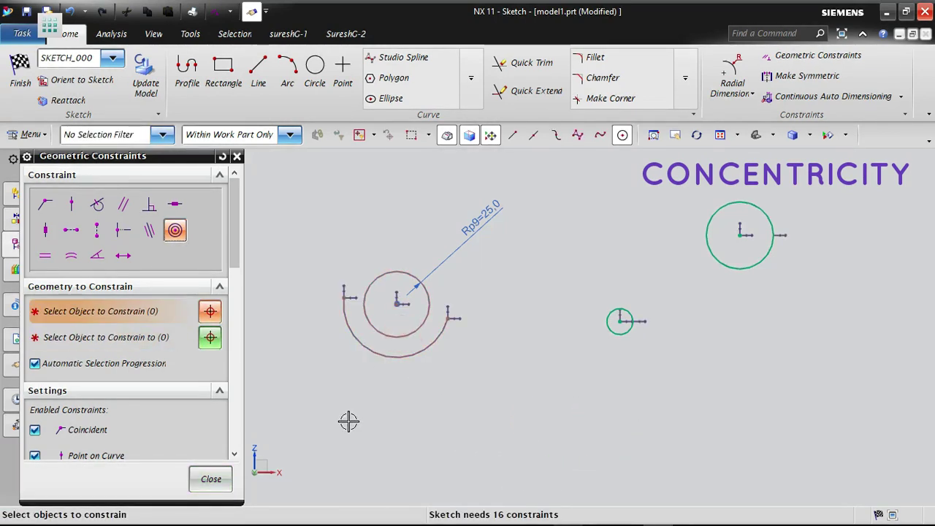
- Make the small circle and the upper-right circle concentric with the 25 mm radius circle, and finish constraining
{"action": "left_click", "coordinate": [628, 333]}
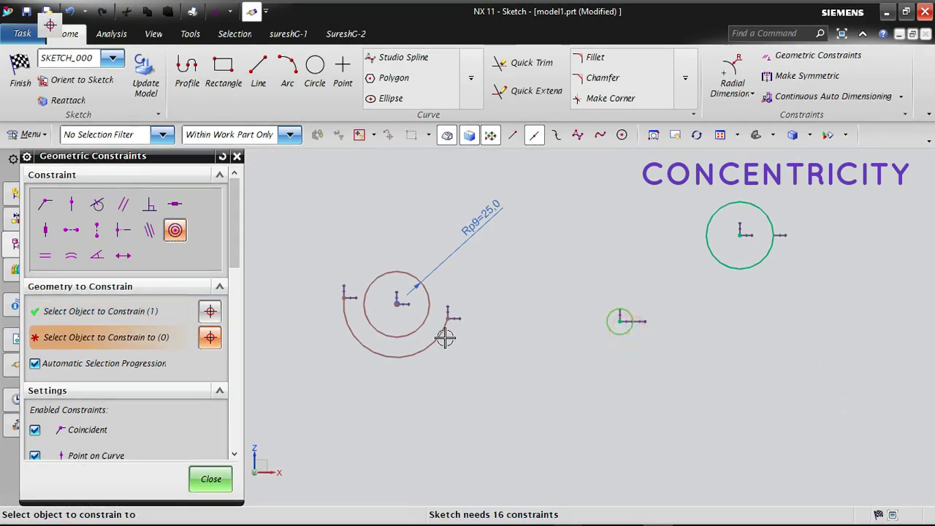
{"action": "left_click", "coordinate": [430, 289]}
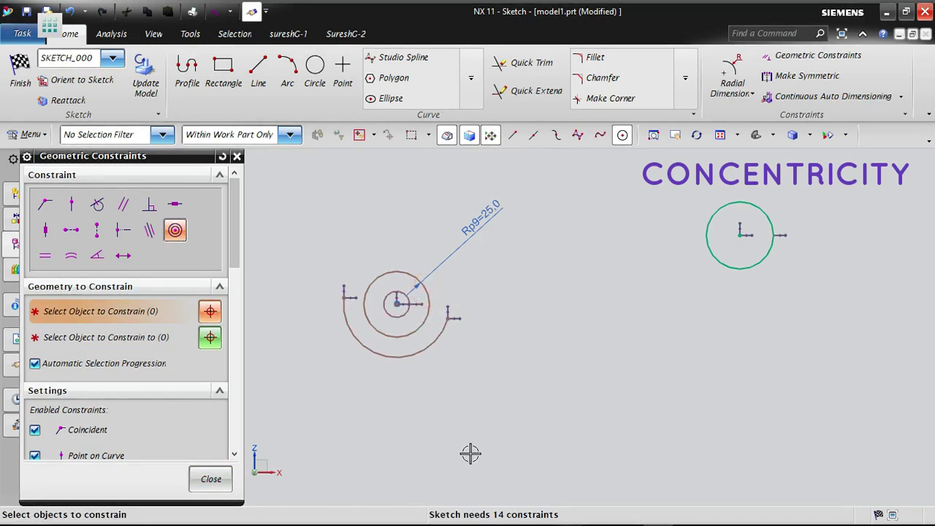
{"action": "left_click", "coordinate": [755, 262]}
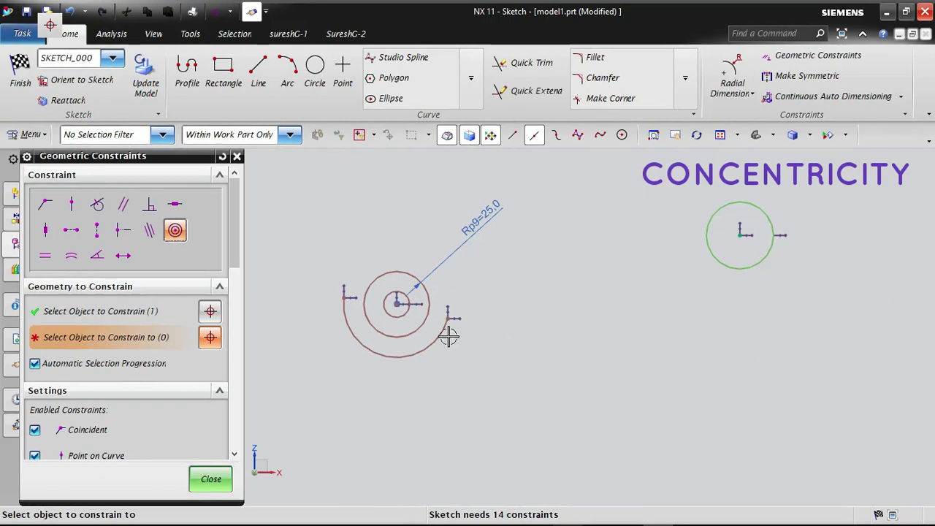
{"action": "left_click", "coordinate": [426, 294]}
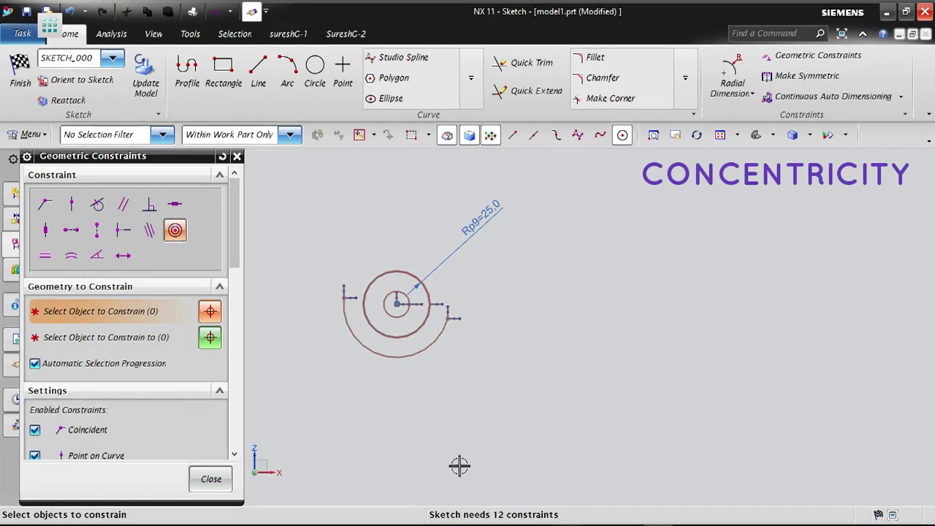
{"action": "left_click", "coordinate": [211, 480]}
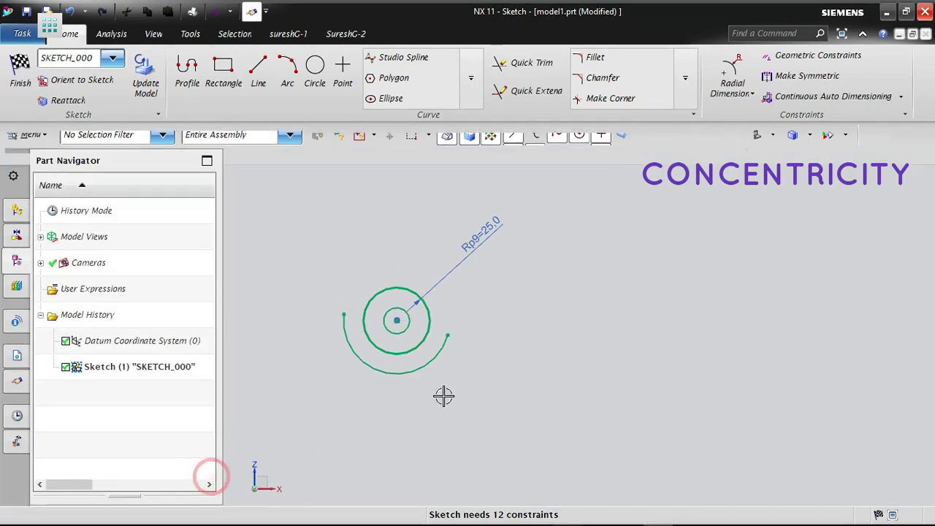
- Shrink the undimensioned circle that nearly overlaps the 25 mm radius circle, so it lies midway between that circle and the smallest one
{"action": "scroll", "coordinate": [443, 394], "scroll_direction": "up", "scroll_amount": 5}
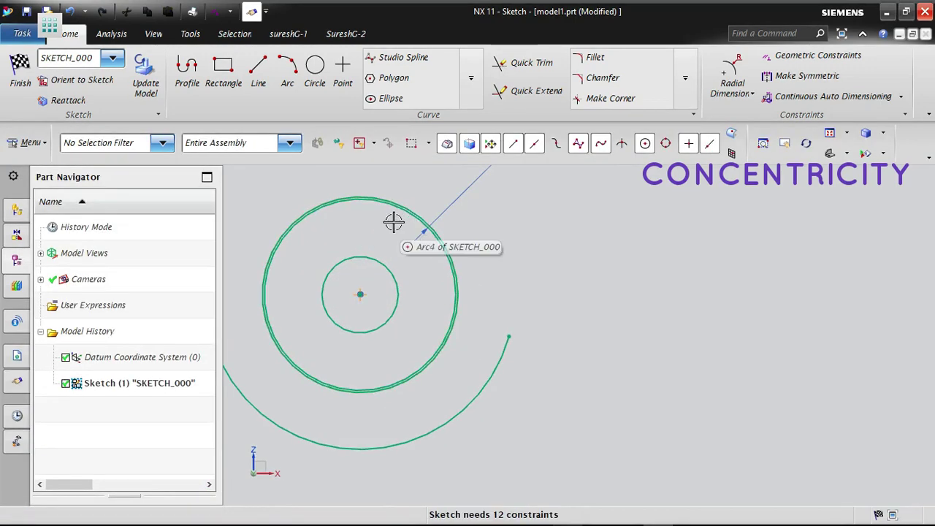
{"action": "scroll", "coordinate": [421, 217], "scroll_direction": "up", "scroll_amount": 3}
{"action": "mouse_move", "coordinate": [441, 212]}
{"action": "left_mouse_down"}
{"action": "mouse_move", "coordinate": [395, 247]}
{"action": "mouse_move", "coordinate": [406, 244]}
{"action": "left_mouse_up"}
{"action": "scroll", "coordinate": [501, 242], "scroll_direction": "down", "scroll_amount": 1}
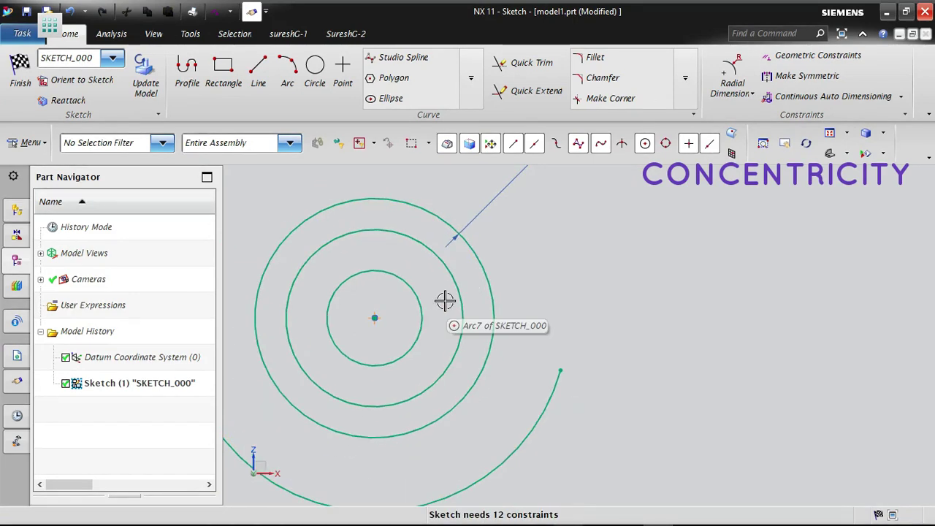
{"action": "scroll", "coordinate": [675, 272], "scroll_direction": "down", "scroll_amount": 2}
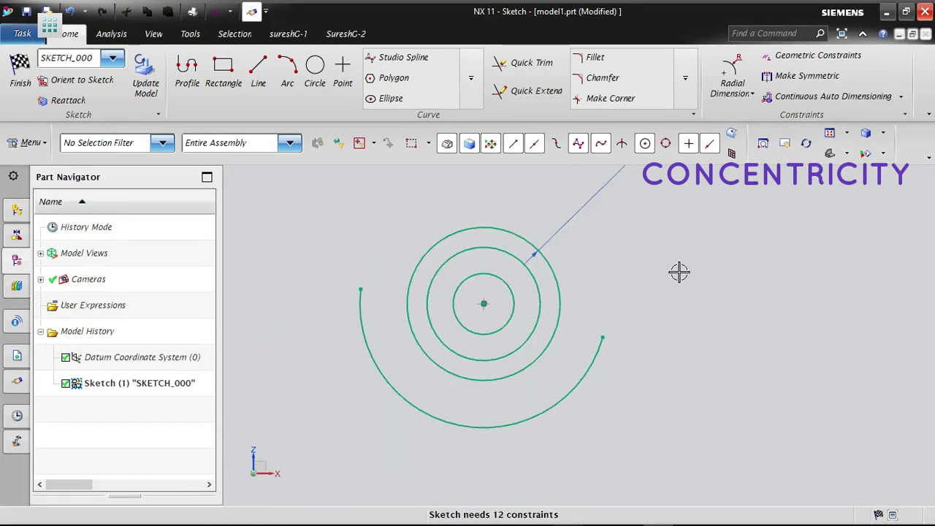
{"action": "left_click", "coordinate": [817, 56]}
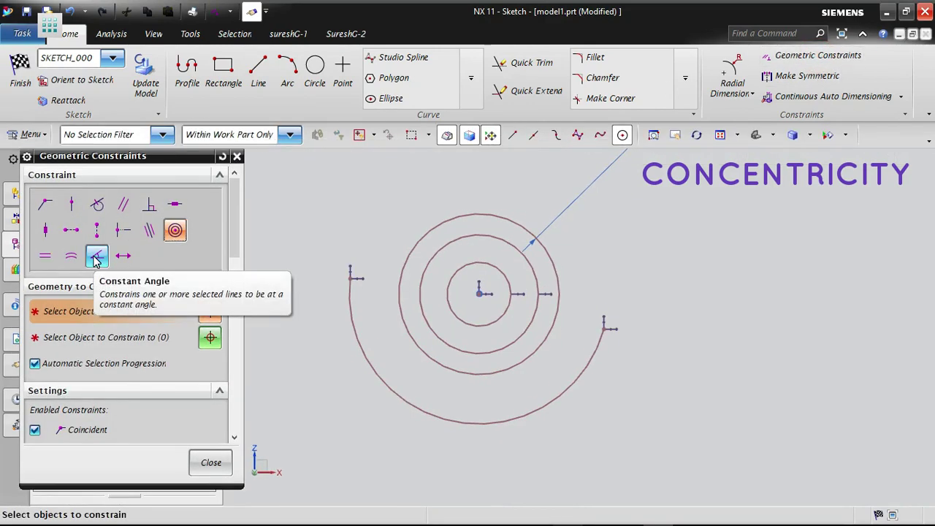
{"action": "left_click", "coordinate": [210, 462]}
- Draw a vertical line in an empty area of the sketch and a horizontal line extending right from its lower end
{"action": "scroll", "coordinate": [365, 330], "scroll_direction": "down", "scroll_amount": 2}
{"action": "scroll", "coordinate": [771, 317], "scroll_direction": "up", "scroll_amount": 3}
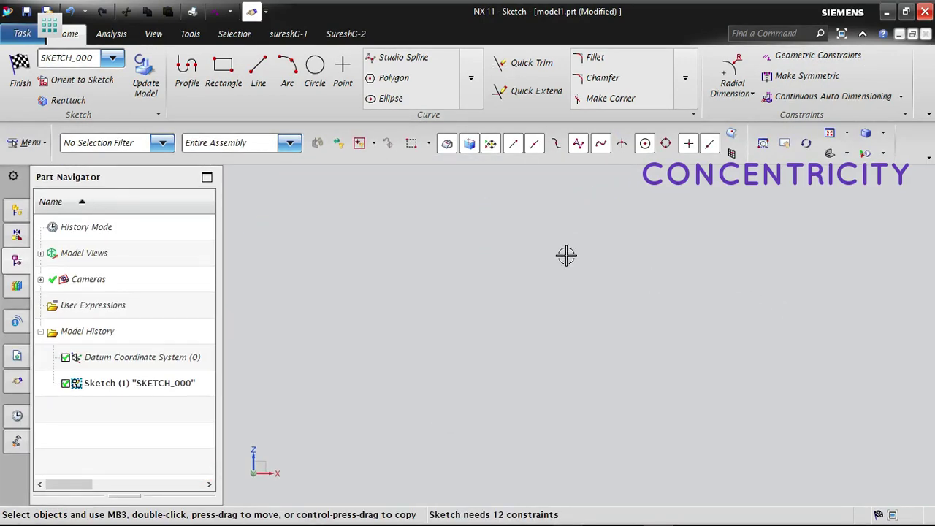
{"action": "left_click", "coordinate": [259, 73]}
{"action": "left_click", "coordinate": [450, 203]}
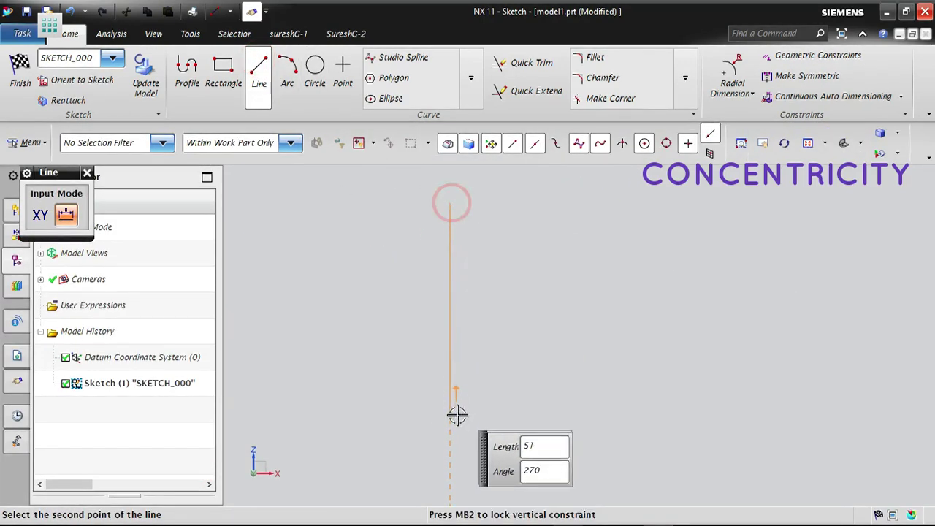
{"action": "left_click", "coordinate": [458, 423]}
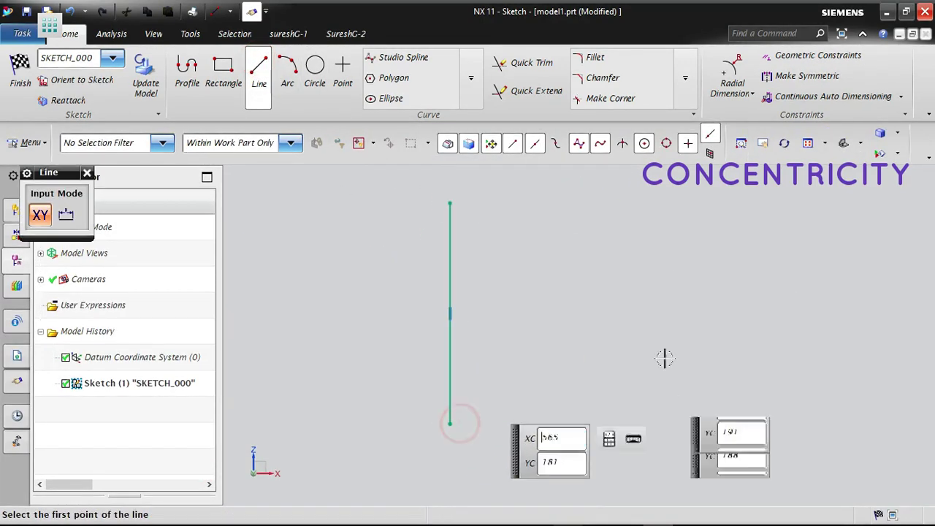
{"action": "left_click", "coordinate": [451, 424]}
{"action": "left_click", "coordinate": [730, 423]}
{"action": "middle_click", "coordinate": [750, 386]}
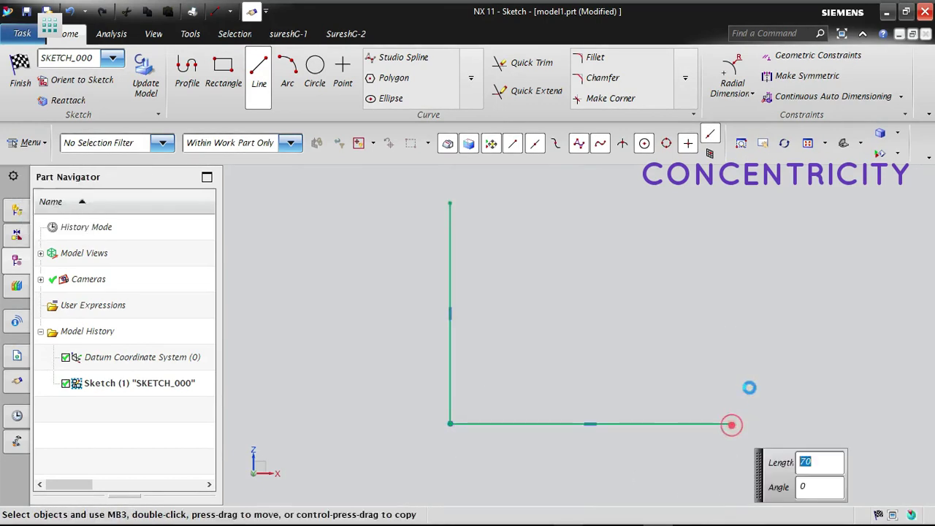
- Draw a diagonal line about 74 mm long at about 40° from the shared corner of the vertical and horizontal lines
{"action": "left_click", "coordinate": [250, 65]}
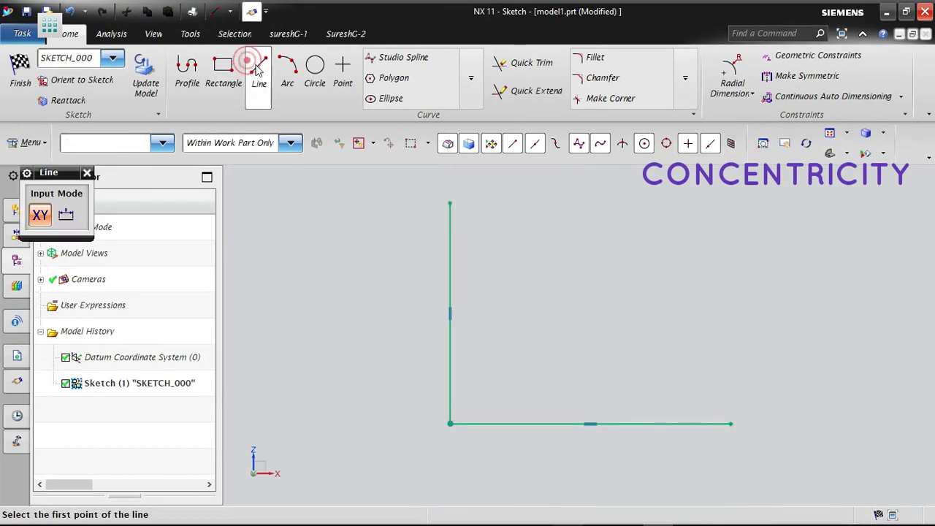
{"action": "left_click", "coordinate": [450, 423]}
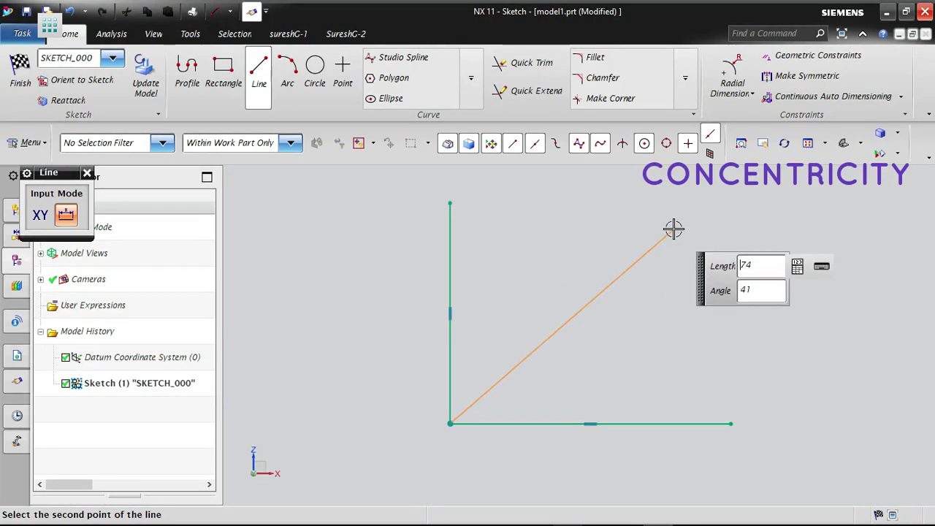
{"action": "left_click", "coordinate": [678, 234]}
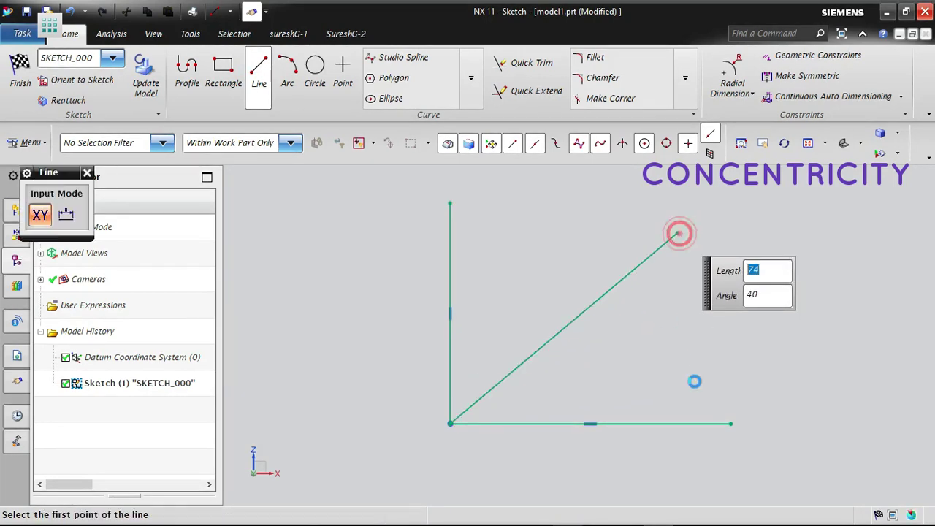
{"action": "middle_click", "coordinate": [723, 359]}
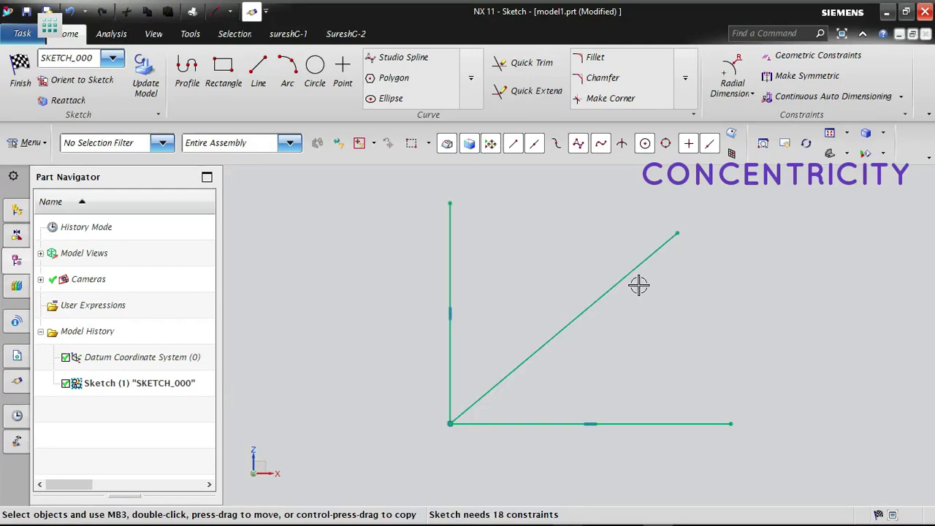
- Apply a Constant Angle constraint to the diagonal line and finish constraining
{"action": "left_click", "coordinate": [848, 56]}
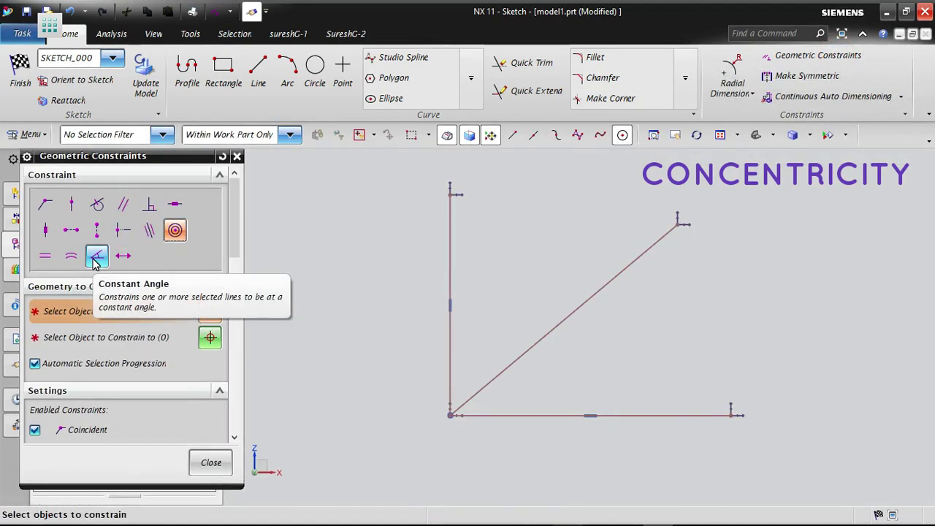
{"action": "left_click", "coordinate": [96, 257]}
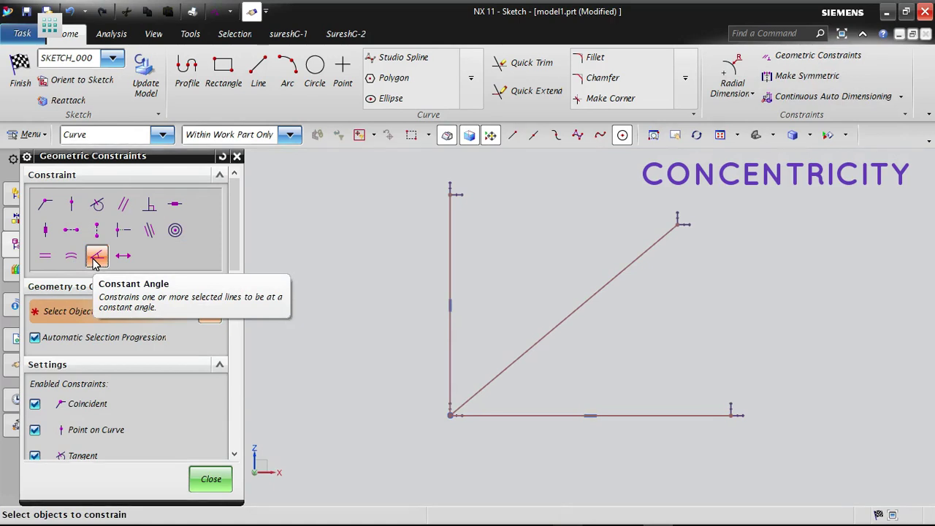
{"action": "left_click", "coordinate": [660, 235]}
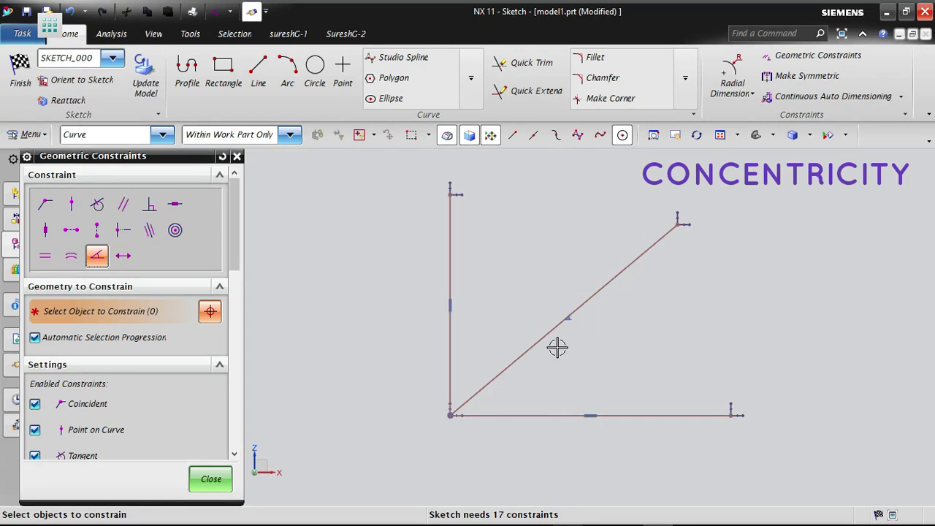
{"action": "scroll", "coordinate": [558, 348], "scroll_direction": "up", "scroll_amount": 6}
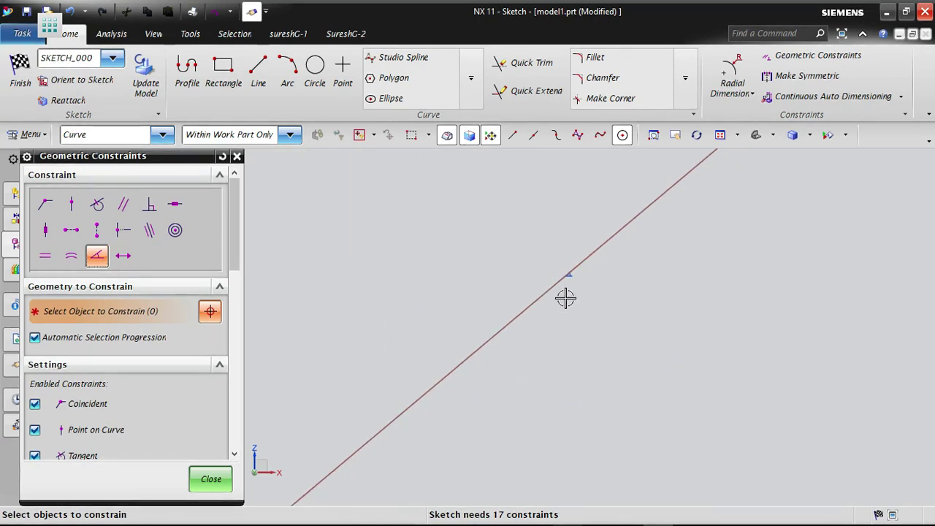
{"action": "scroll", "coordinate": [566, 297], "scroll_direction": "up", "scroll_amount": 3}
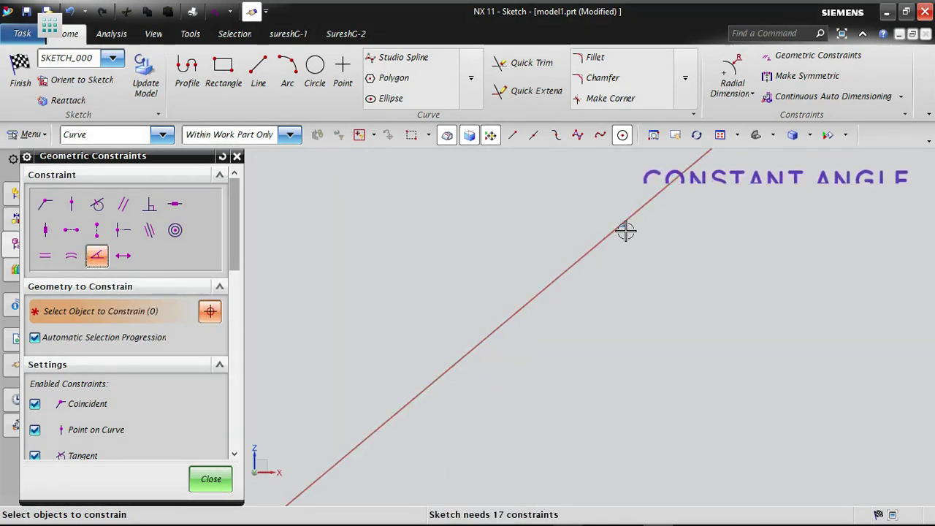
{"action": "left_click", "coordinate": [211, 479]}
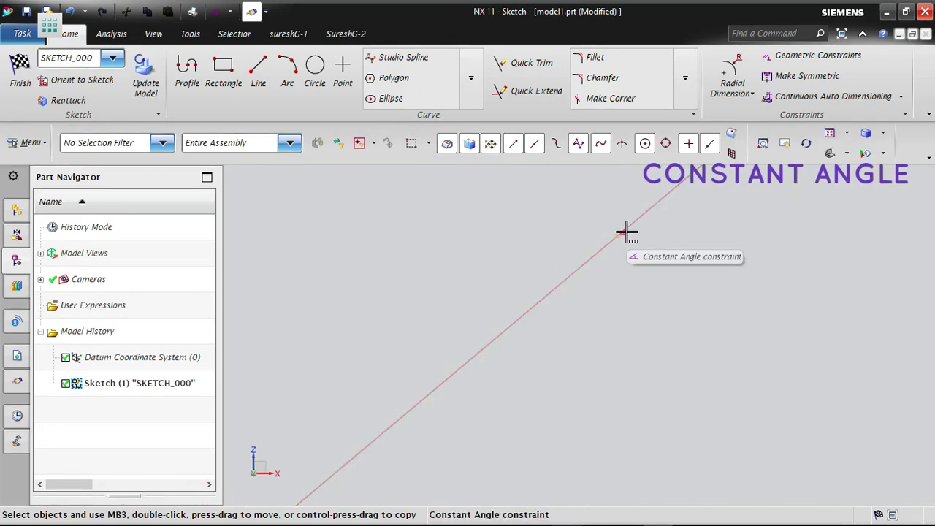
- Test the constant angle by moving the three lines' free ends, leaving the diagonal line much shorter and the horizontal line much longer
{"action": "scroll", "coordinate": [601, 278], "scroll_direction": "down", "scroll_amount": 3}
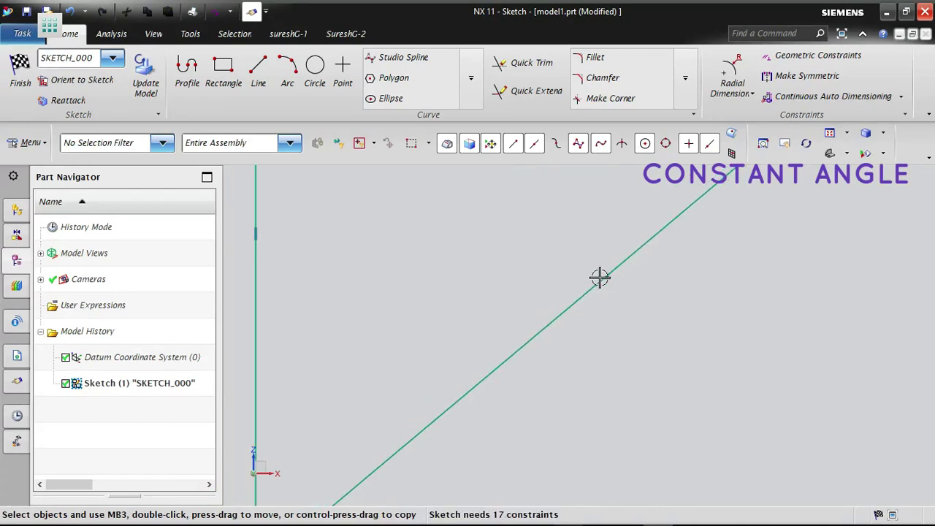
{"action": "scroll", "coordinate": [599, 277], "scroll_direction": "down", "scroll_amount": 1}
{"action": "mouse_move", "coordinate": [689, 198]}
{"action": "left_mouse_down"}
{"action": "mouse_move", "coordinate": [733, 223]}
{"action": "mouse_move", "coordinate": [763, 262]}
{"action": "mouse_move", "coordinate": [616, 182]}
{"action": "mouse_move", "coordinate": [777, 382]}
{"action": "mouse_move", "coordinate": [674, 229]}
{"action": "mouse_move", "coordinate": [738, 179]}
{"action": "mouse_move", "coordinate": [753, 261]}
{"action": "mouse_move", "coordinate": [621, 205]}
{"action": "mouse_move", "coordinate": [726, 299]}
{"action": "mouse_move", "coordinate": [747, 214]}
{"action": "mouse_move", "coordinate": [540, 259]}
{"action": "mouse_move", "coordinate": [748, 204]}
{"action": "mouse_move", "coordinate": [611, 256]}
{"action": "mouse_move", "coordinate": [734, 198]}
{"action": "mouse_move", "coordinate": [793, 339]}
{"action": "mouse_move", "coordinate": [672, 228]}
{"action": "mouse_move", "coordinate": [636, 224]}
{"action": "mouse_move", "coordinate": [724, 262]}
{"action": "mouse_move", "coordinate": [721, 244]}
{"action": "mouse_move", "coordinate": [379, 258]}
{"action": "mouse_move", "coordinate": [465, 387]}
{"action": "mouse_move", "coordinate": [855, 194]}
{"action": "mouse_move", "coordinate": [543, 344]}
{"action": "mouse_move", "coordinate": [273, 453]}
{"action": "mouse_move", "coordinate": [626, 306]}
{"action": "mouse_move", "coordinate": [787, 192]}
{"action": "mouse_move", "coordinate": [388, 430]}
{"action": "mouse_move", "coordinate": [299, 468]}
{"action": "mouse_move", "coordinate": [662, 223]}
{"action": "mouse_move", "coordinate": [271, 451]}
{"action": "mouse_move", "coordinate": [638, 242]}
{"action": "mouse_move", "coordinate": [342, 453]}
{"action": "mouse_move", "coordinate": [755, 182]}
{"action": "mouse_move", "coordinate": [670, 229]}
{"action": "mouse_move", "coordinate": [698, 228]}
{"action": "left_mouse_up"}
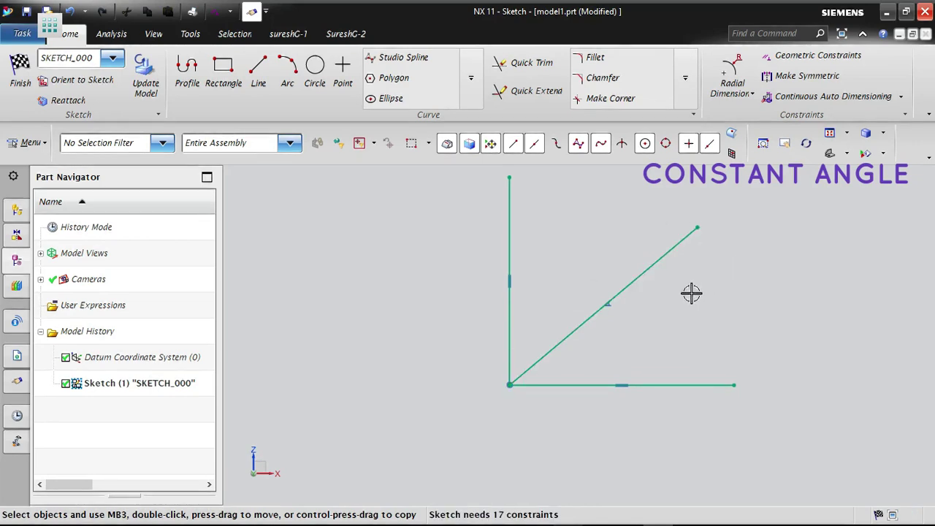
{"action": "scroll", "coordinate": [455, 423], "scroll_direction": "down", "scroll_amount": 2}
{"action": "left_click_drag", "start_coordinate": [490, 263], "coordinate": [485, 302]}
{"action": "mouse_move", "coordinate": [468, 324]}
{"action": "left_mouse_down"}
{"action": "mouse_move", "coordinate": [484, 200]}
{"action": "mouse_move", "coordinate": [474, 368]}
{"action": "mouse_move", "coordinate": [506, 169]}
{"action": "mouse_move", "coordinate": [472, 326]}
{"action": "mouse_move", "coordinate": [461, 196]}
{"action": "left_mouse_up"}
{"action": "mouse_move", "coordinate": [635, 398]}
{"action": "left_mouse_down"}
{"action": "mouse_move", "coordinate": [862, 405]}
{"action": "mouse_move", "coordinate": [735, 419]}
{"action": "mouse_move", "coordinate": [814, 375]}
{"action": "left_mouse_up"}
{"action": "left_click_drag", "start_coordinate": [598, 275], "coordinate": [607, 332]}
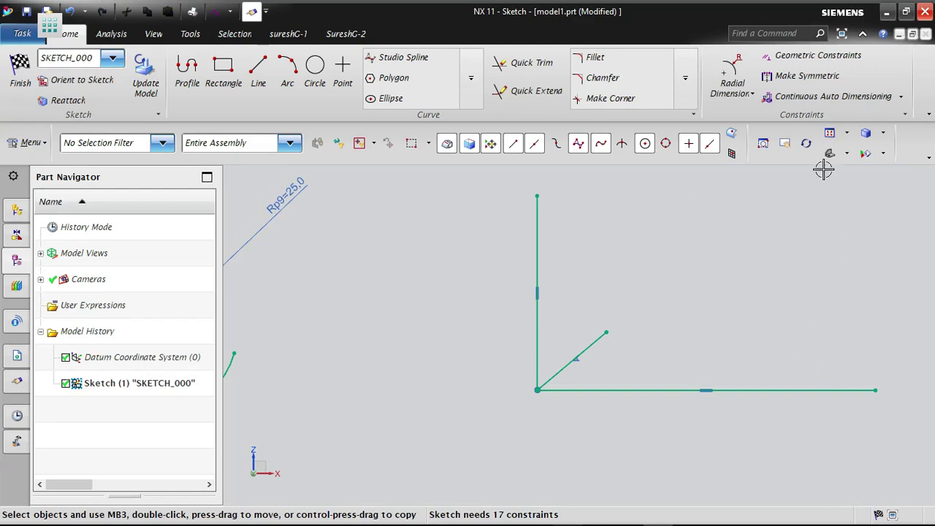
- Apply a Constant Length constraint to the horizontal line and finish constraining
{"action": "left_click", "coordinate": [804, 58]}
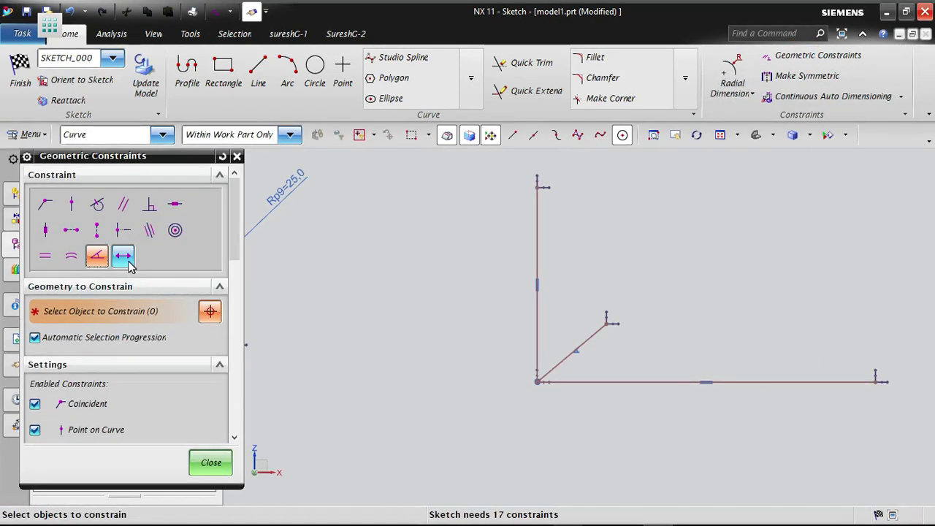
{"action": "left_click", "coordinate": [123, 256]}
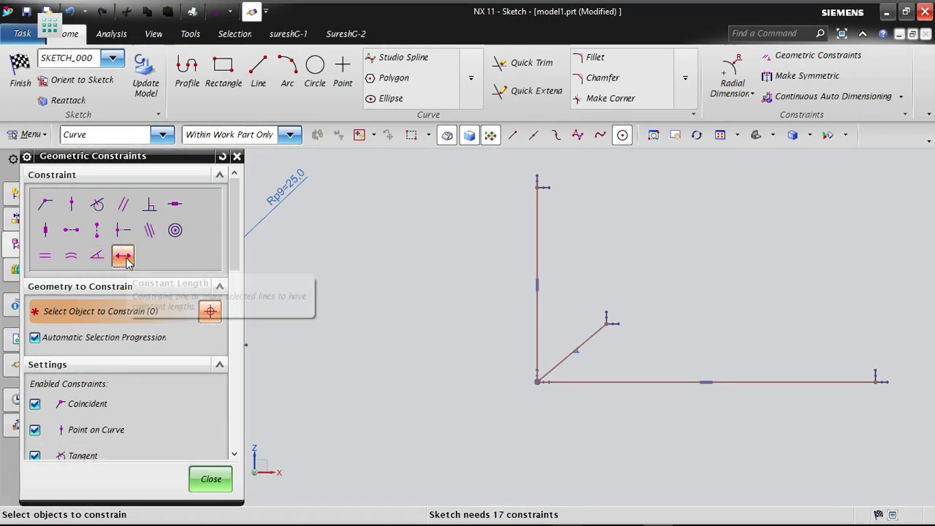
{"action": "left_click", "coordinate": [764, 382]}
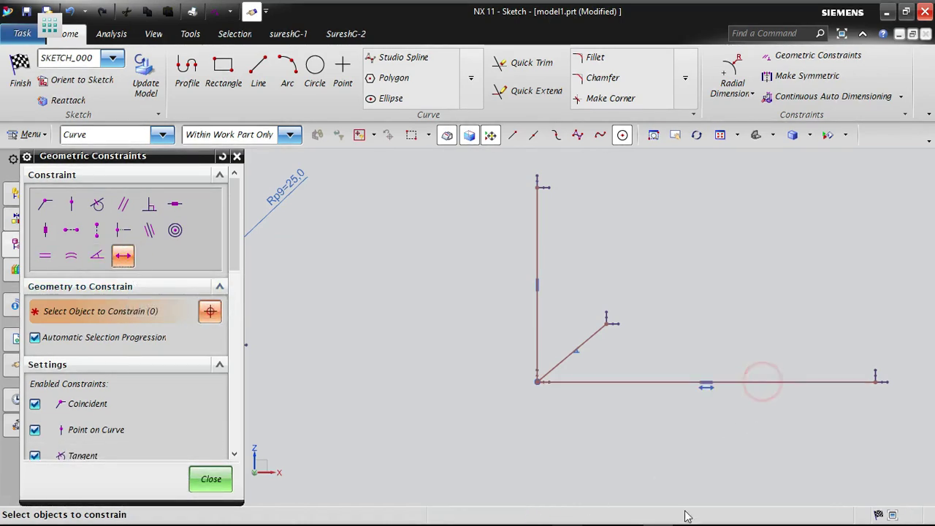
{"action": "left_click", "coordinate": [211, 478]}
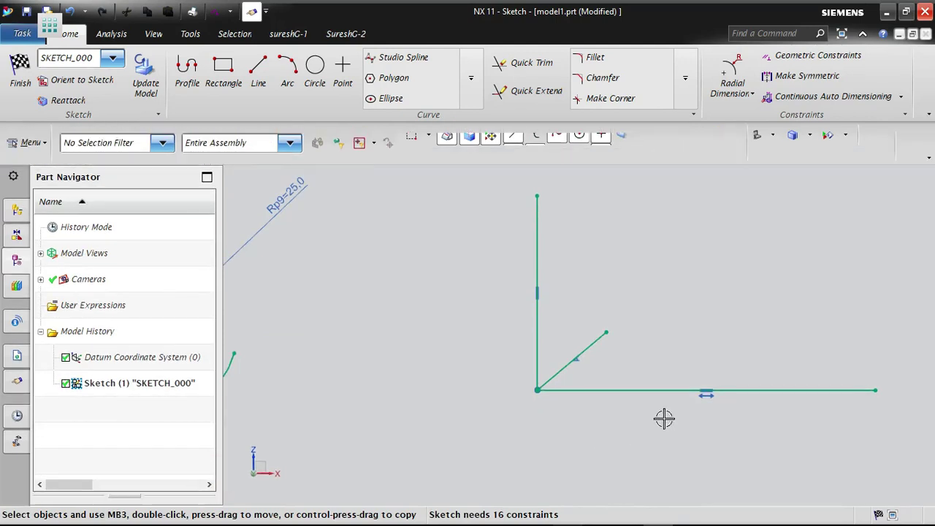
- Test the horizontal line's constant length by moving its free end
{"action": "scroll", "coordinate": [329, 386], "scroll_direction": "down", "scroll_amount": 2}
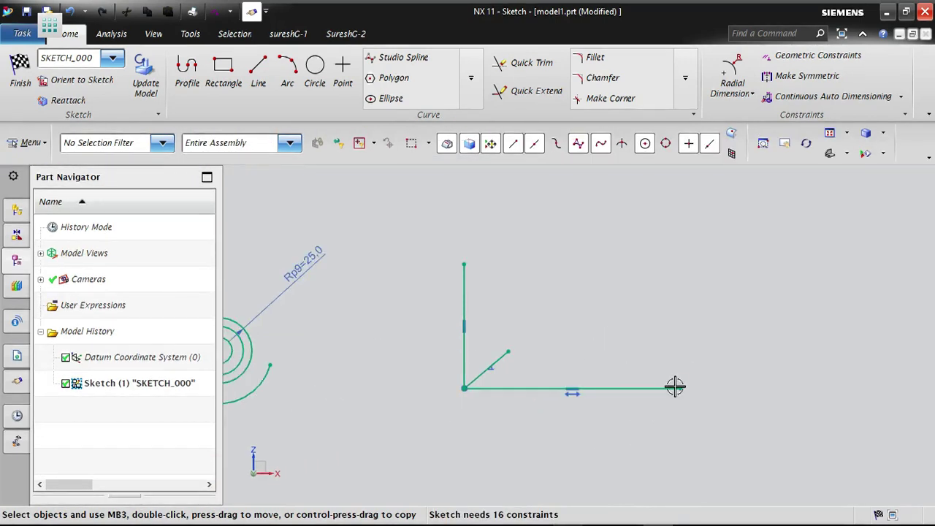
{"action": "left_click_drag", "start_coordinate": [679, 393], "coordinate": [603, 437]}
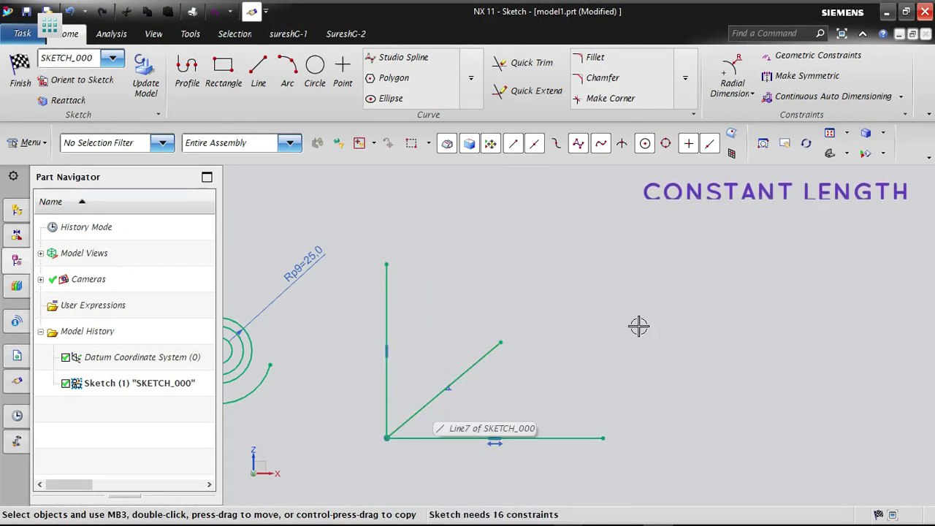
- Apply a Constant Length constraint to the diagonal line and test it by moving the line's free end
{"action": "left_click", "coordinate": [810, 58]}
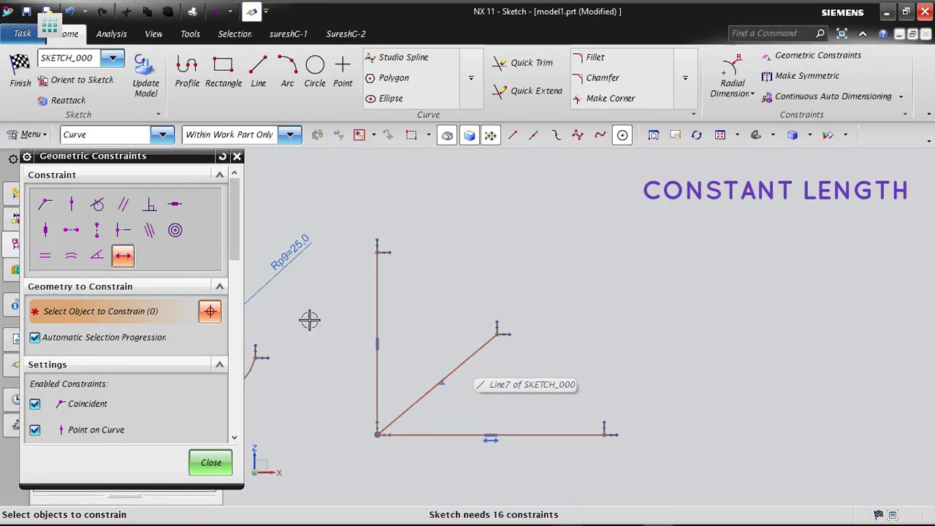
{"action": "left_click", "coordinate": [488, 363]}
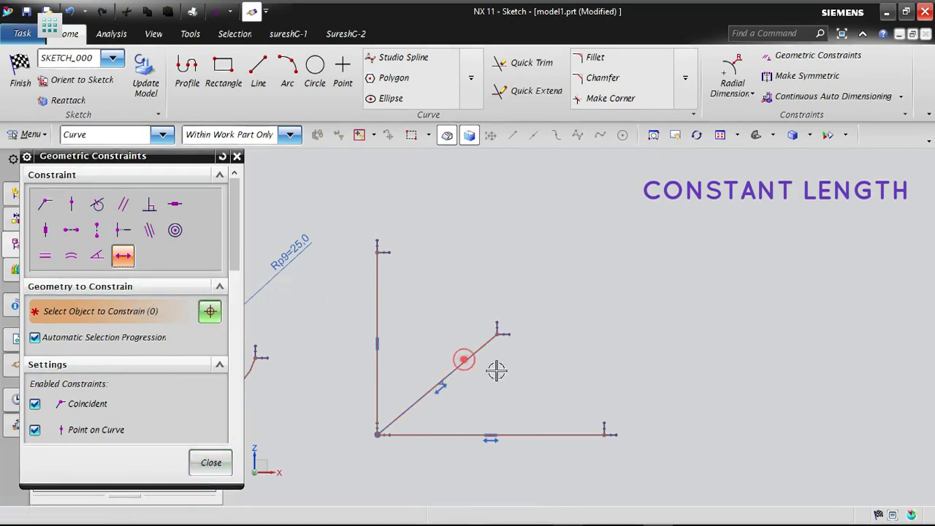
{"action": "middle_click", "coordinate": [611, 351]}
{"action": "mouse_move", "coordinate": [495, 343]}
{"action": "left_mouse_down"}
{"action": "mouse_move", "coordinate": [747, 202]}
{"action": "mouse_move", "coordinate": [783, 149]}
{"action": "mouse_move", "coordinate": [680, 304]}
{"action": "mouse_move", "coordinate": [495, 436]}
{"action": "mouse_move", "coordinate": [653, 278]}
{"action": "mouse_move", "coordinate": [789, 166]}
{"action": "mouse_move", "coordinate": [733, 248]}
{"action": "mouse_move", "coordinate": [524, 416]}
{"action": "mouse_move", "coordinate": [682, 291]}
{"action": "mouse_move", "coordinate": [601, 319]}
{"action": "mouse_move", "coordinate": [624, 301]}
{"action": "left_mouse_up"}
- Shorten the vertical line to less than half the diagonal line's length and apply a Constant Length constraint to it
{"action": "mouse_move", "coordinate": [512, 267]}
{"action": "left_mouse_down"}
{"action": "mouse_move", "coordinate": [516, 188]}
{"action": "mouse_move", "coordinate": [494, 359]}
{"action": "mouse_move", "coordinate": [493, 350]}
{"action": "left_mouse_up"}
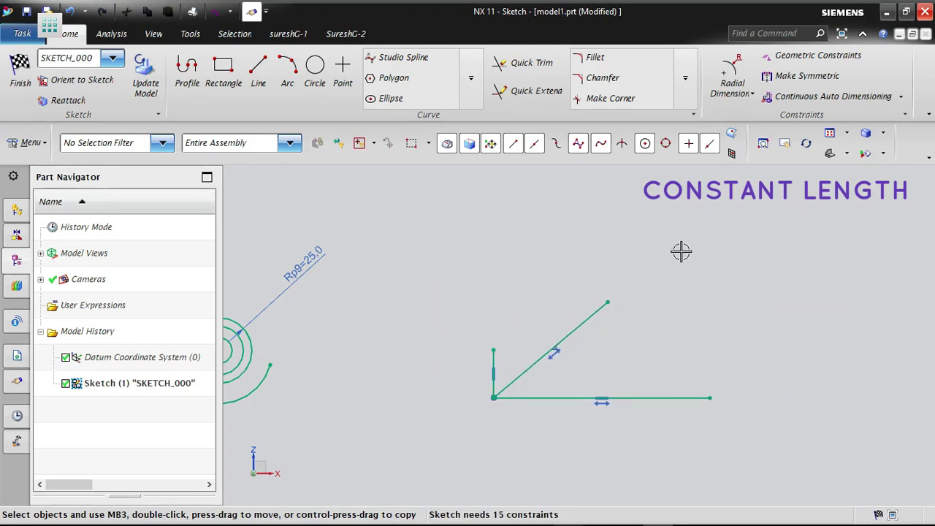
{"action": "left_click", "coordinate": [782, 57]}
{"action": "left_click", "coordinate": [123, 255]}
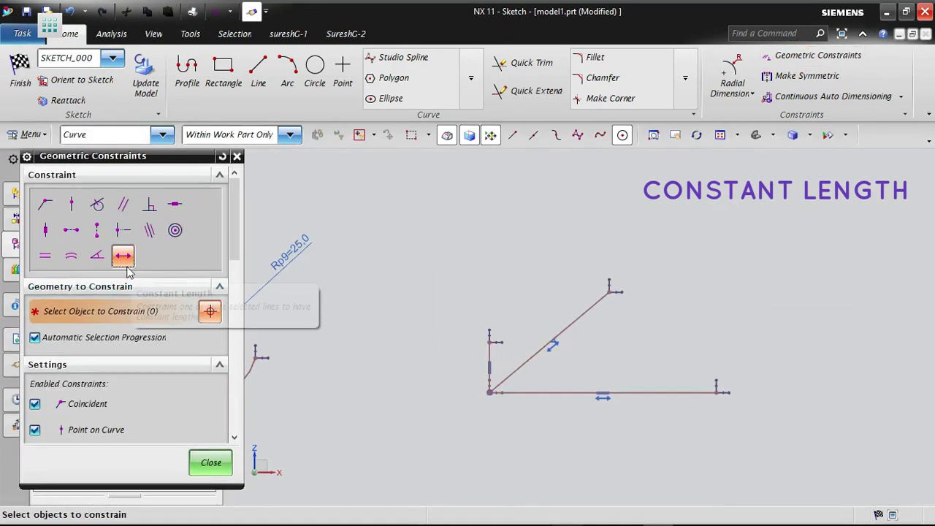
{"action": "left_click", "coordinate": [486, 350]}
{"action": "middle_click", "coordinate": [701, 303]}
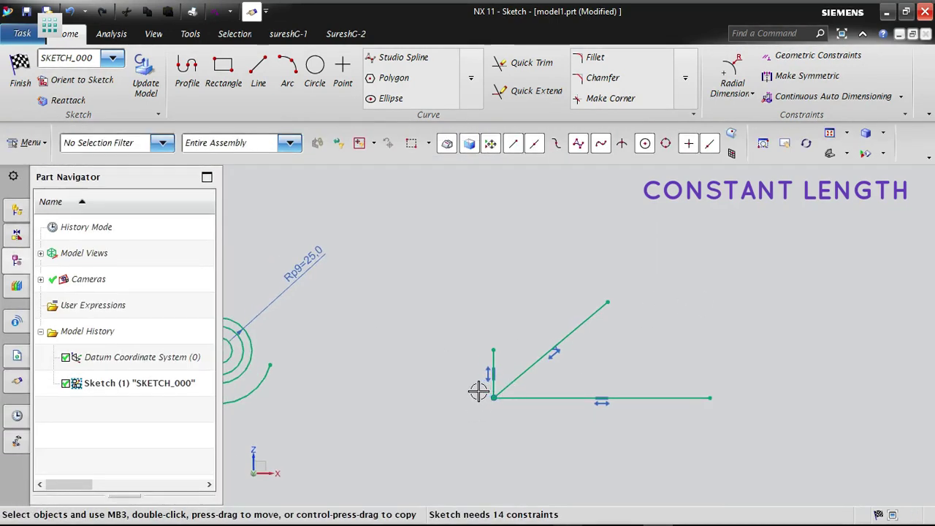
- Test the constant lengths by moving the free ends of the diagonal, vertical and horizontal lines
{"action": "scroll", "coordinate": [478, 392], "scroll_direction": "up", "scroll_amount": 2}
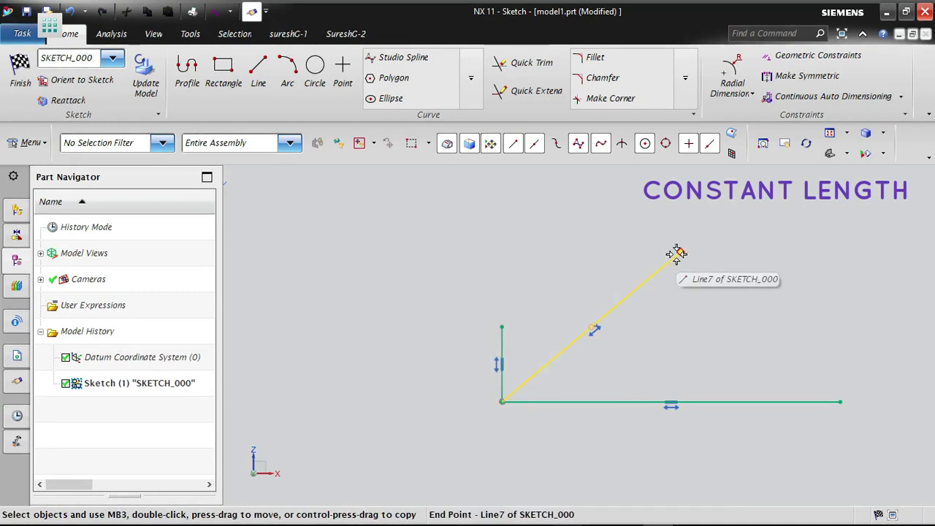
{"action": "mouse_move", "coordinate": [673, 254]}
{"action": "left_mouse_down"}
{"action": "mouse_move", "coordinate": [743, 217]}
{"action": "mouse_move", "coordinate": [485, 281]}
{"action": "mouse_move", "coordinate": [630, 233]}
{"action": "mouse_move", "coordinate": [553, 214]}
{"action": "left_mouse_up"}
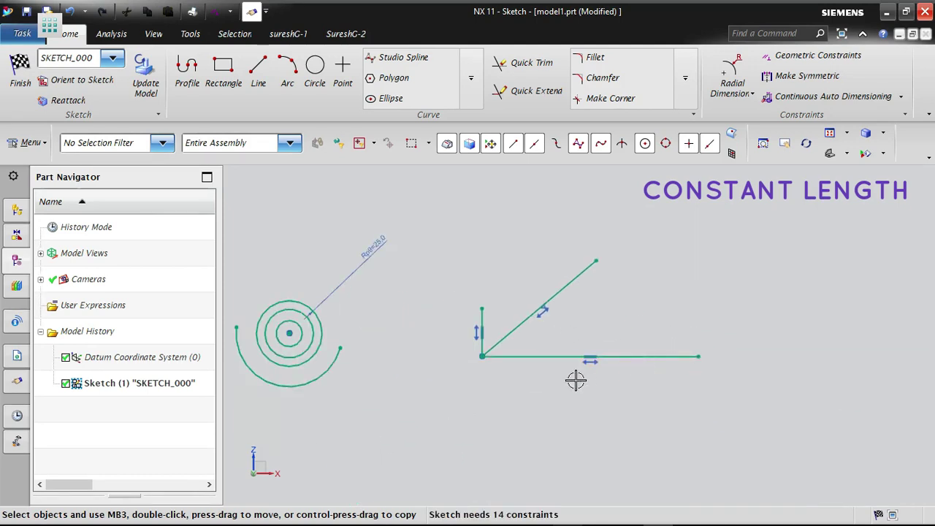
{"action": "mouse_move", "coordinate": [594, 263]}
{"action": "left_mouse_down"}
{"action": "mouse_move", "coordinate": [816, 225]}
{"action": "mouse_move", "coordinate": [548, 241]}
{"action": "mouse_move", "coordinate": [633, 212]}
{"action": "mouse_move", "coordinate": [672, 292]}
{"action": "mouse_move", "coordinate": [672, 279]}
{"action": "left_mouse_up"}
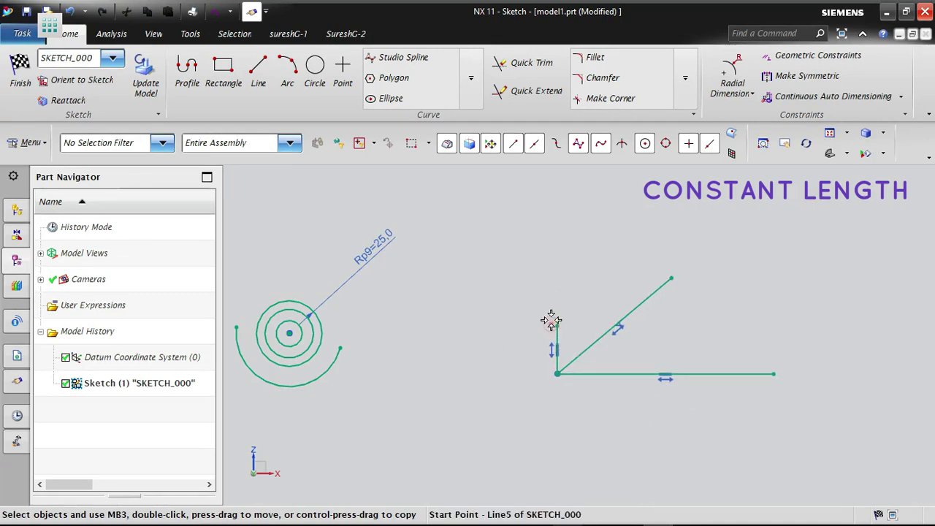
{"action": "mouse_move", "coordinate": [554, 322]}
{"action": "left_mouse_down"}
{"action": "mouse_move", "coordinate": [555, 281]}
{"action": "mouse_move", "coordinate": [557, 304]}
{"action": "left_mouse_up"}
{"action": "mouse_move", "coordinate": [771, 353]}
{"action": "left_mouse_down"}
{"action": "mouse_move", "coordinate": [877, 342]}
{"action": "mouse_move", "coordinate": [709, 358]}
{"action": "mouse_move", "coordinate": [820, 361]}
{"action": "mouse_move", "coordinate": [694, 361]}
{"action": "left_mouse_up"}
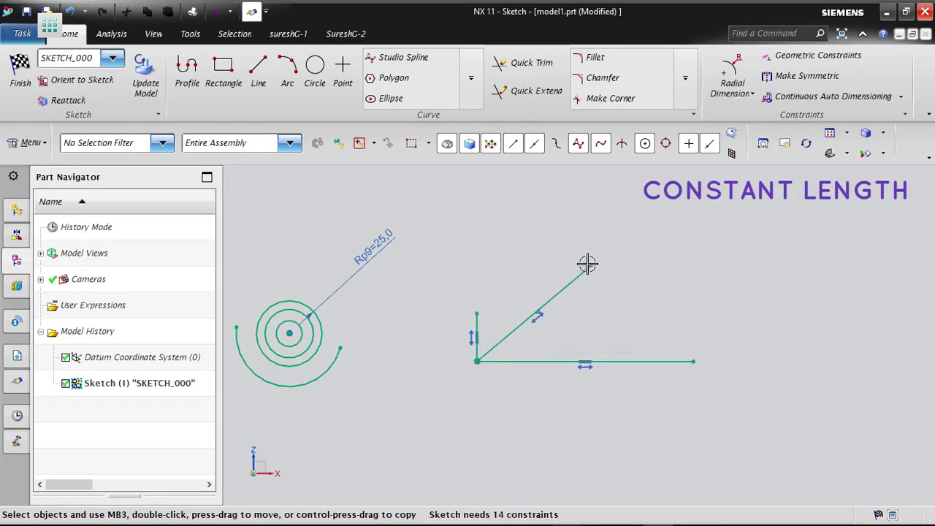
{"action": "left_click_drag", "start_coordinate": [591, 265], "coordinate": [606, 260]}
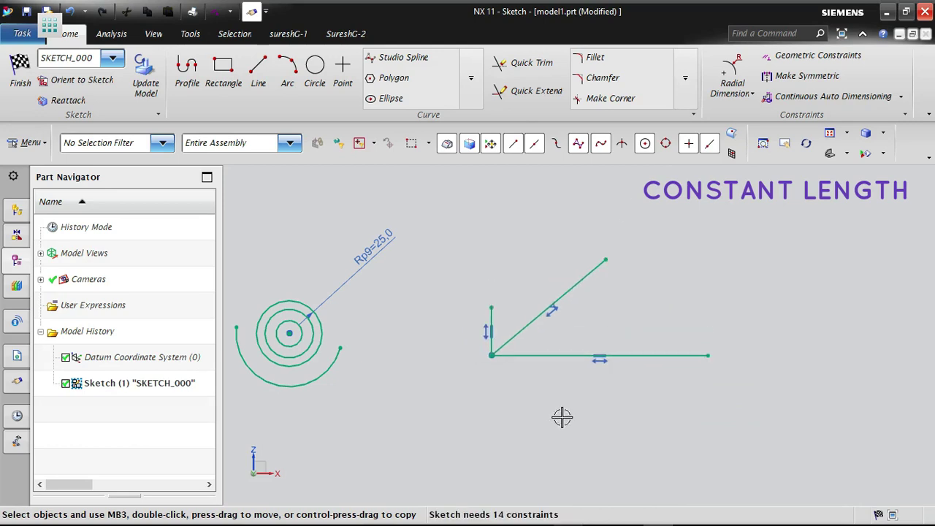
- Delete the Constant Length and Horizontal constraints from the horizontal line
{"action": "left_click", "coordinate": [596, 369]}
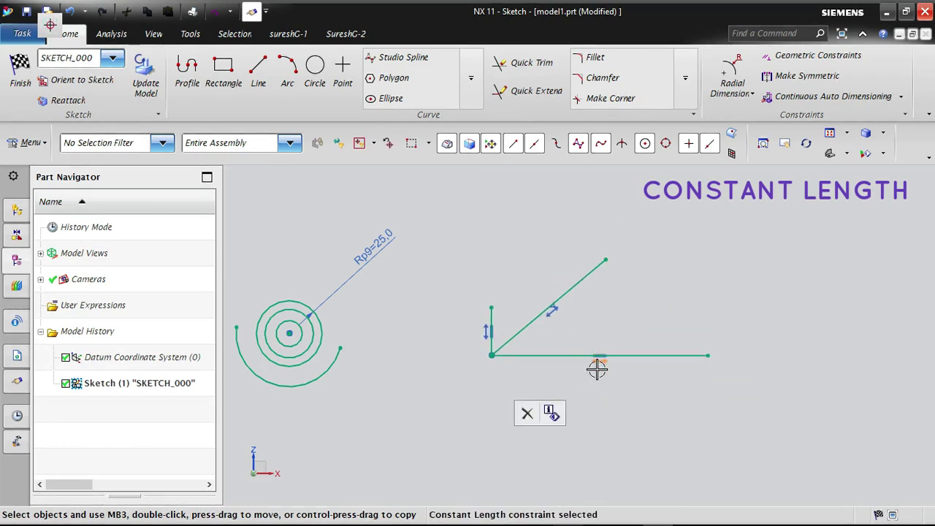
{"action": "left_click", "coordinate": [526, 414]}
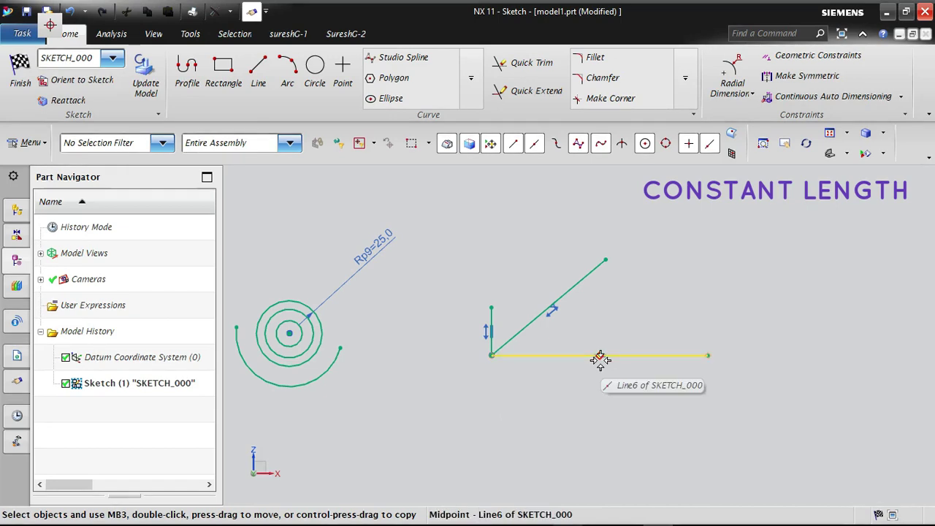
{"action": "left_click", "coordinate": [599, 358]}
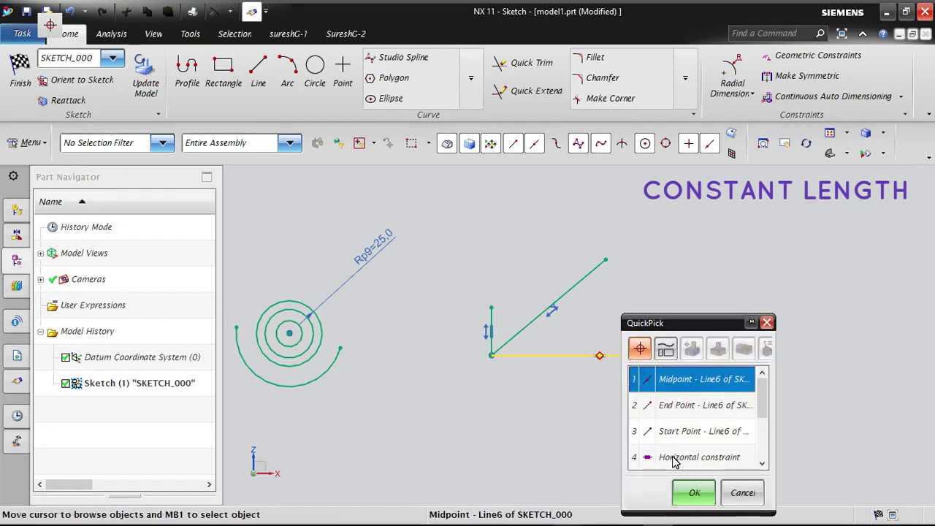
{"action": "left_click", "coordinate": [679, 498]}
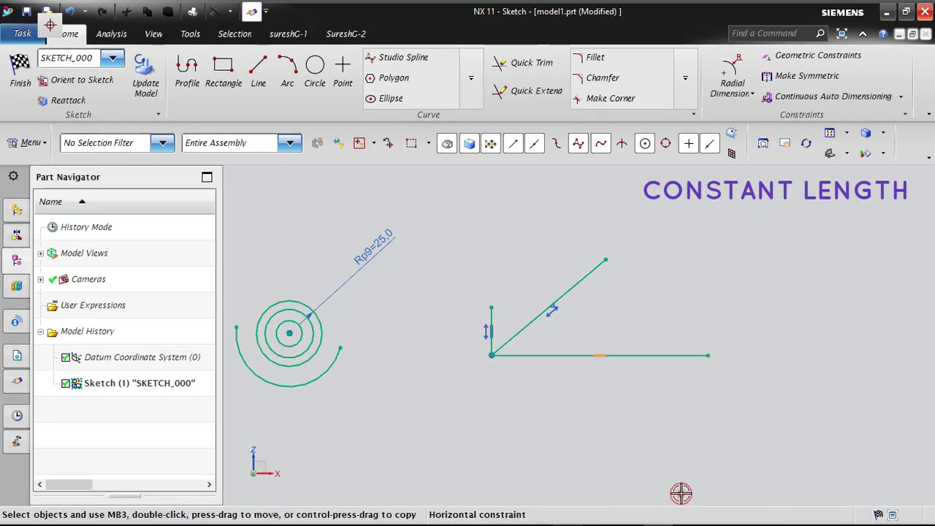
{"action": "left_click", "coordinate": [611, 512]}
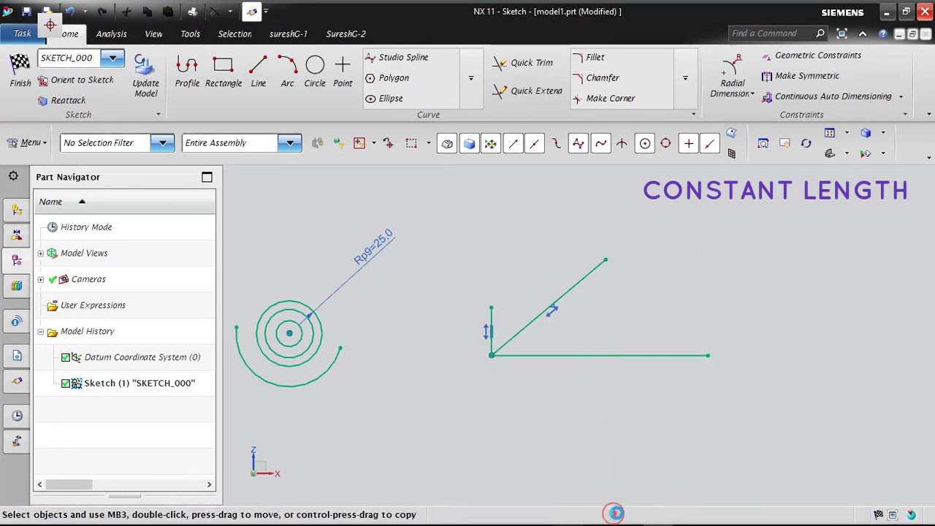
- Delete the diagonal line's Constant Length constraint and shorten the line by moving its free end towards the shared corner
{"action": "left_click", "coordinate": [559, 313]}
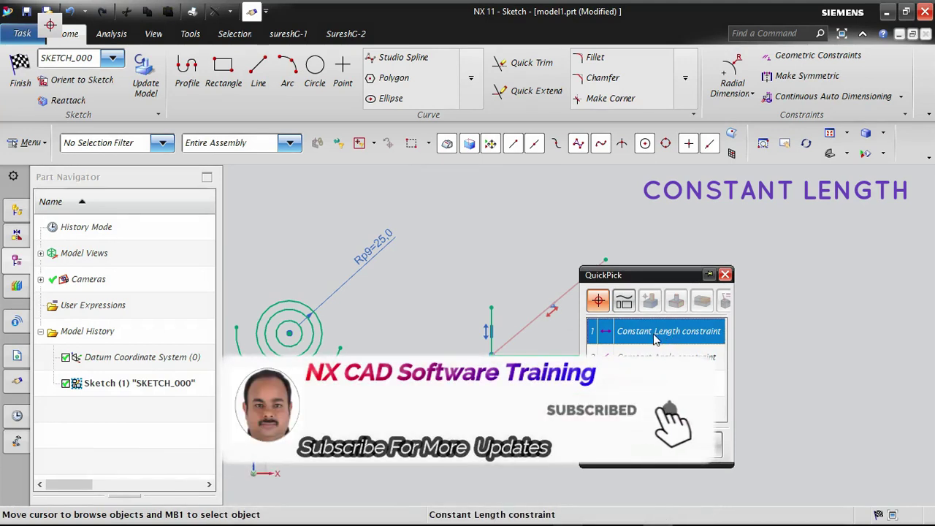
{"action": "left_click", "coordinate": [640, 455]}
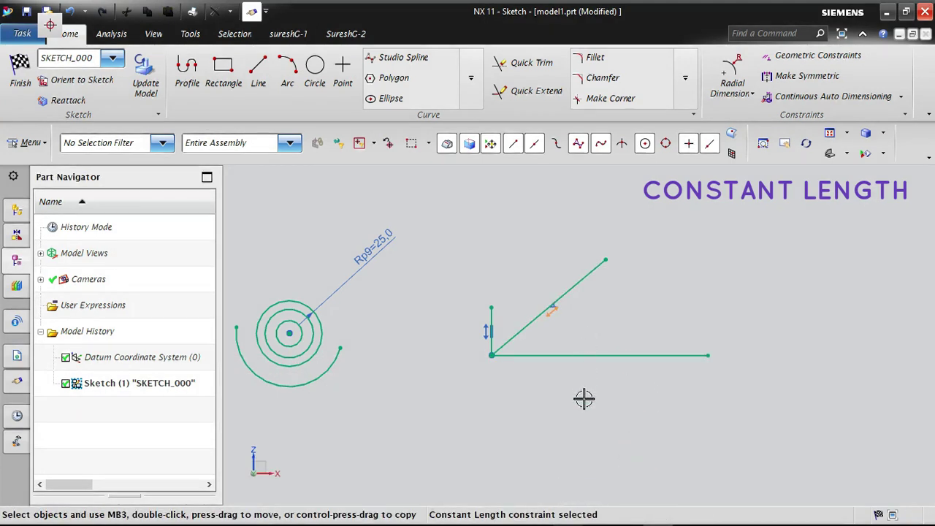
{"action": "right_click", "coordinate": [553, 313]}
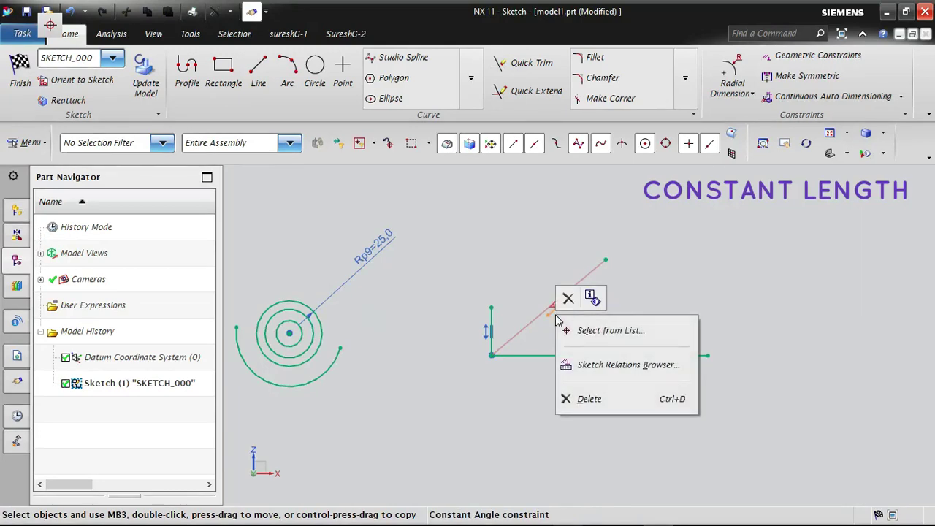
{"action": "left_click", "coordinate": [565, 299]}
{"action": "mouse_move", "coordinate": [605, 260]}
{"action": "left_mouse_down"}
{"action": "mouse_move", "coordinate": [714, 193]}
{"action": "mouse_move", "coordinate": [511, 356]}
{"action": "mouse_move", "coordinate": [720, 231]}
{"action": "mouse_move", "coordinate": [520, 361]}
{"action": "mouse_move", "coordinate": [695, 253]}
{"action": "mouse_move", "coordinate": [589, 259]}
{"action": "mouse_move", "coordinate": [572, 286]}
{"action": "left_mouse_up"}
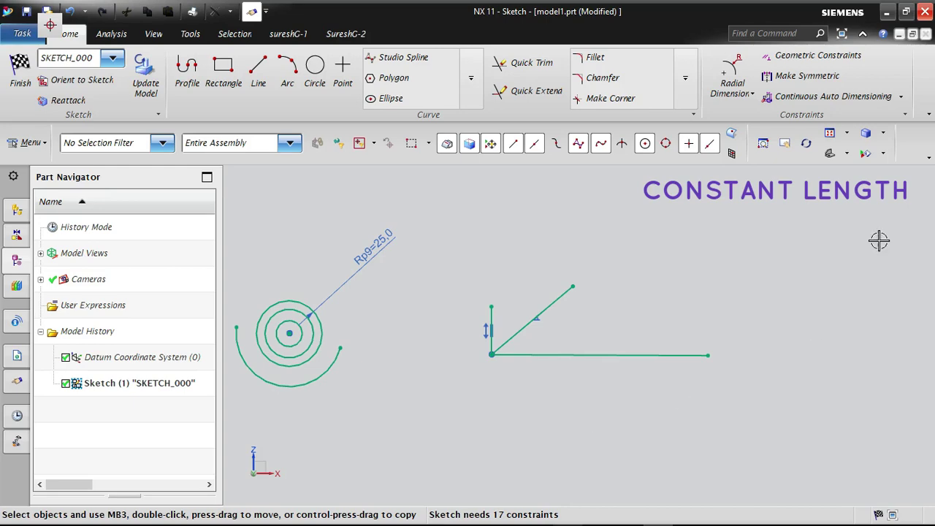
- Enable the Fixed and Fully Fixed constraint types in the geometric constraint settings and close the settings
{"action": "left_click", "coordinate": [806, 56]}
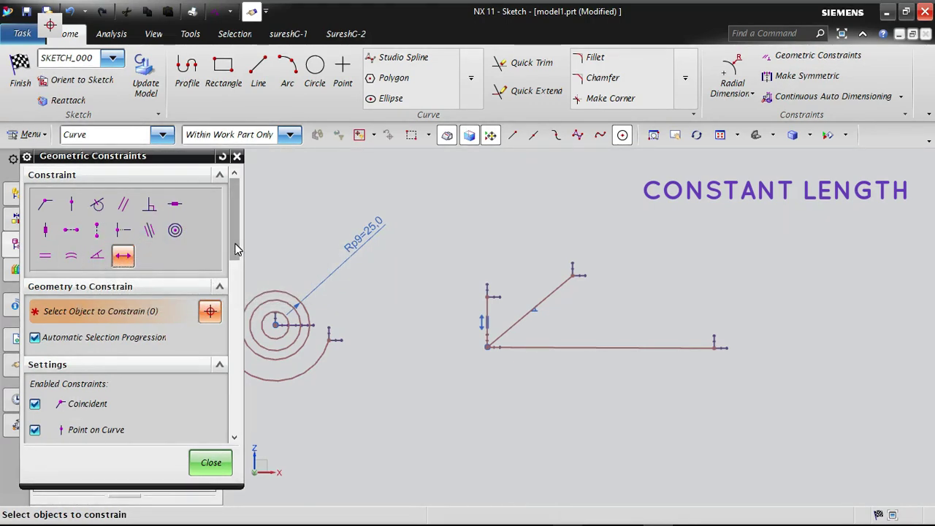
{"action": "left_click_drag", "start_coordinate": [235, 249], "coordinate": [224, 433]}
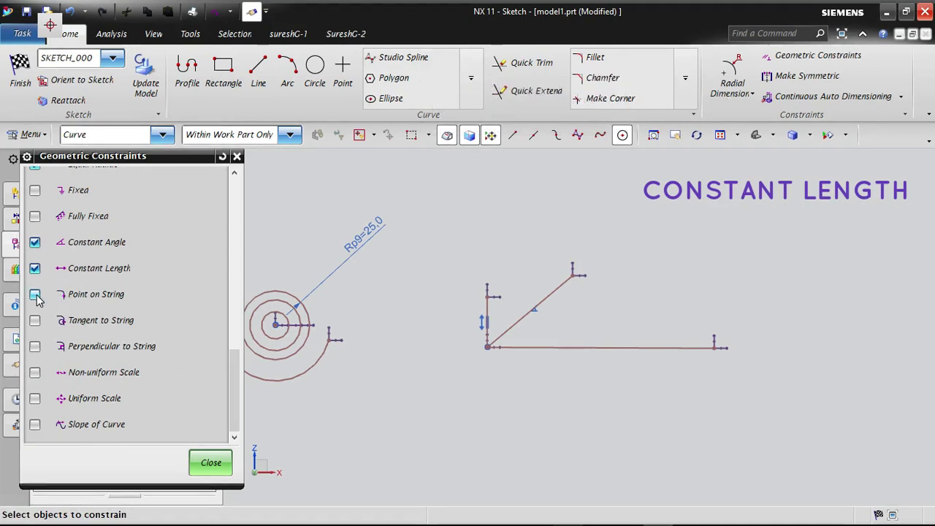
{"action": "scroll", "coordinate": [113, 363], "scroll_direction": "up", "scroll_amount": 3}
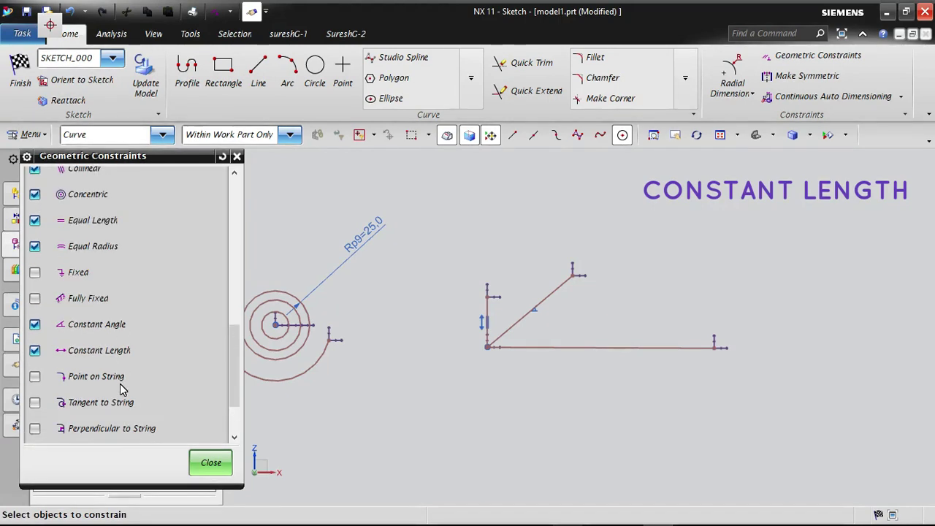
{"action": "scroll", "coordinate": [117, 384], "scroll_direction": "down", "scroll_amount": 3}
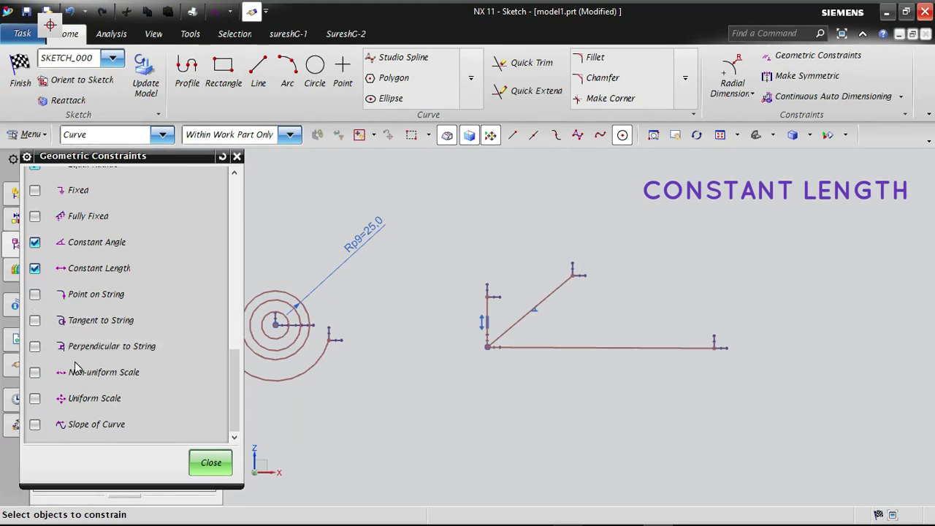
{"action": "scroll", "coordinate": [100, 404], "scroll_direction": "up", "scroll_amount": 1}
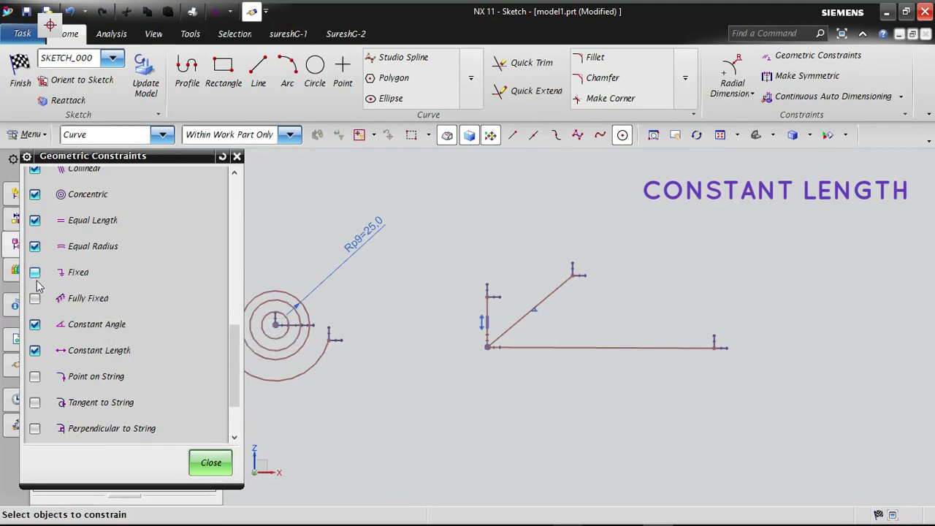
{"action": "scroll", "coordinate": [182, 401], "scroll_direction": "up", "scroll_amount": 10}
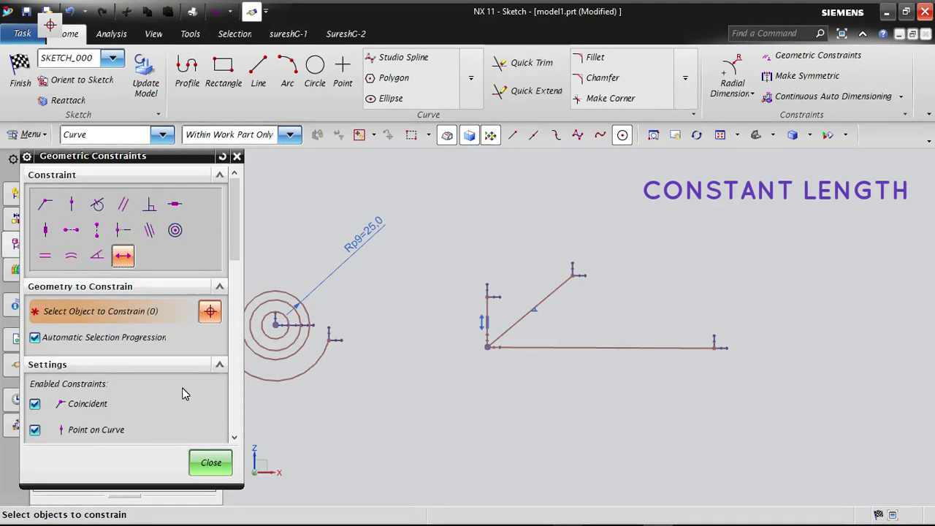
{"action": "scroll", "coordinate": [139, 431], "scroll_direction": "down", "scroll_amount": 10}
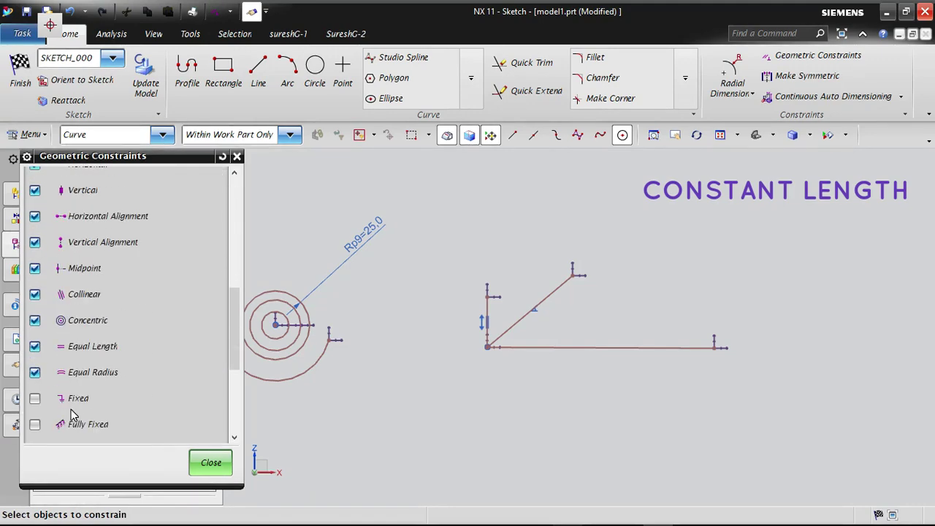
{"action": "left_click", "coordinate": [35, 424]}
{"action": "scroll", "coordinate": [145, 402], "scroll_direction": "up", "scroll_amount": 10}
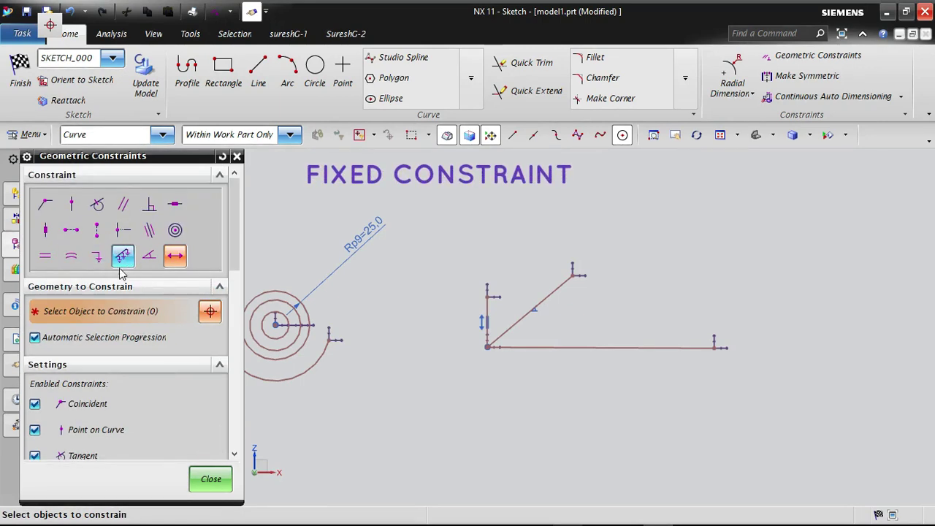
{"action": "left_click", "coordinate": [210, 480]}
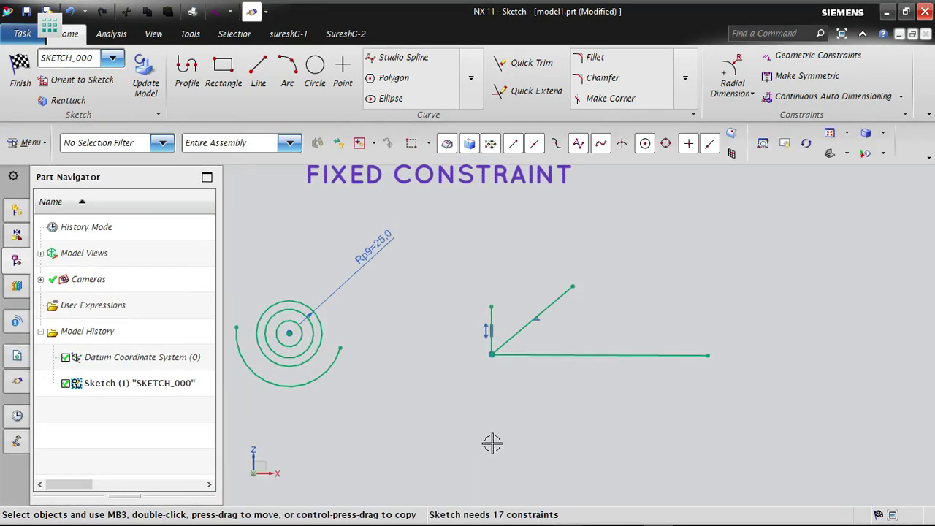
- Delete all curves in the sketch, using the Curve selection filter to select them
{"action": "scroll", "coordinate": [371, 409], "scroll_direction": "down", "scroll_amount": 5}
{"action": "scroll", "coordinate": [693, 294], "scroll_direction": "up", "scroll_amount": 5}
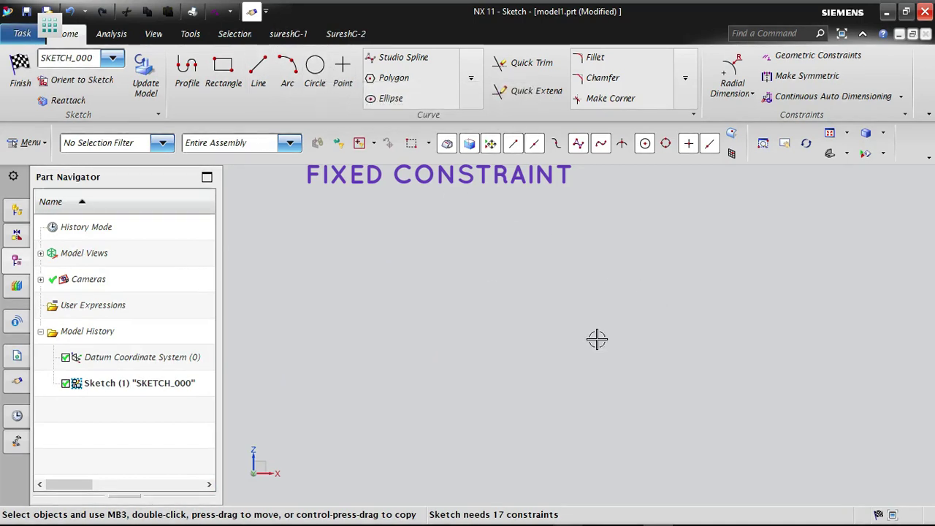
{"action": "scroll", "coordinate": [592, 337], "scroll_direction": "down", "scroll_amount": 5}
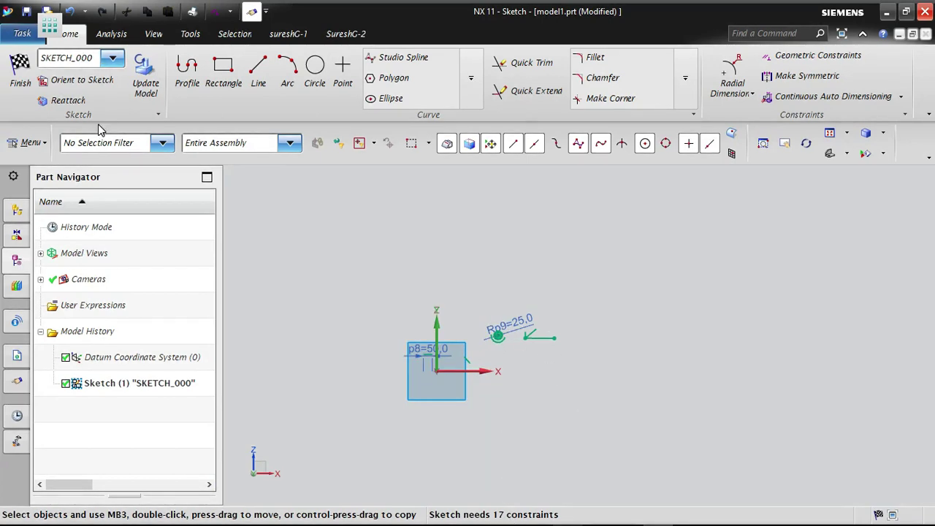
{"action": "left_click", "coordinate": [116, 144]}
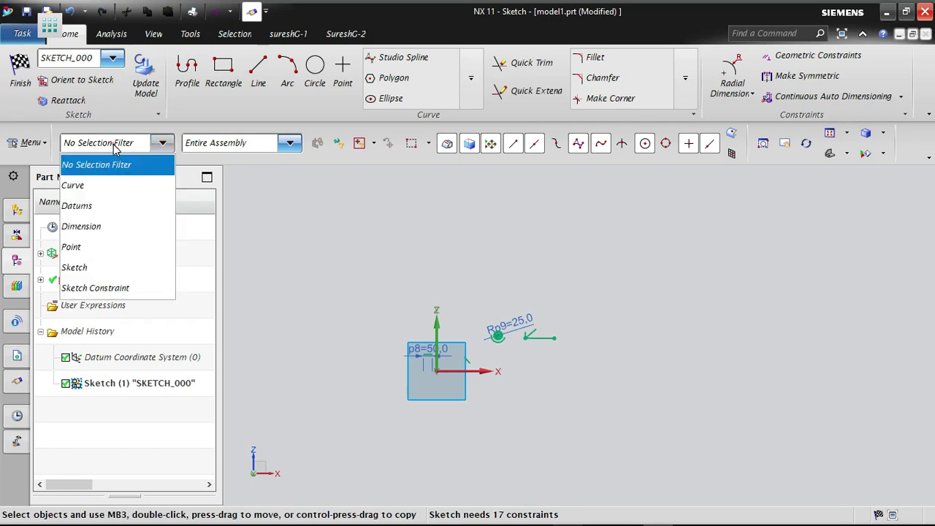
{"action": "left_click", "coordinate": [84, 186]}
{"action": "key", "text": "ctrl+a"}
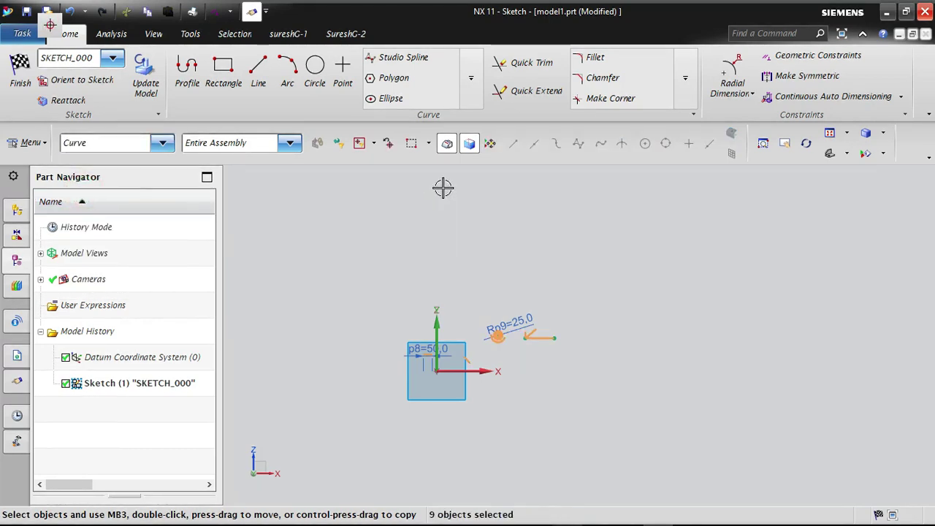
{"action": "key", "text": "Delete"}
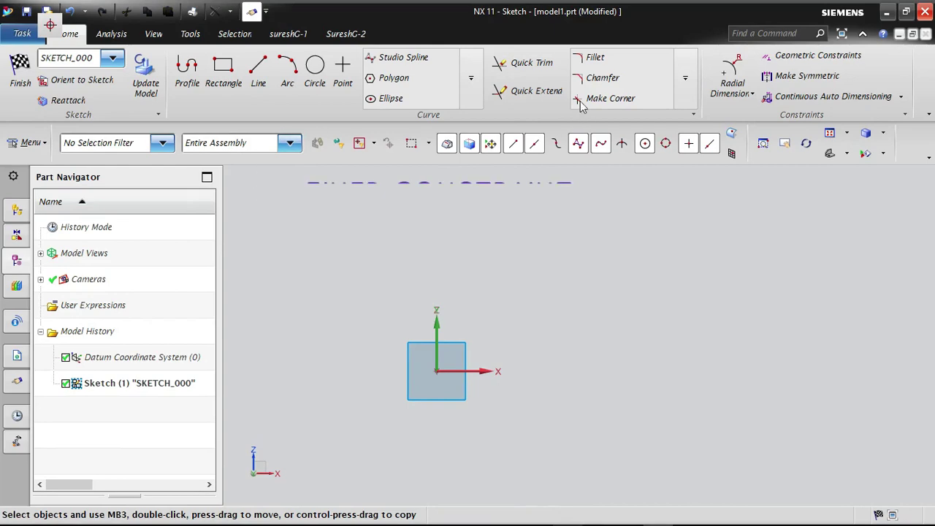
{"action": "left_click", "coordinate": [794, 55]}
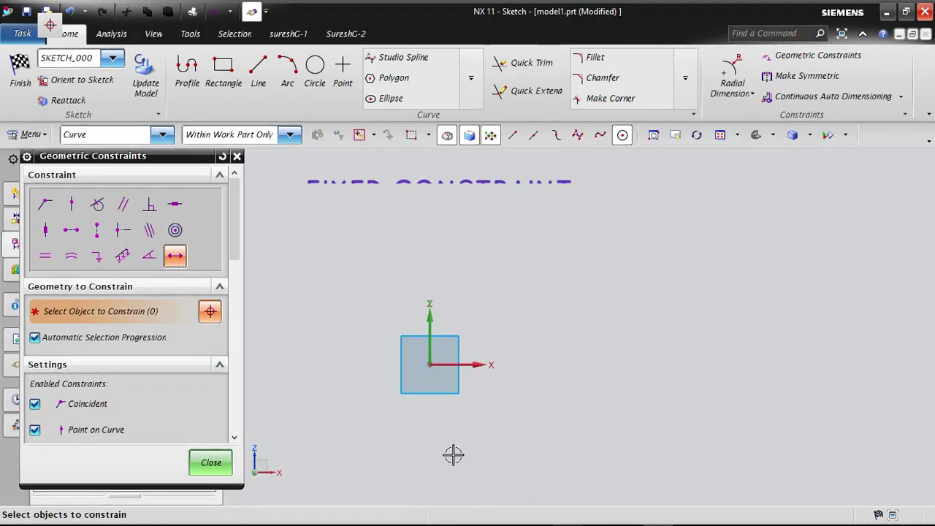
{"action": "left_click", "coordinate": [219, 463]}
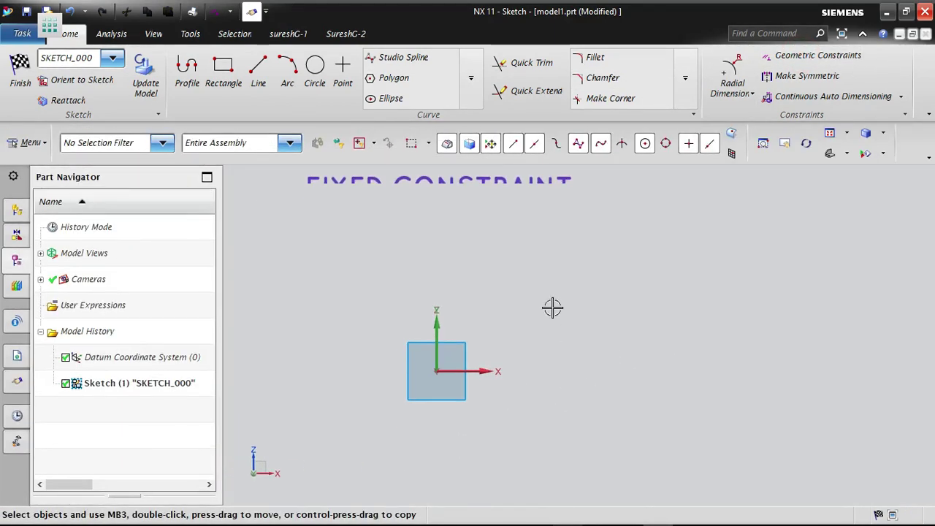
{"action": "right_click", "coordinate": [553, 307]}
{"action": "left_click", "coordinate": [579, 142]}
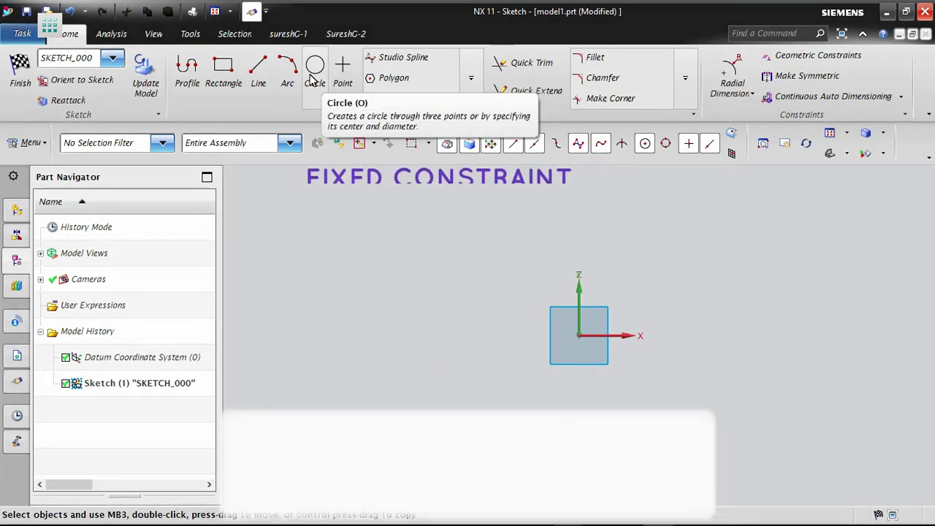
- Sketch a circle with a radius of about 66, up and to the right of the sketch origin
{"action": "left_click", "coordinate": [313, 78]}
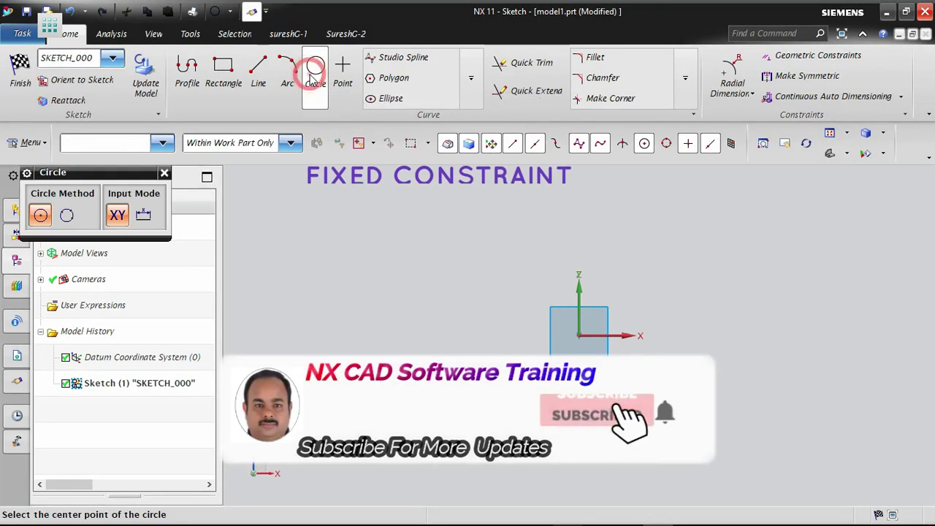
{"action": "middle_click_drag", "start_coordinate": [715, 356], "coordinate": [538, 383], "text": "shift"}
{"action": "left_click", "coordinate": [570, 271]}
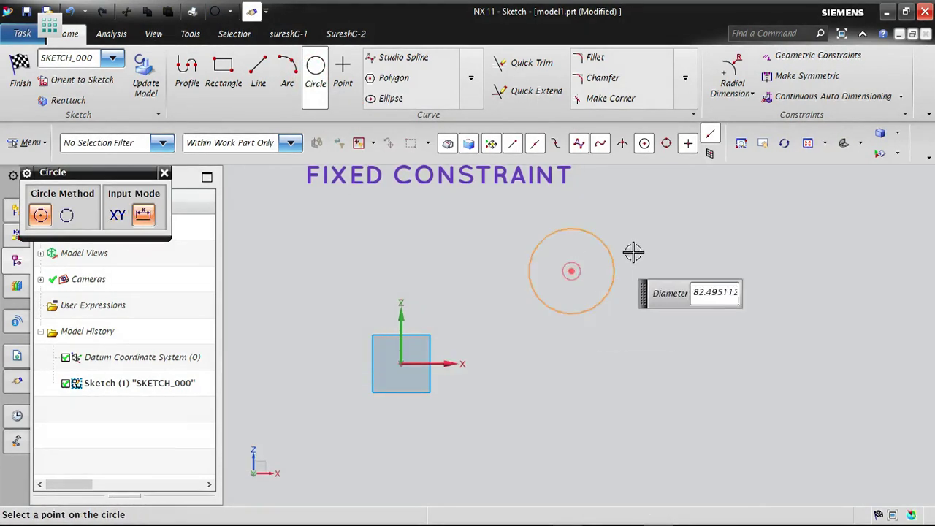
{"action": "left_click", "coordinate": [631, 244]}
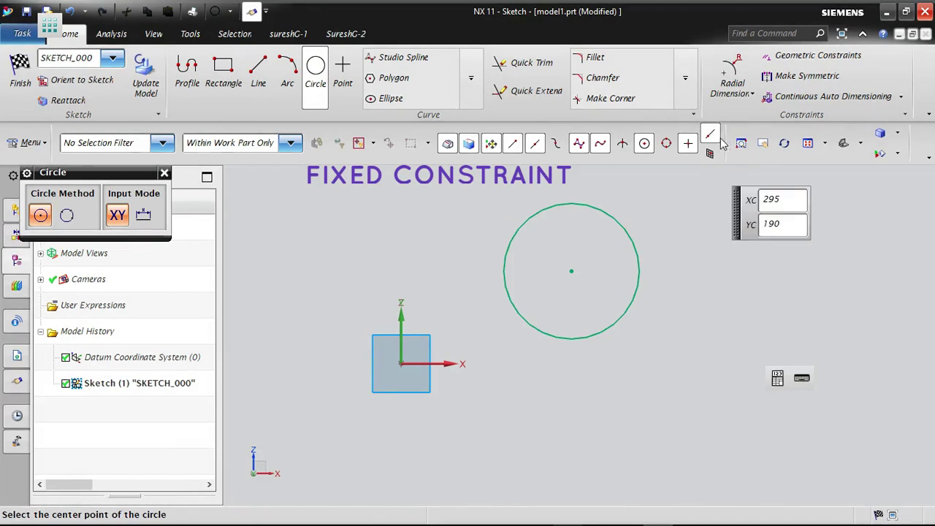
{"action": "left_click", "coordinate": [165, 174]}
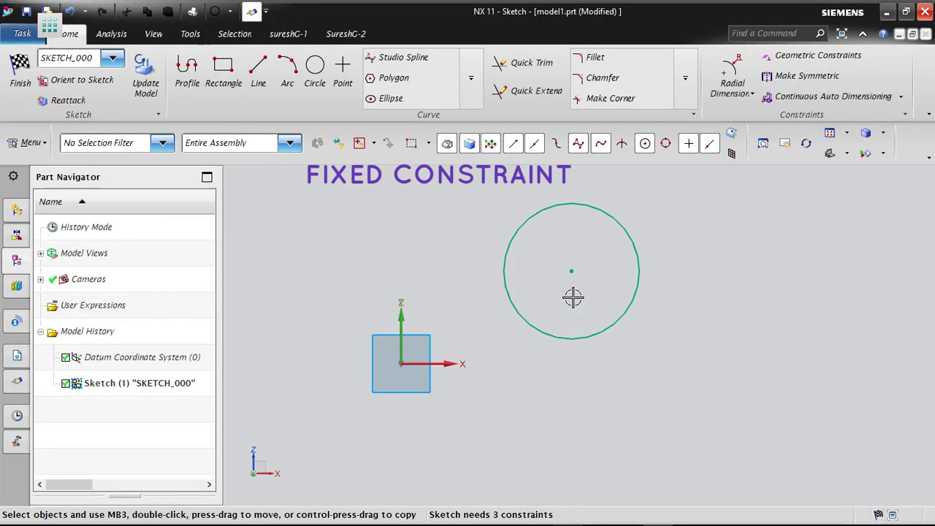
- Move the circle by its centre point up and to the right, farther from the origin
{"action": "mouse_move", "coordinate": [567, 268]}
{"action": "left_mouse_down"}
{"action": "mouse_move", "coordinate": [673, 270]}
{"action": "mouse_move", "coordinate": [661, 395]}
{"action": "mouse_move", "coordinate": [636, 375]}
{"action": "mouse_move", "coordinate": [639, 228]}
{"action": "left_mouse_up"}
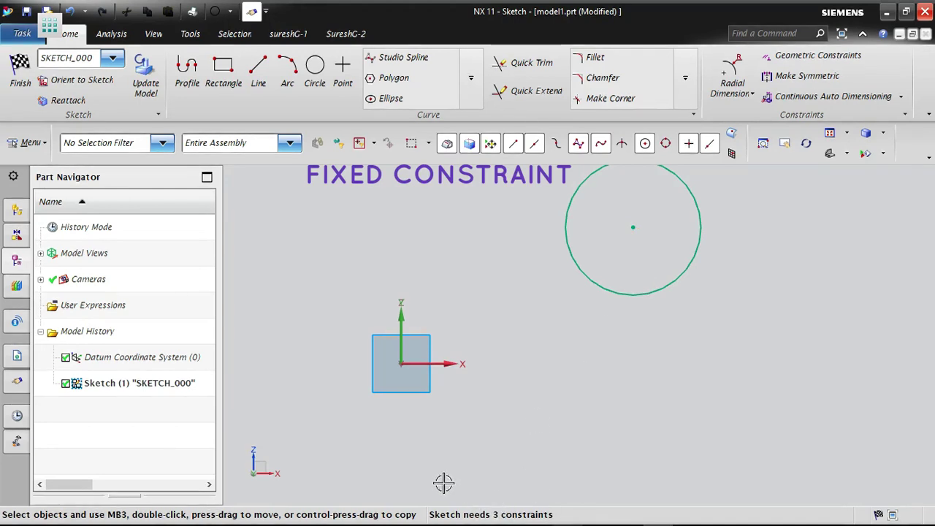
{"action": "scroll", "coordinate": [453, 467], "scroll_direction": "down", "scroll_amount": 2}
{"action": "scroll", "coordinate": [646, 342], "scroll_direction": "up", "scroll_amount": 1}
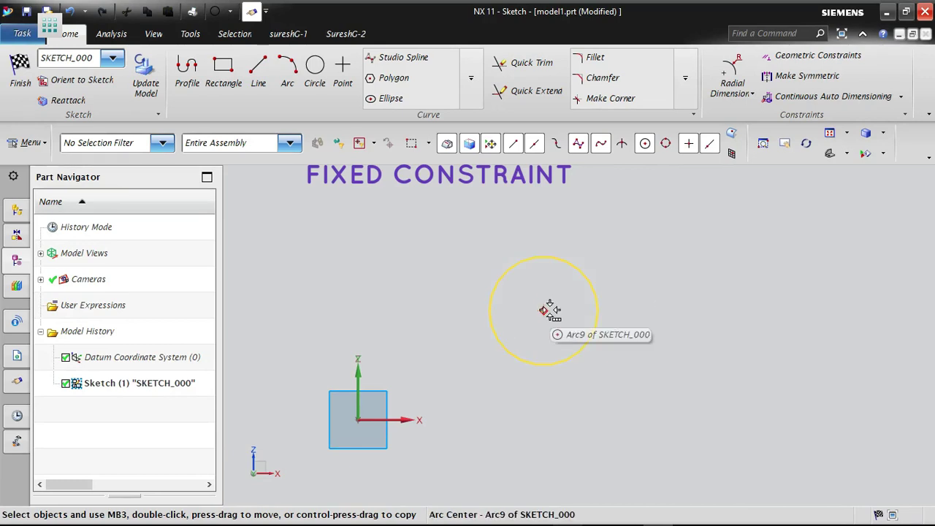
- Apply the Fixed geometric constraint to the circle and close the constraint settings
{"action": "left_click", "coordinate": [788, 64]}
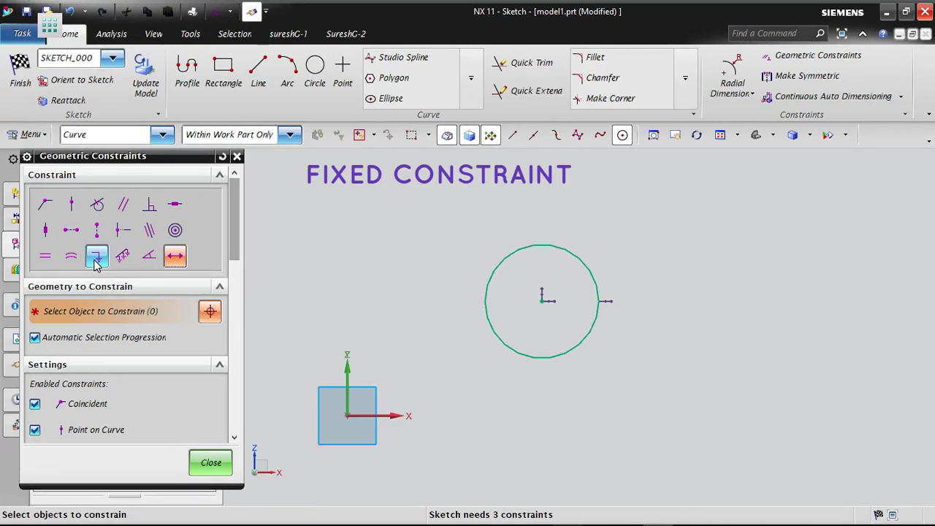
{"action": "left_click", "coordinate": [96, 255]}
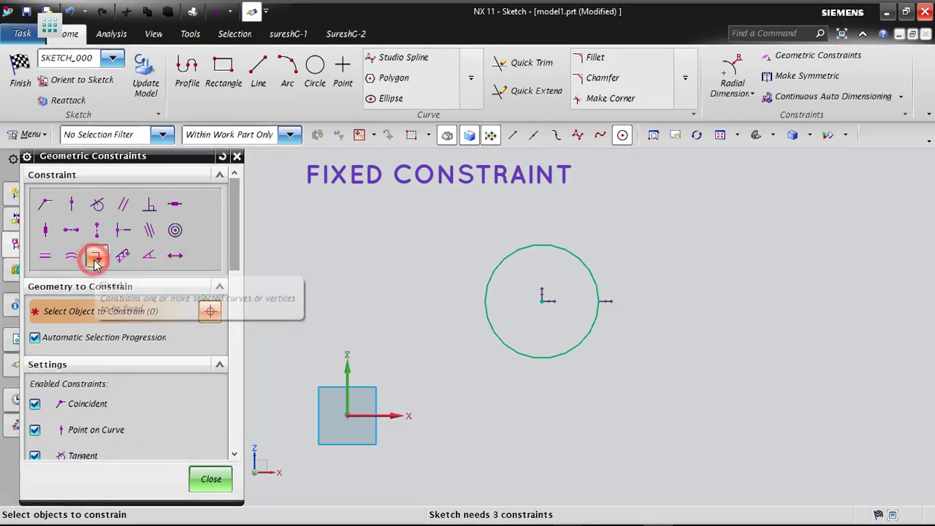
{"action": "left_click", "coordinate": [585, 266]}
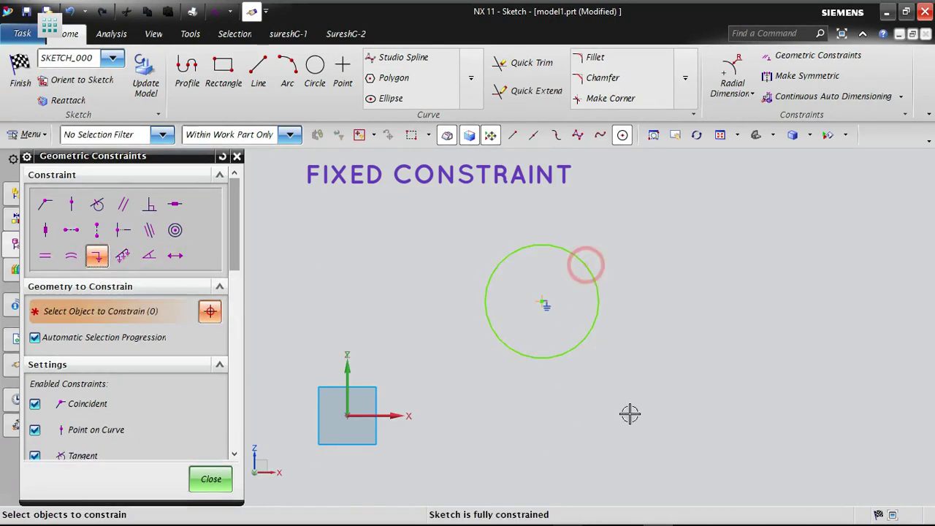
{"action": "left_click", "coordinate": [211, 479]}
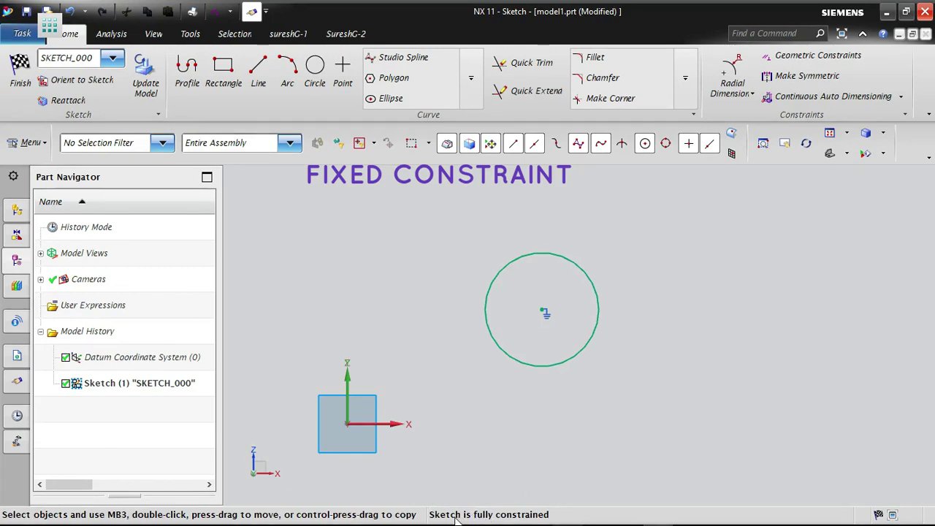
- Try to move the fixed circle by its centre point towards the upper left
{"action": "right_click", "coordinate": [566, 469]}
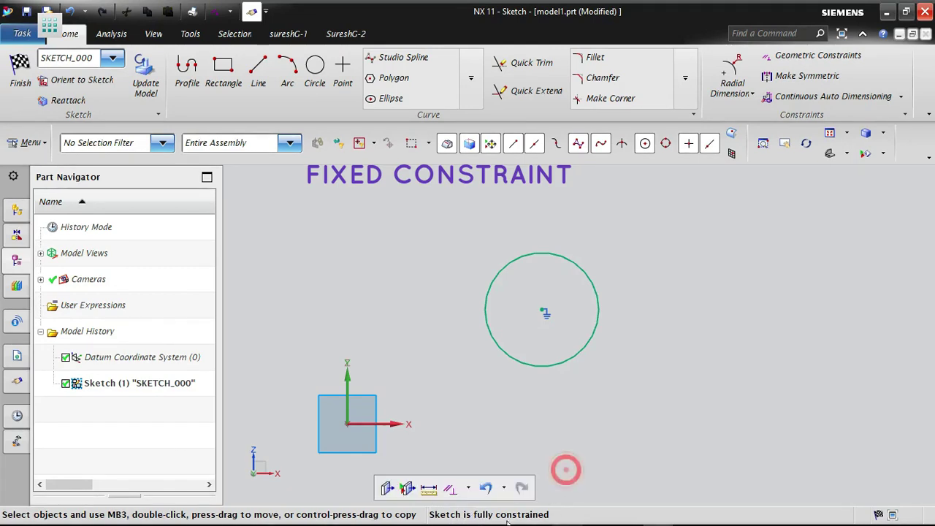
{"action": "left_click", "coordinate": [587, 453]}
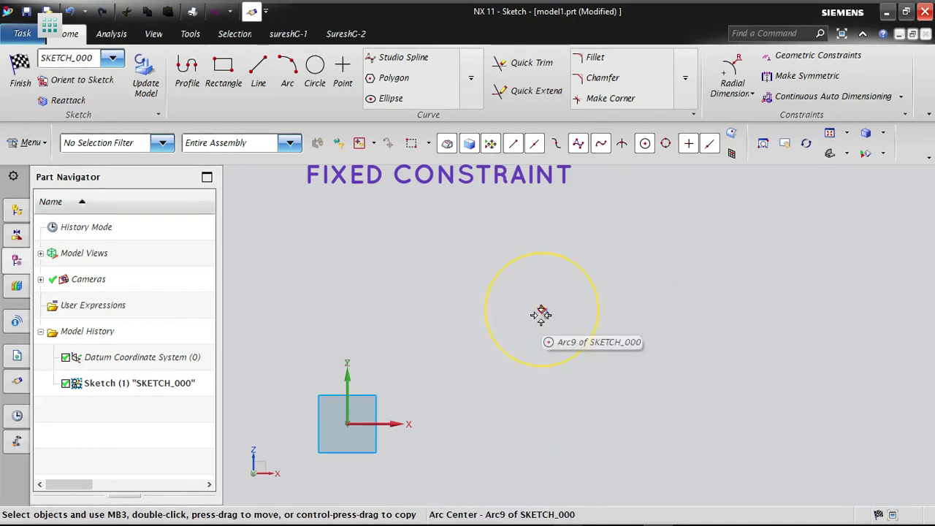
{"action": "left_click_drag", "start_coordinate": [540, 310], "coordinate": [280, 217]}
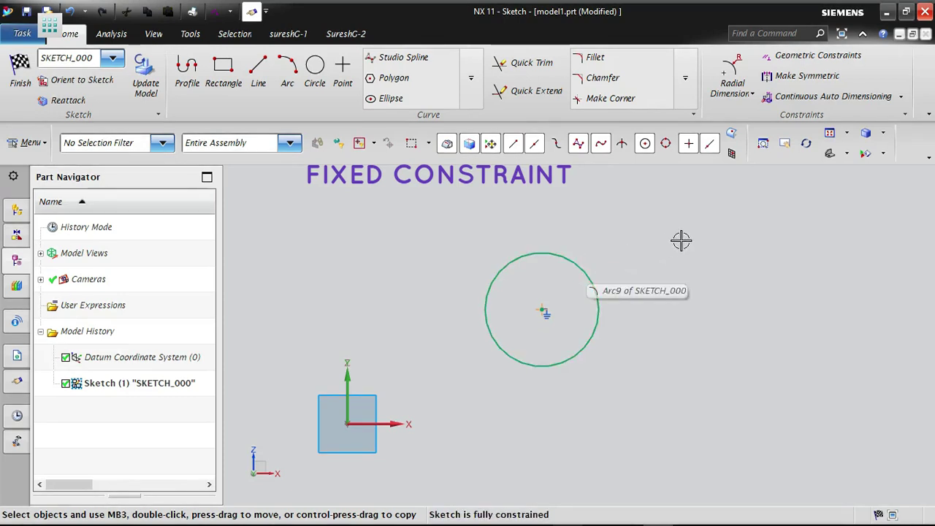
- Add a radial dimension to the fixed circle, placed to its upper right, and acknowledge the sketch update message
{"action": "left_click", "coordinate": [736, 88]}
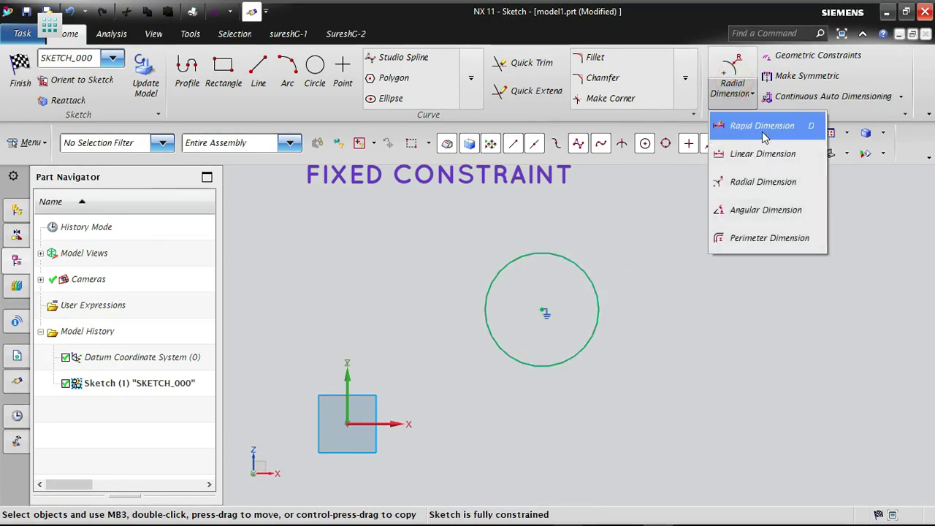
{"action": "left_click", "coordinate": [747, 184]}
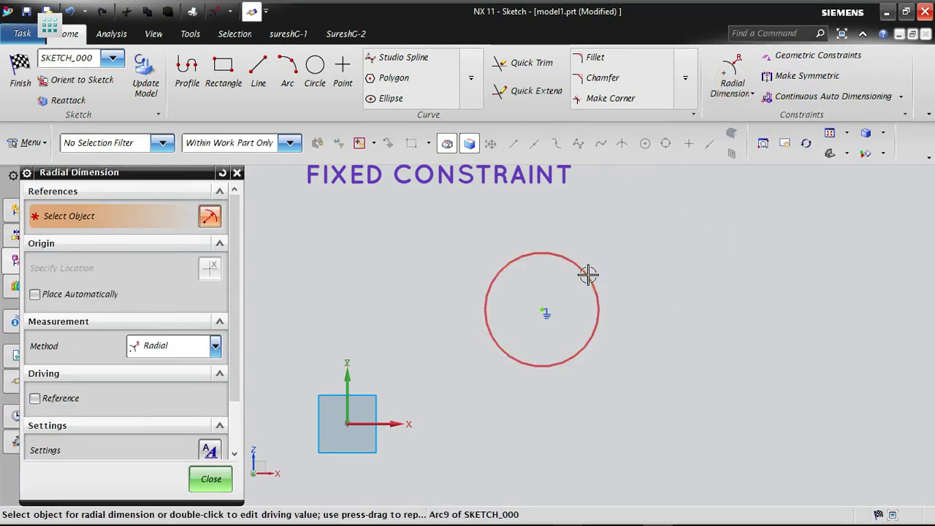
{"action": "left_click", "coordinate": [589, 274]}
{"action": "left_click", "coordinate": [641, 243]}
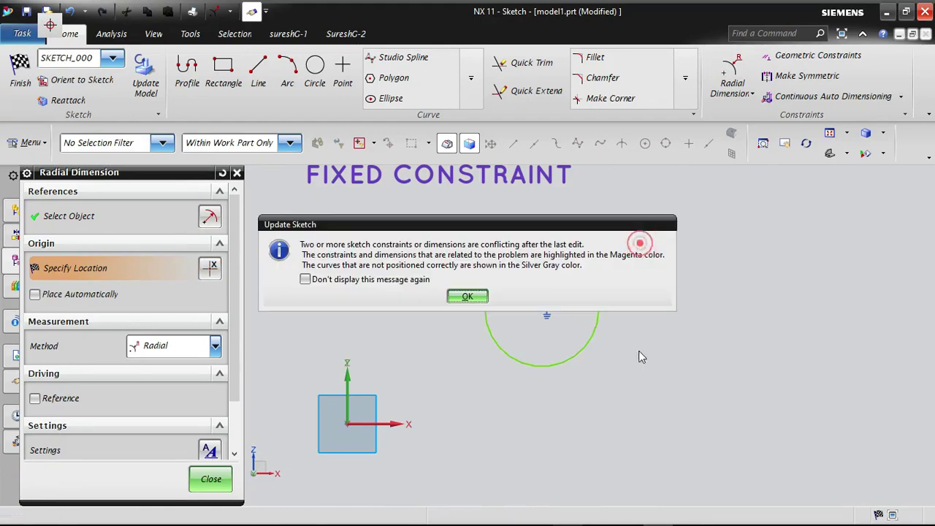
{"action": "left_click", "coordinate": [466, 293]}
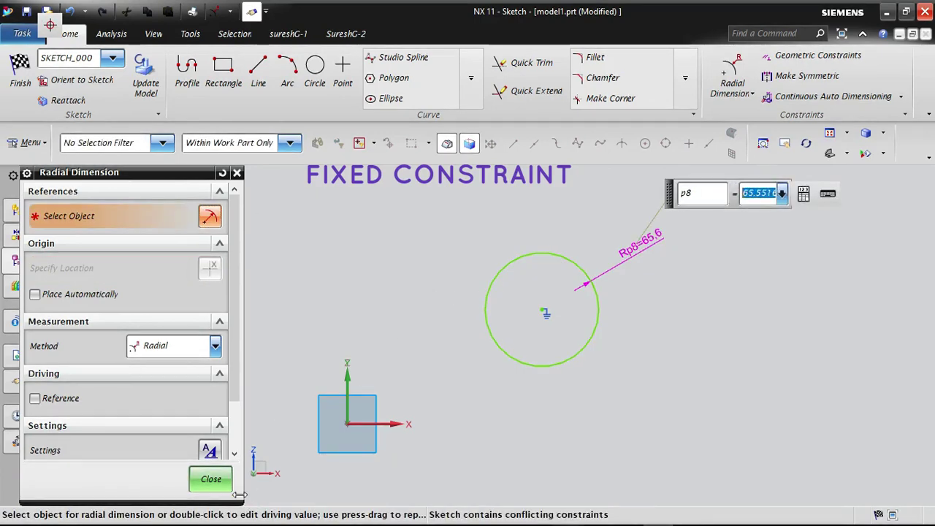
{"action": "left_click", "coordinate": [225, 482]}
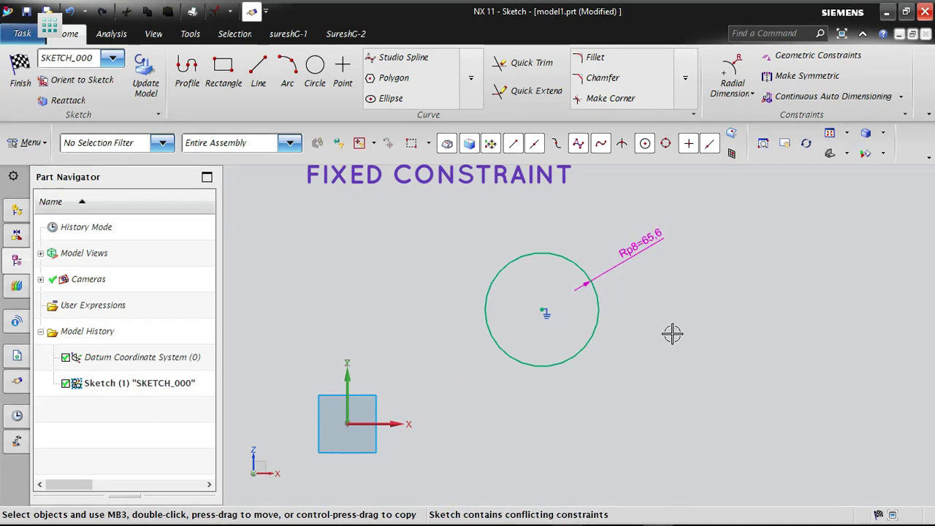
- Delete the Fixed constraint from the dimensioned circle
{"action": "right_click", "coordinate": [550, 315]}
{"action": "left_click", "coordinate": [599, 401]}
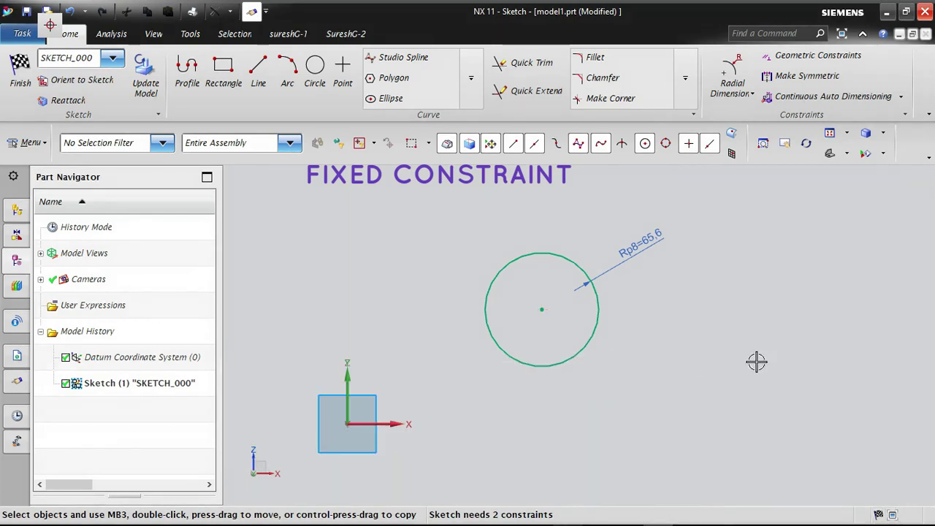
{"action": "left_click", "coordinate": [804, 55]}
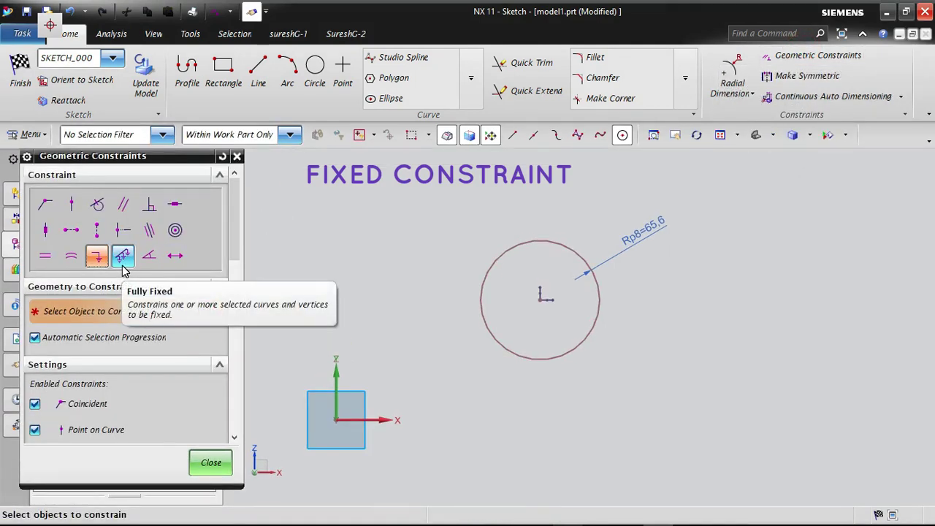
{"action": "left_click", "coordinate": [211, 462]}
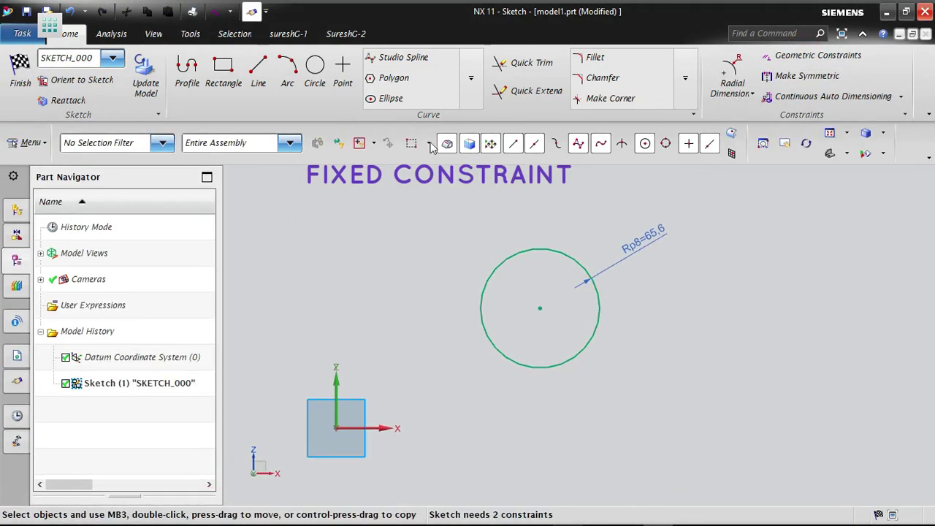
- Clear the dimensioned circle from the sketch and draw three overlapping circles left of the origin, two level above and a smaller one below
{"action": "left_click", "coordinate": [315, 67]}
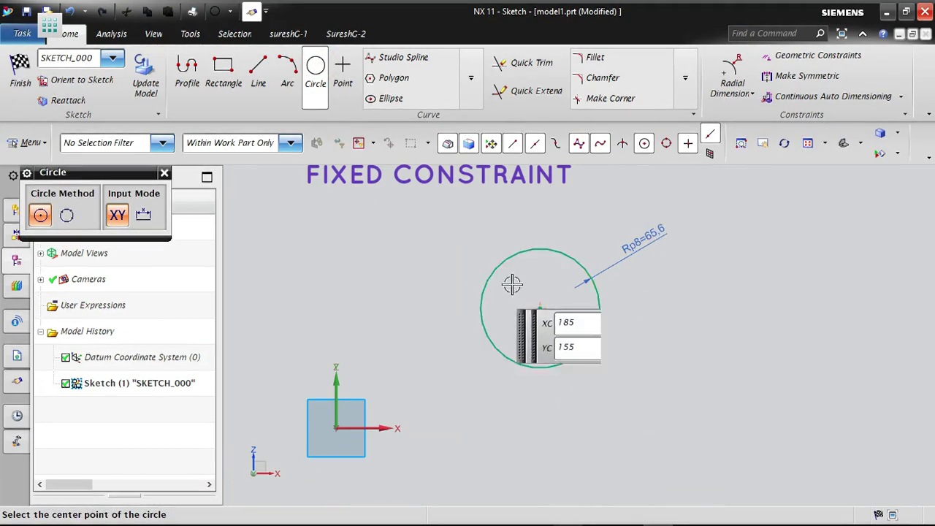
{"action": "key", "text": "Escape"}
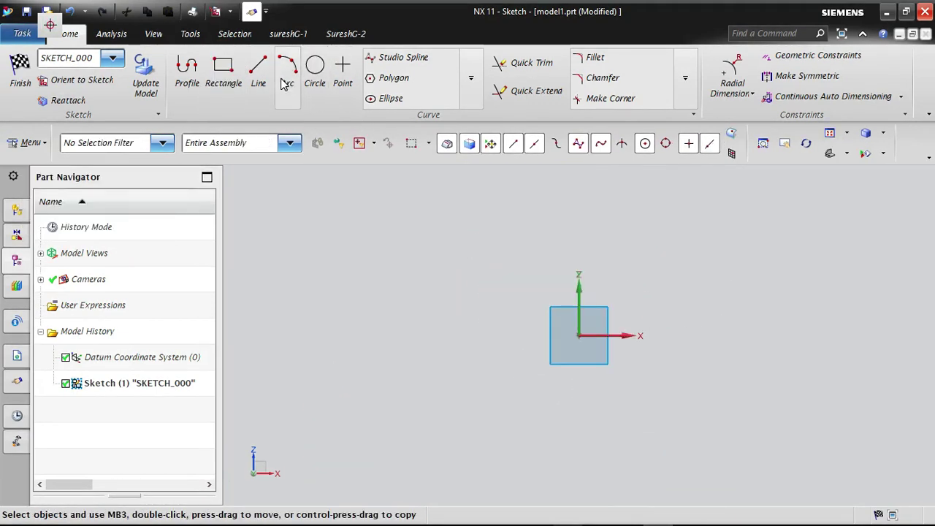
{"action": "left_click", "coordinate": [312, 67]}
{"action": "left_click", "coordinate": [339, 277]}
{"action": "left_click", "coordinate": [374, 232]}
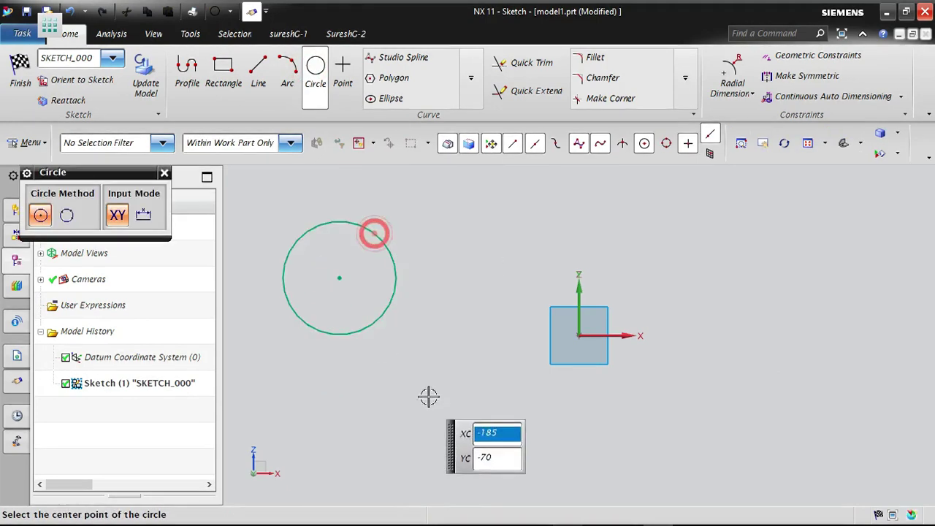
{"action": "left_click", "coordinate": [388, 344]}
{"action": "left_click", "coordinate": [398, 304]}
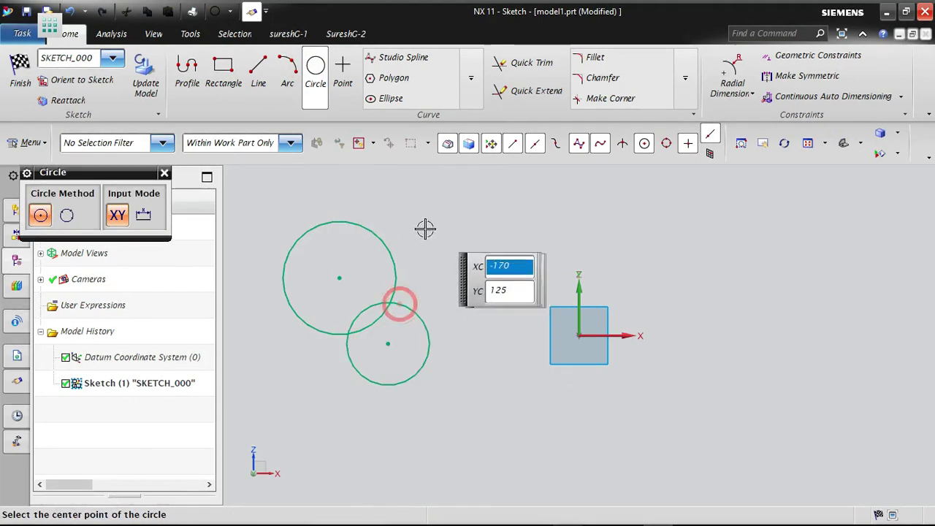
{"action": "left_click", "coordinate": [433, 272]}
{"action": "left_click", "coordinate": [475, 233]}
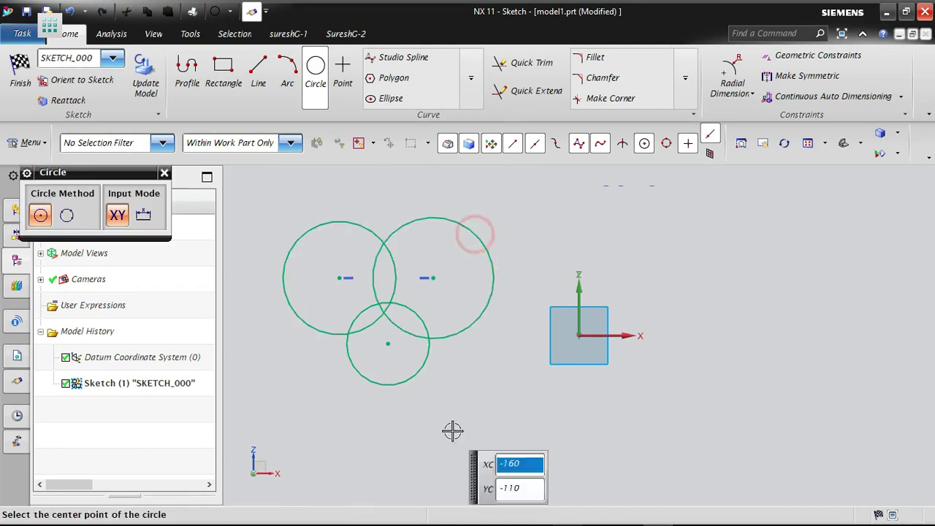
{"action": "key", "text": "Escape"}
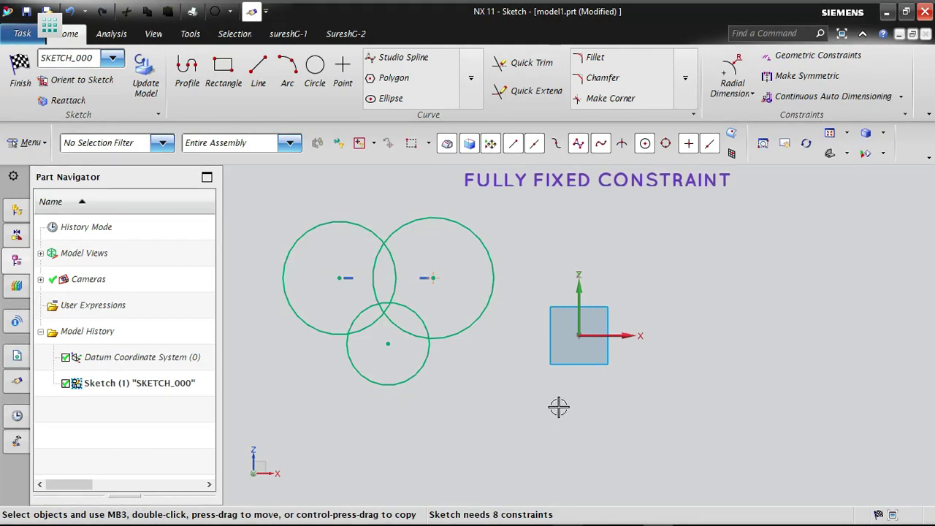
- Apply the Fully Fixed geometric constraint to each of the three overlapping circles
{"action": "left_click", "coordinate": [787, 61]}
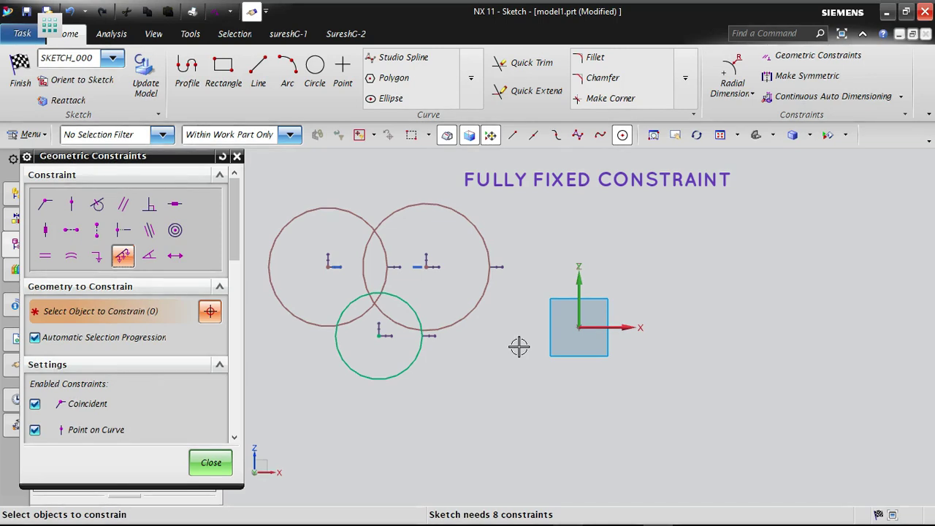
{"action": "scroll", "coordinate": [518, 347], "scroll_direction": "down", "scroll_amount": 1}
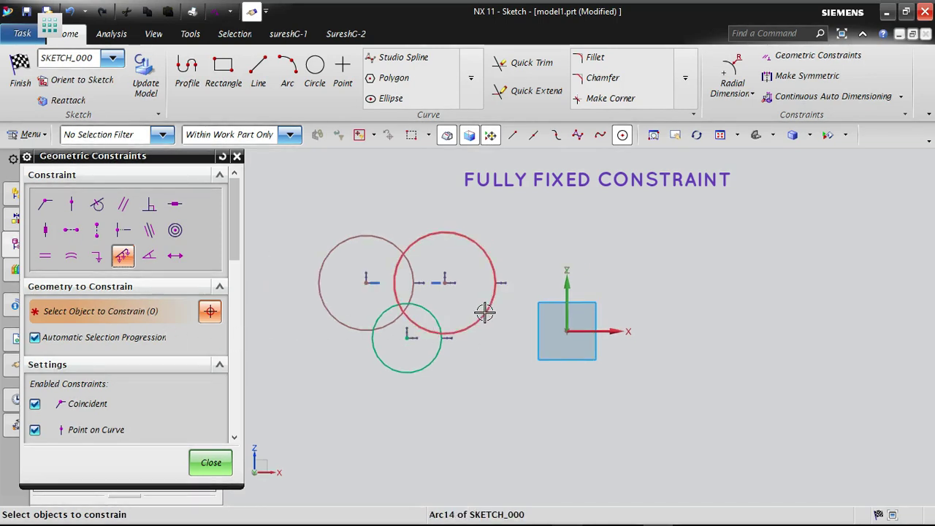
{"action": "left_click", "coordinate": [482, 312]}
{"action": "left_click", "coordinate": [342, 322]}
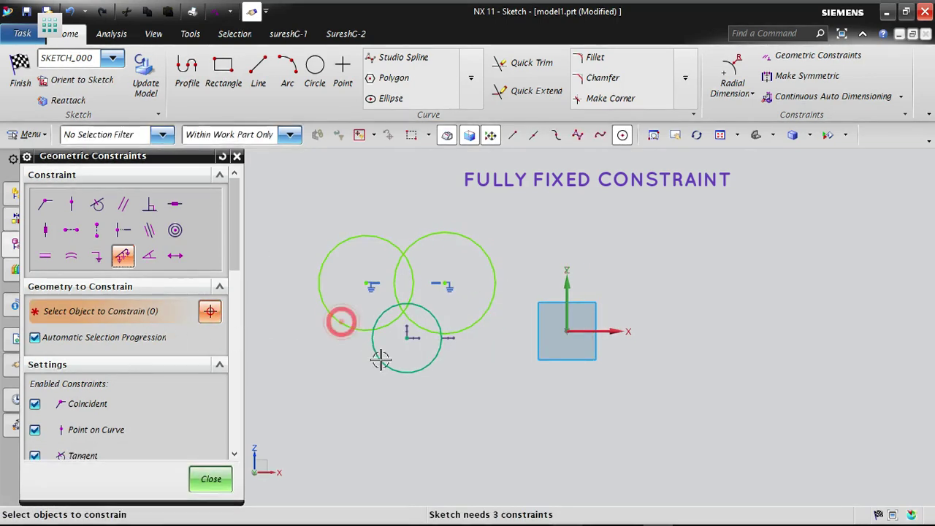
{"action": "left_click", "coordinate": [402, 367]}
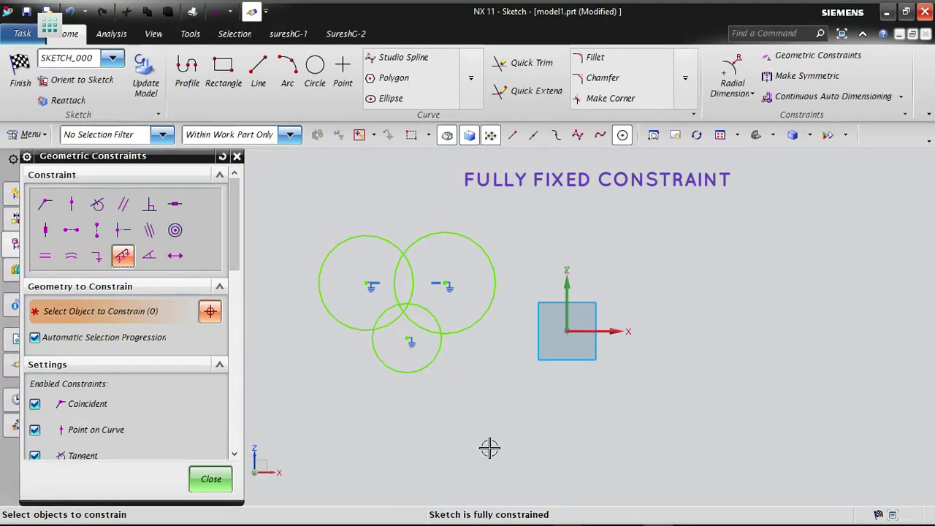
- Undo the Fully Fixed constraints on the three overlapping circles
{"action": "key", "text": "ctrl+z"}
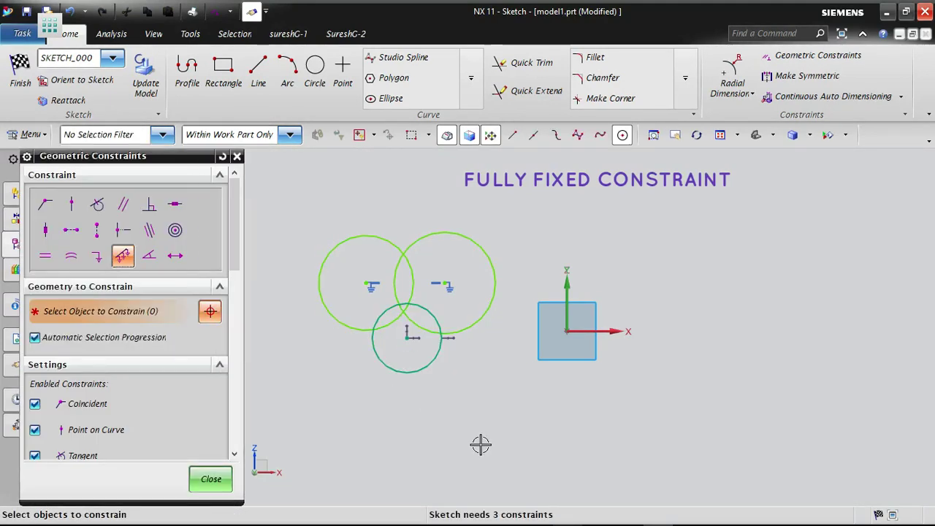
{"action": "key", "text": "ctrl+z"}
{"action": "key", "text": "ctrl+z"}
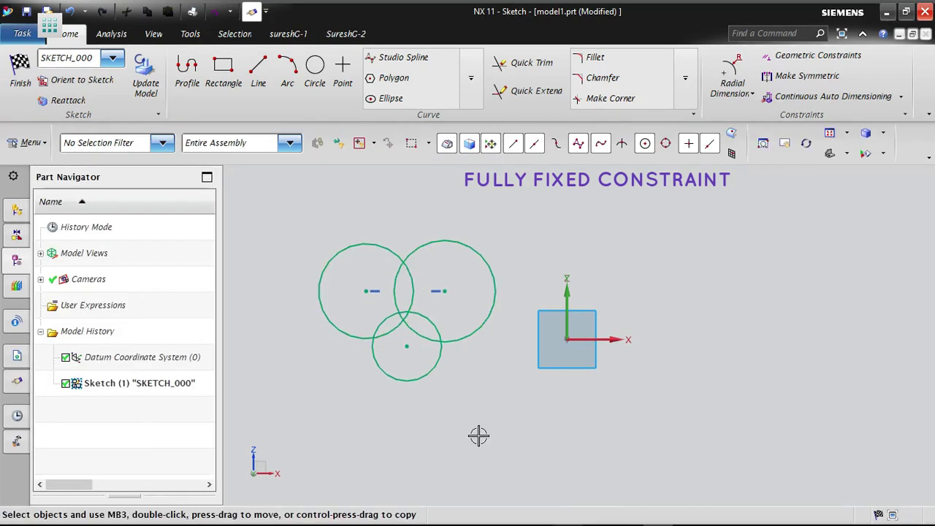
- Try the Fully Fixed constraint on the whole sketch SKETCH_000 from the model history, and undo it
{"action": "left_click", "coordinate": [802, 59]}
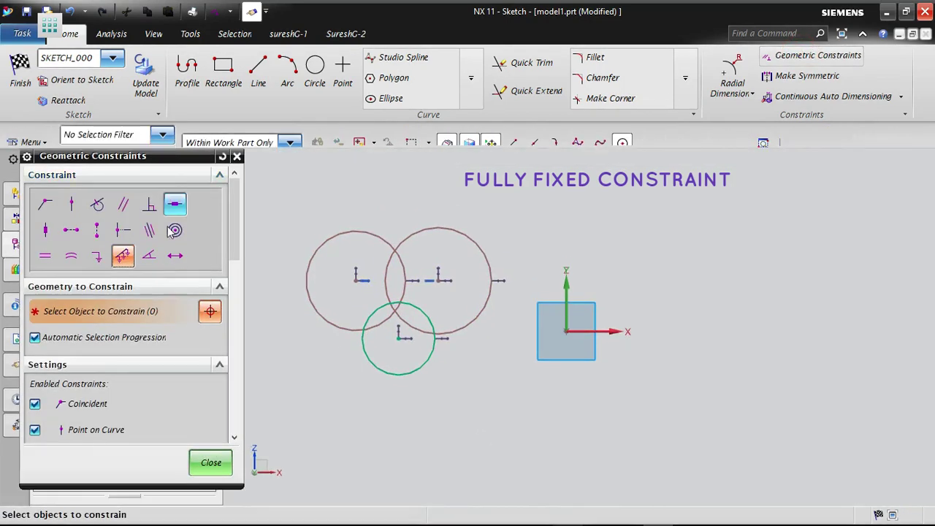
{"action": "left_click", "coordinate": [121, 257]}
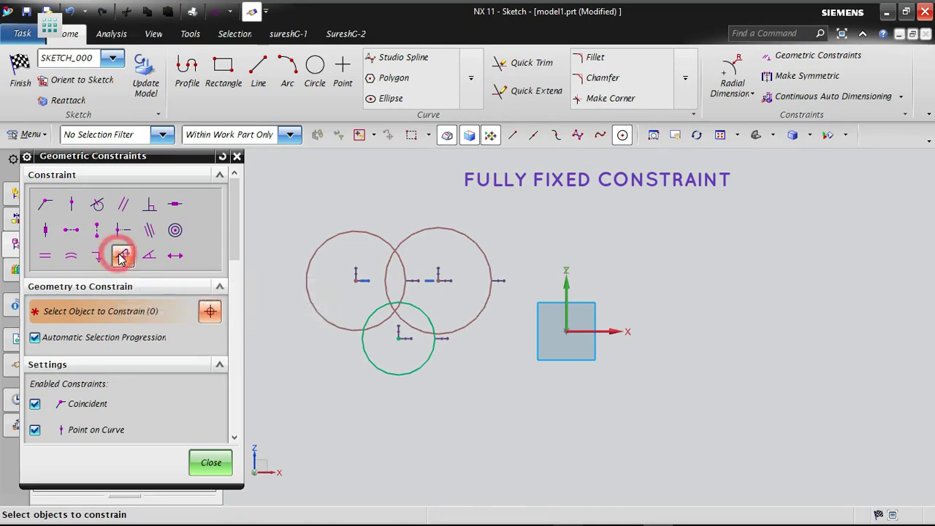
{"action": "left_click_drag", "start_coordinate": [190, 155], "coordinate": [833, 191]}
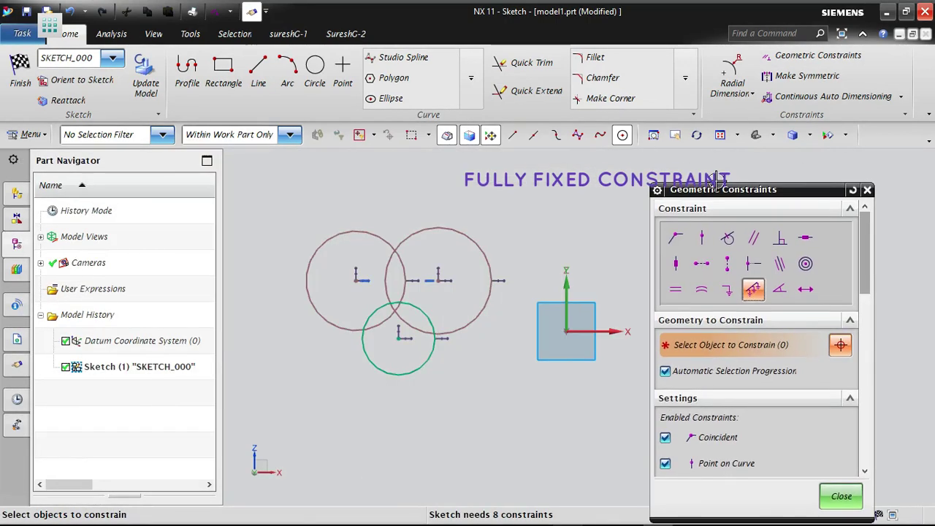
{"action": "left_click", "coordinate": [161, 369]}
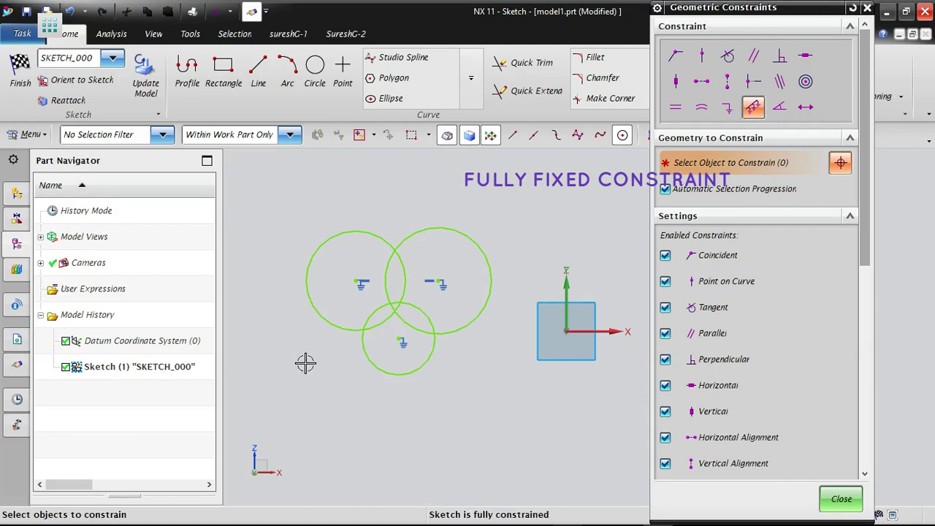
{"action": "left_click", "coordinate": [836, 499]}
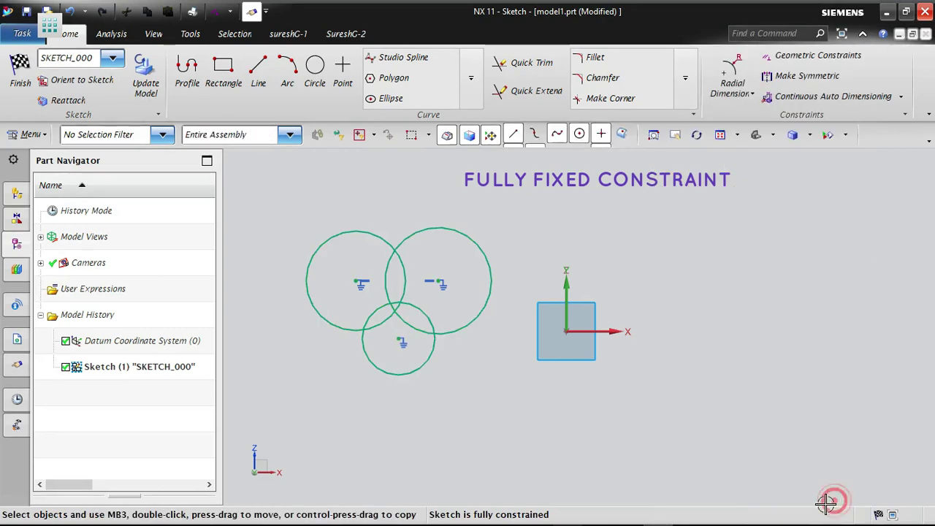
{"action": "key", "text": "ctrl+z"}
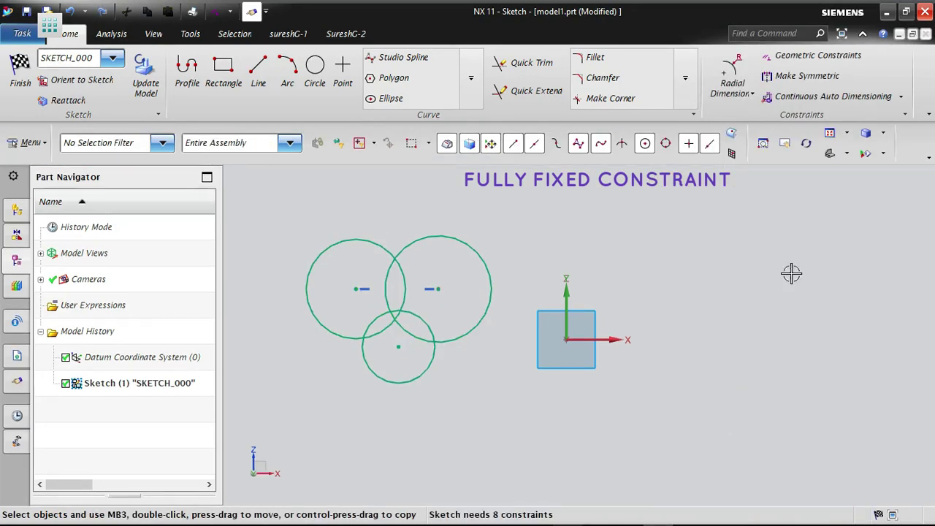
- Apply the Fully Fixed constraint to all three circles at once by choosing SKETCH_000 in the model history
{"action": "left_click", "coordinate": [803, 57]}
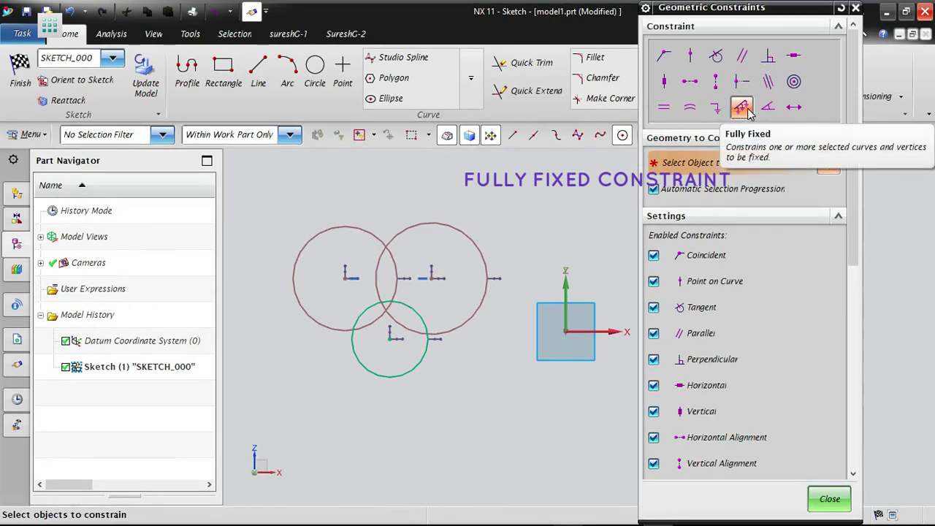
{"action": "left_click", "coordinate": [170, 370]}
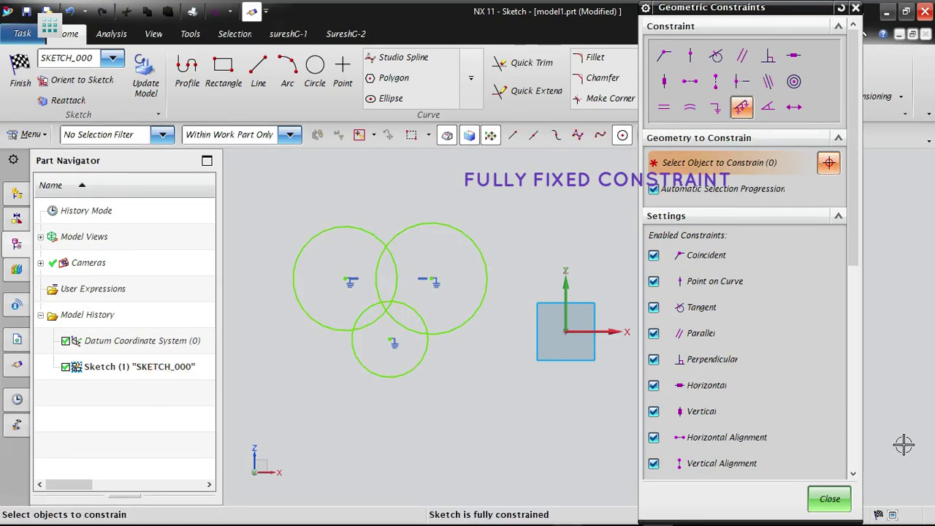
{"action": "left_click", "coordinate": [812, 504]}
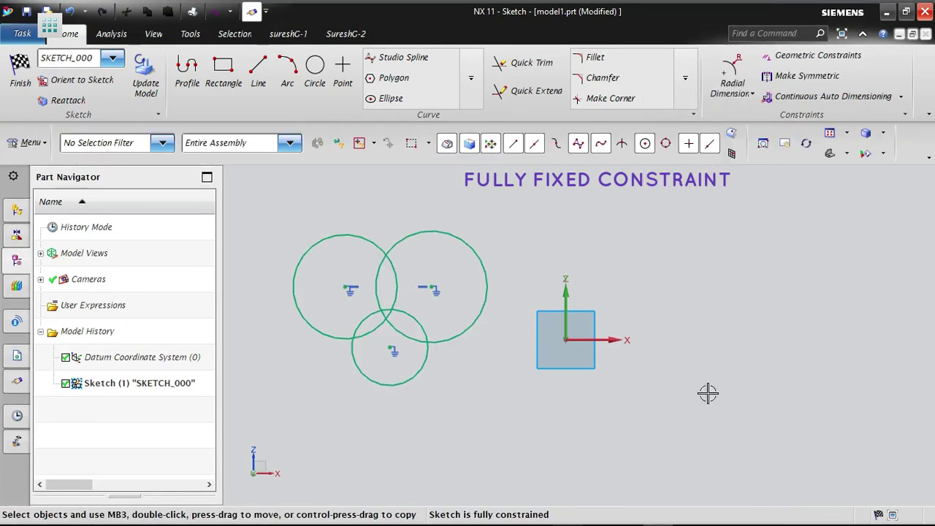
- Widen the Part Navigator to check the constraint status of SKETCH_000, and narrow it again
{"action": "left_click_drag", "start_coordinate": [221, 277], "coordinate": [437, 276]}
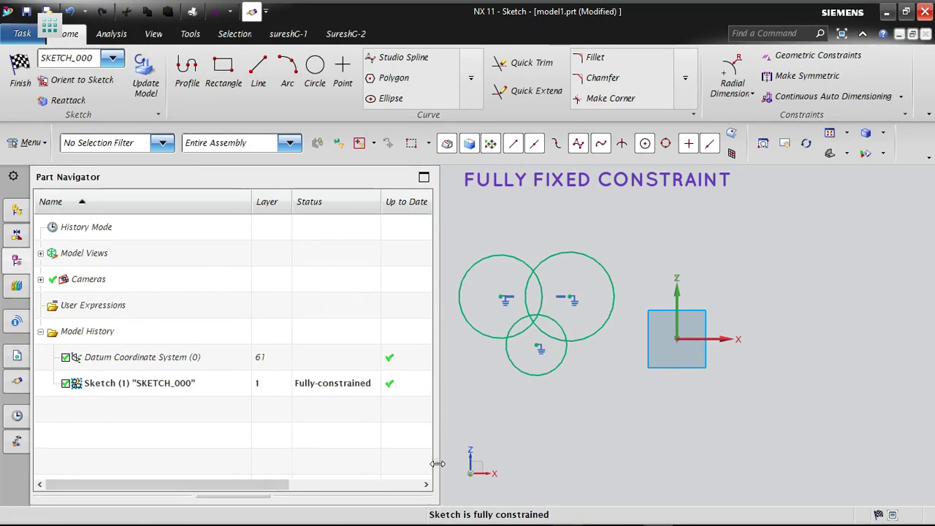
{"action": "left_click_drag", "start_coordinate": [436, 464], "coordinate": [173, 424]}
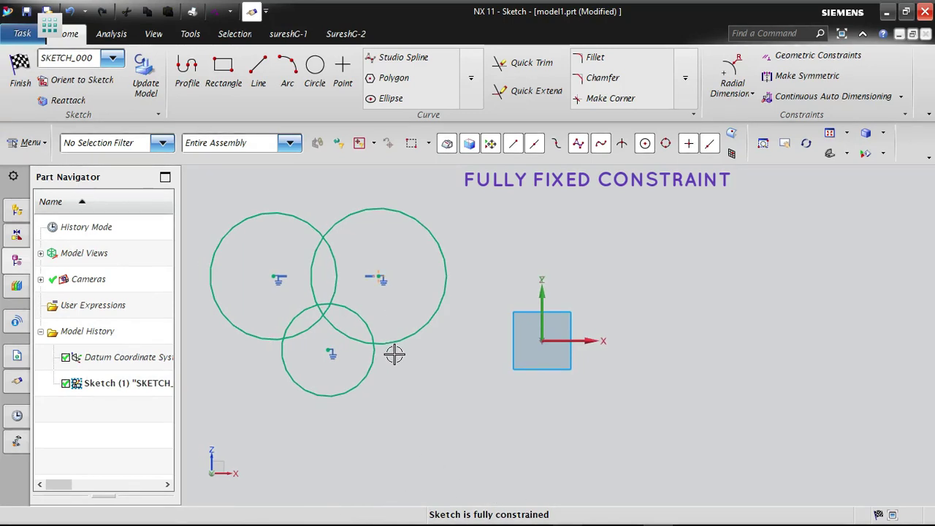
{"action": "left_click", "coordinate": [811, 55]}
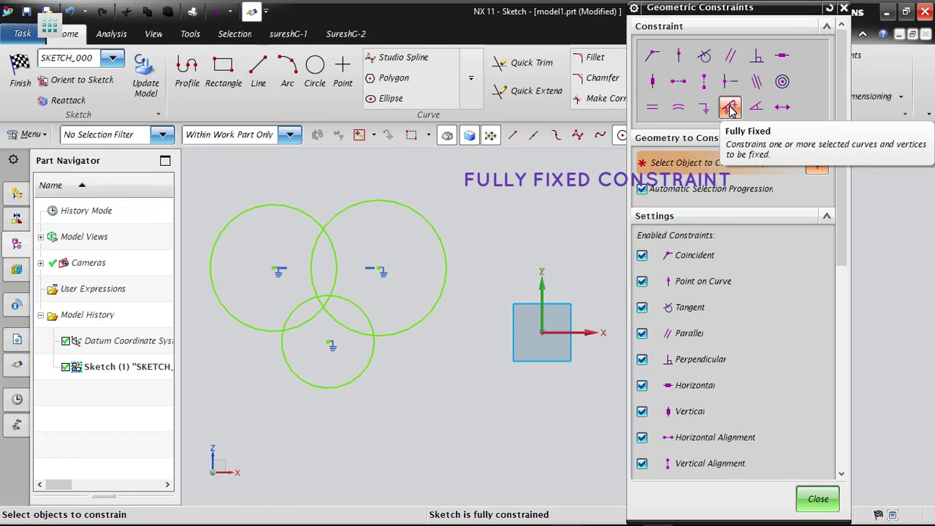
{"action": "left_click", "coordinate": [816, 499]}
- Draw a U-shaped profile of horizontal and vertical lines beyond the origin, its first inner side about 49 mm long, with ends crossing at one corner
{"action": "right_click", "coordinate": [672, 278]}
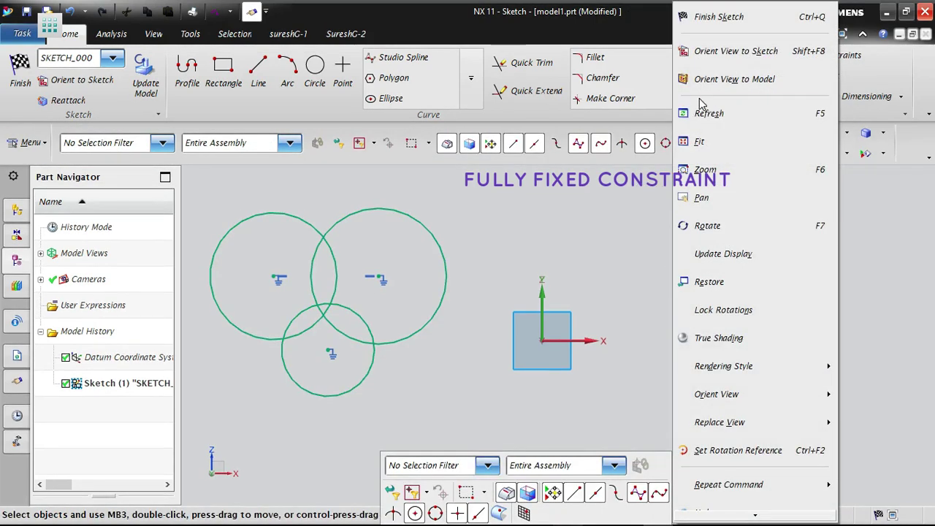
{"action": "left_click", "coordinate": [700, 141]}
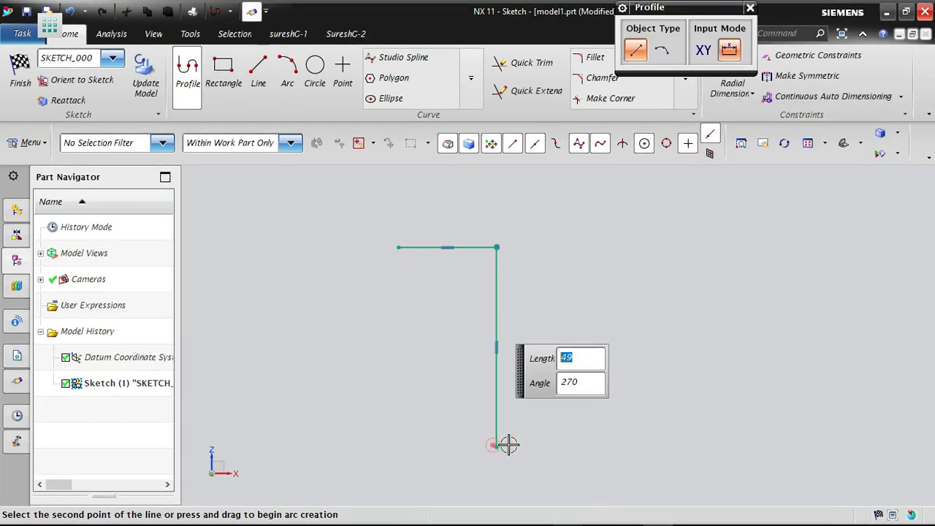
{"action": "left_click", "coordinate": [497, 446]}
{"action": "left_click", "coordinate": [732, 446]}
{"action": "left_click", "coordinate": [732, 236]}
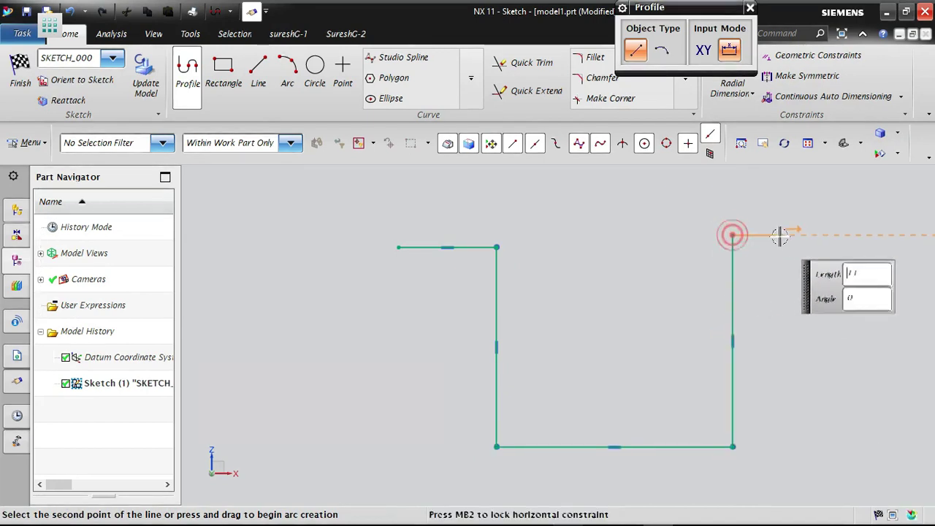
{"action": "left_click", "coordinate": [793, 235]}
{"action": "left_click", "coordinate": [794, 491]}
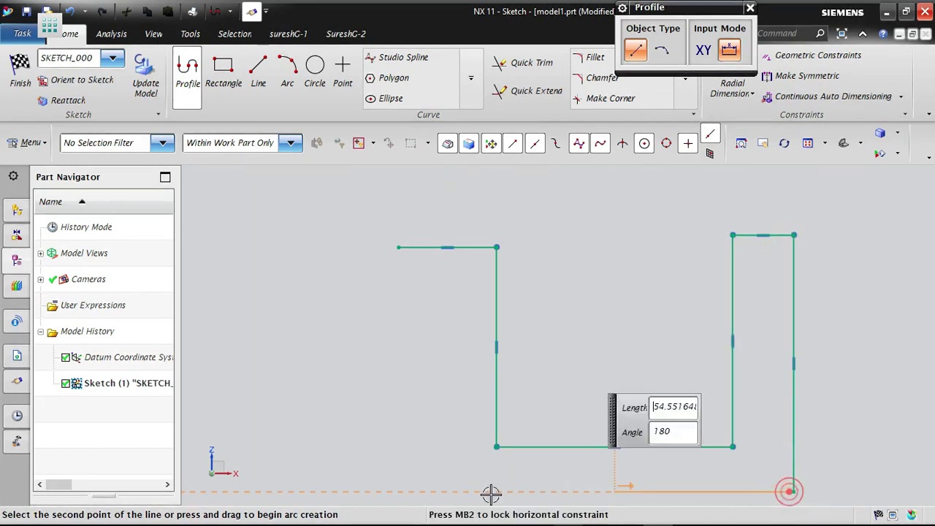
{"action": "left_click", "coordinate": [424, 491]}
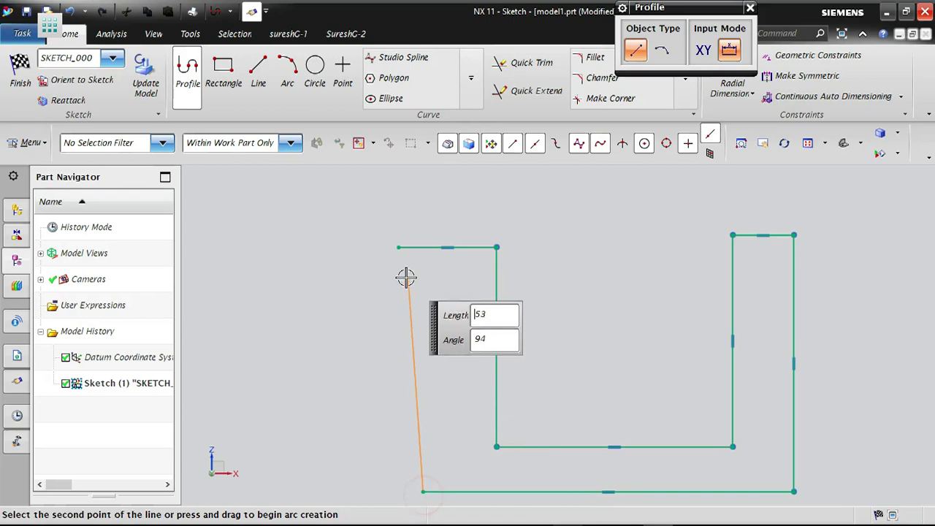
{"action": "left_click", "coordinate": [424, 224]}
{"action": "key", "text": "Escape"}
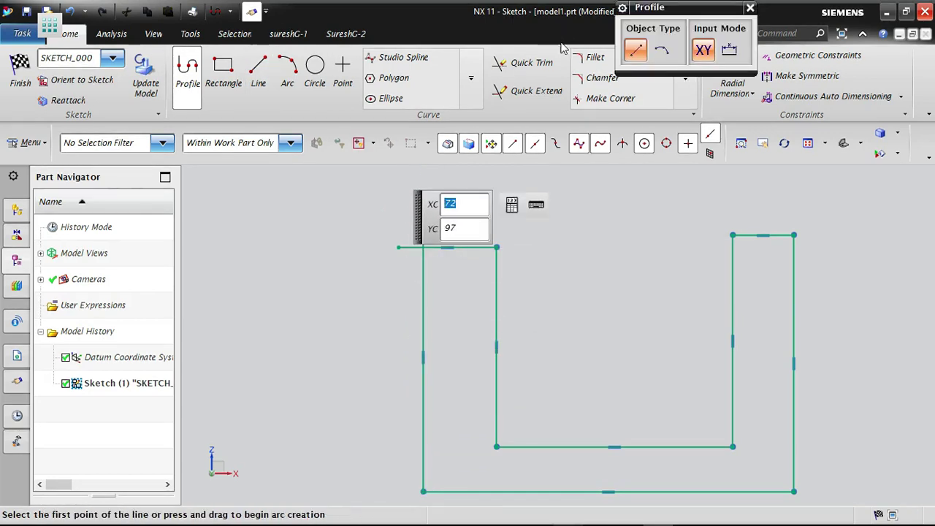
- Trim the two overhanging line ends at the upper-left corner of the U-shaped profile
{"action": "left_click", "coordinate": [539, 71]}
{"action": "left_click", "coordinate": [411, 248]}
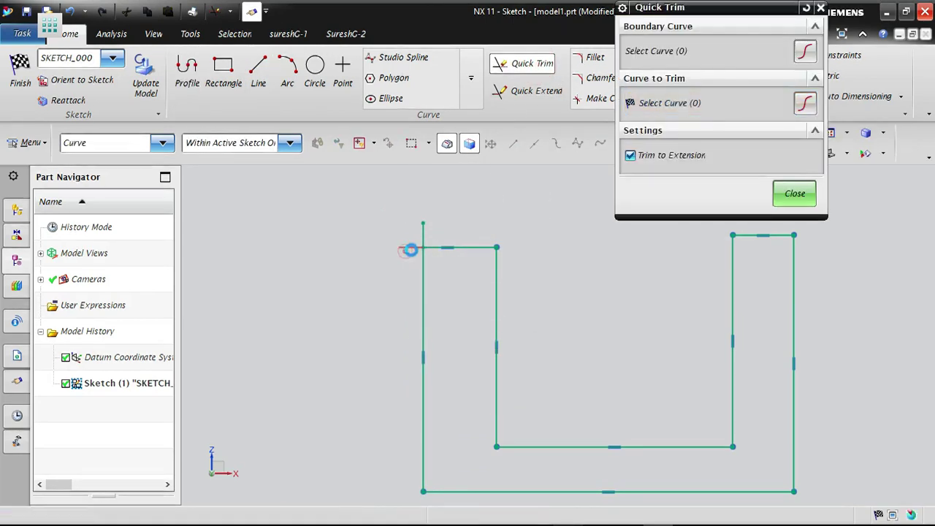
{"action": "left_click", "coordinate": [419, 232]}
{"action": "key", "text": "Escape"}
{"action": "scroll", "coordinate": [306, 206], "scroll_direction": "down", "scroll_amount": 1}
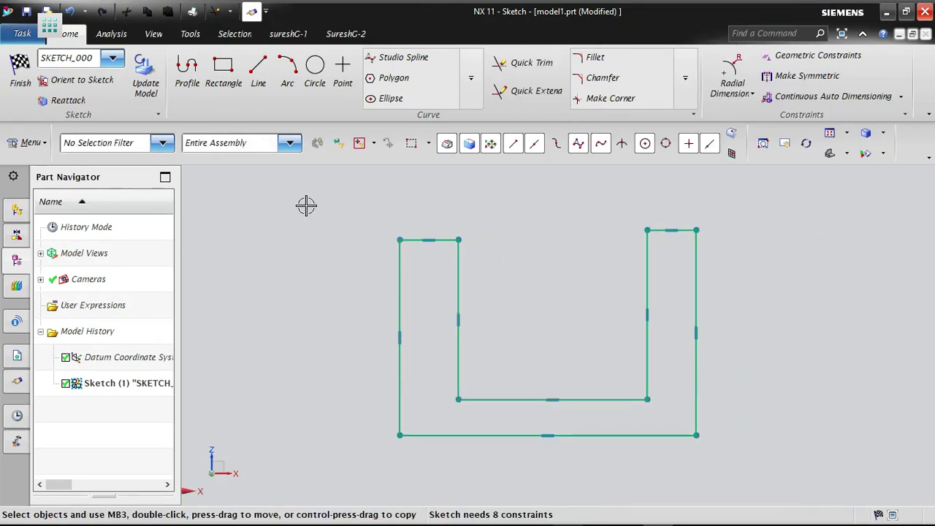
- Raise the top edge of the U profile's right arm and lower the left arm's top edge to different heights
{"action": "scroll", "coordinate": [482, 232], "scroll_direction": "up", "scroll_amount": 1}
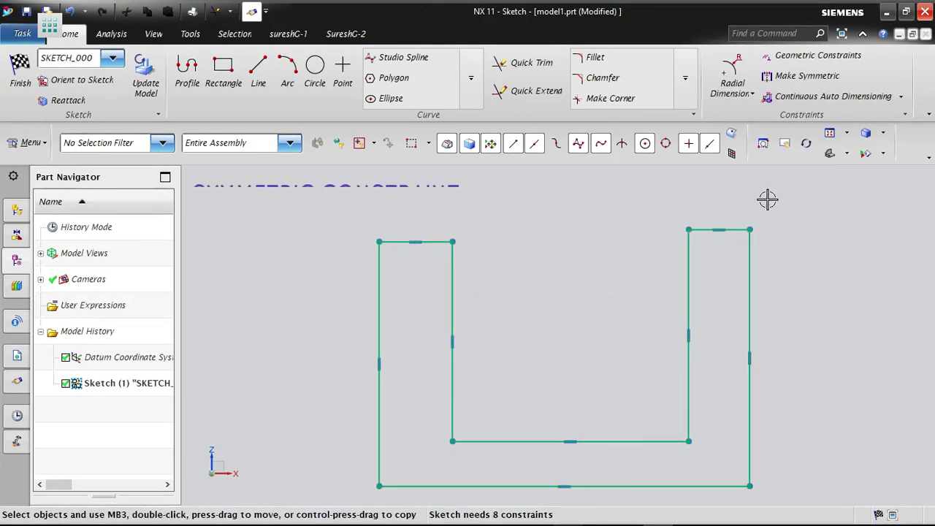
{"action": "mouse_move", "coordinate": [721, 228]}
{"action": "left_mouse_down"}
{"action": "mouse_move", "coordinate": [720, 183]}
{"action": "mouse_move", "coordinate": [719, 211]}
{"action": "left_mouse_up"}
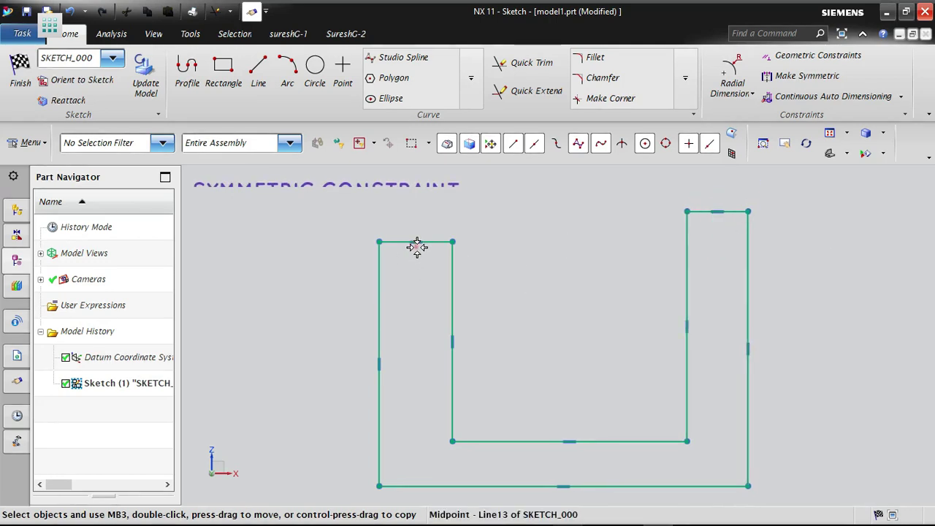
{"action": "left_click_drag", "start_coordinate": [416, 247], "coordinate": [417, 296]}
{"action": "mouse_move", "coordinate": [715, 210]}
{"action": "left_mouse_down"}
{"action": "mouse_move", "coordinate": [710, 253]}
{"action": "mouse_move", "coordinate": [709, 210]}
{"action": "left_mouse_up"}
{"action": "scroll", "coordinate": [555, 278], "scroll_direction": "down", "scroll_amount": 1}
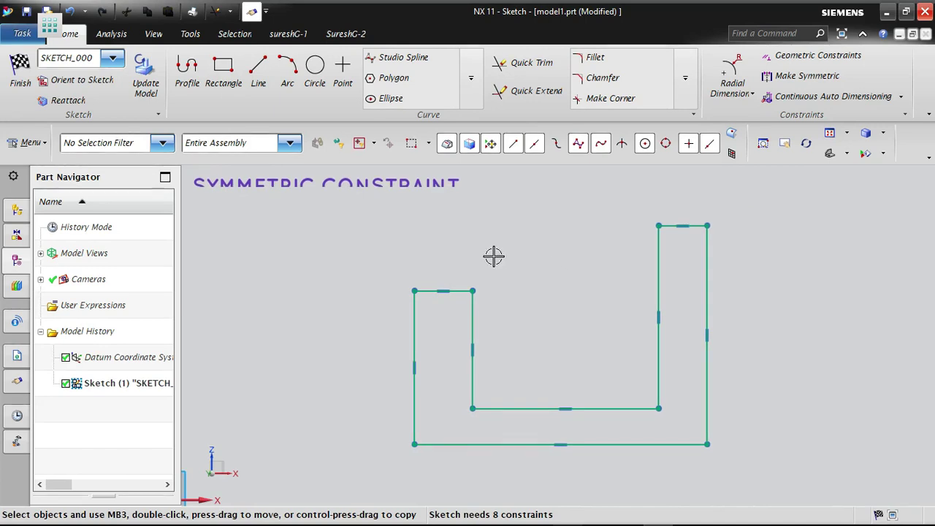
{"action": "scroll", "coordinate": [735, 442], "scroll_direction": "up", "scroll_amount": 1}
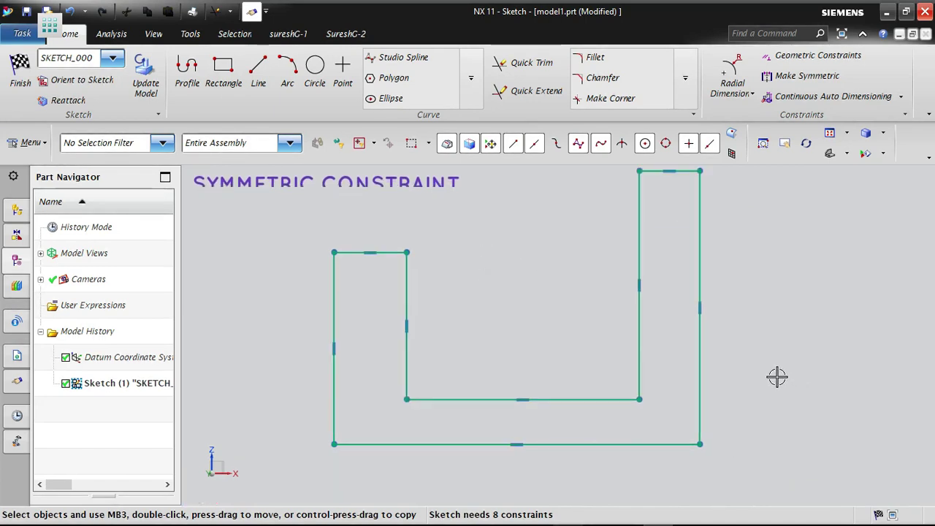
- Apply the Collinear constraint between the top edges of the U profile's left and right arms, and close the constraint settings
{"action": "left_click", "coordinate": [803, 55]}
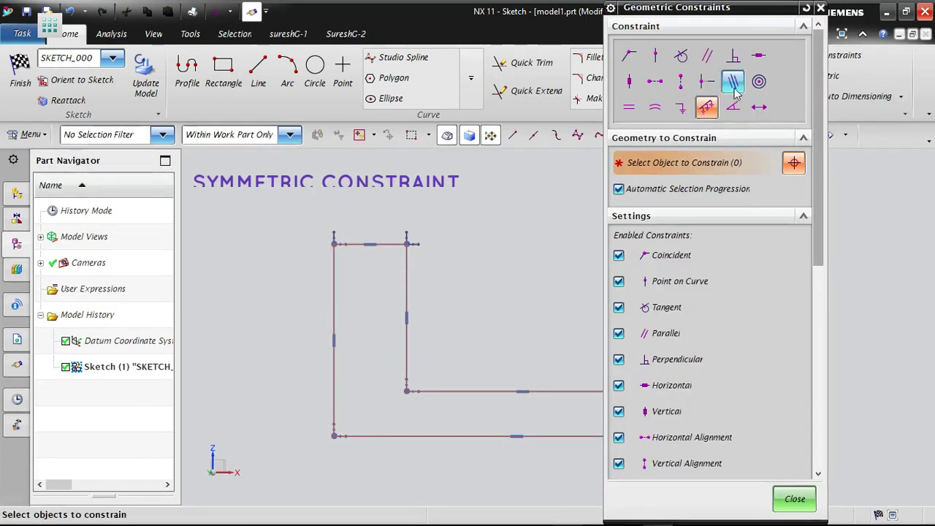
{"action": "left_click", "coordinate": [733, 81]}
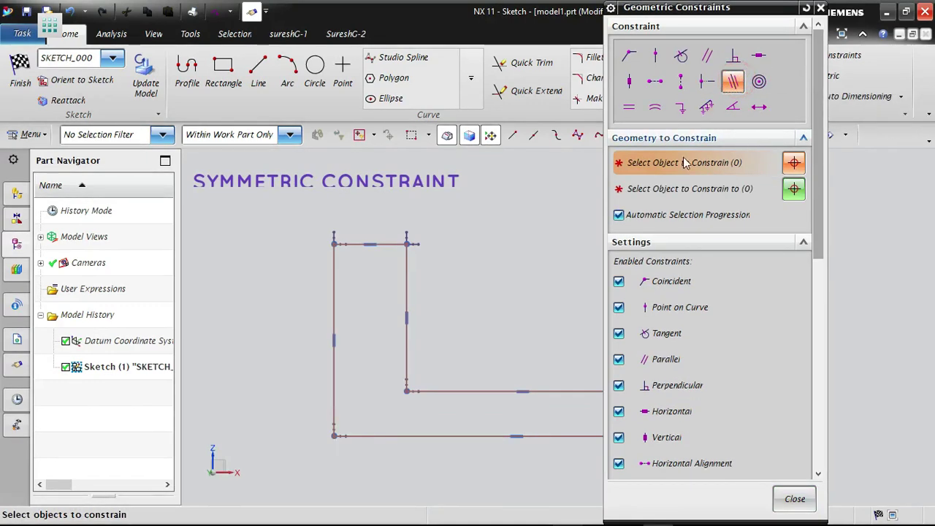
{"action": "left_click_drag", "start_coordinate": [769, 18], "coordinate": [758, 24]}
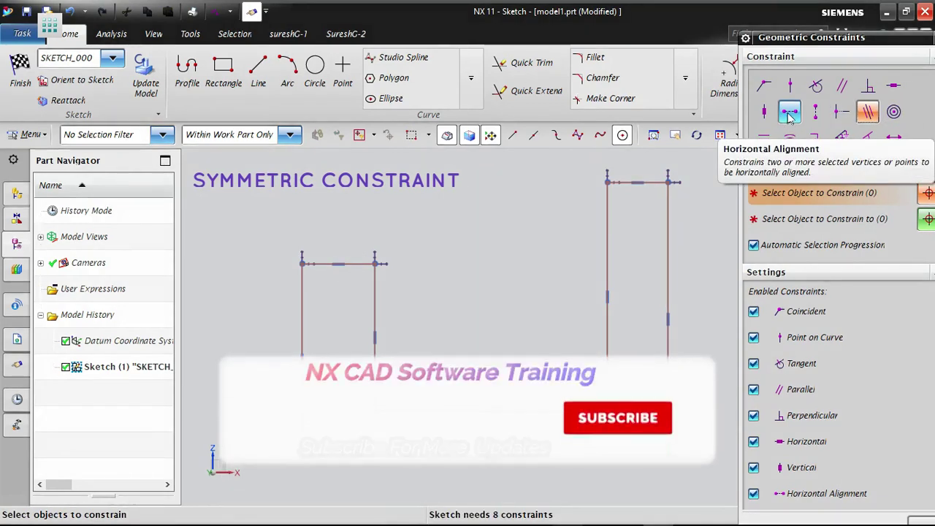
{"action": "left_click", "coordinate": [351, 264]}
{"action": "left_click", "coordinate": [649, 182]}
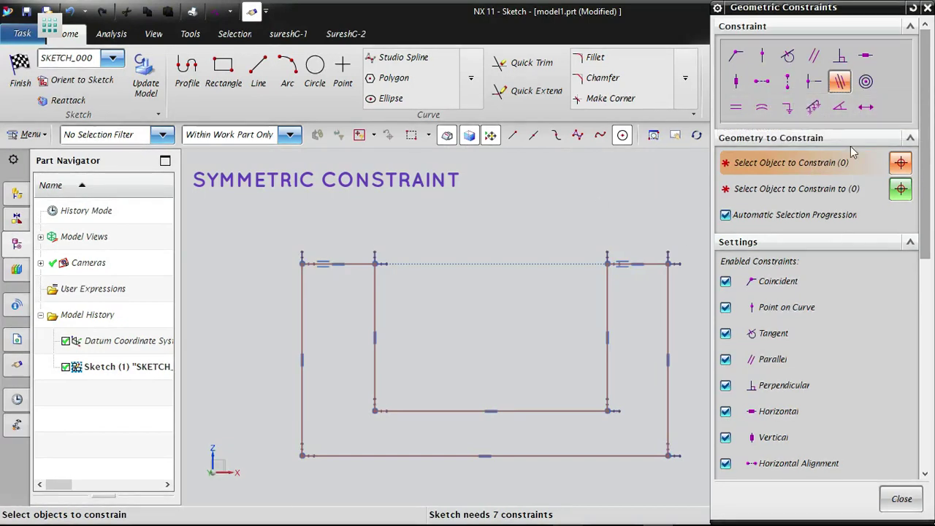
{"action": "scroll", "coordinate": [428, 226], "scroll_direction": "down", "scroll_amount": 2}
{"action": "scroll", "coordinate": [534, 226], "scroll_direction": "up", "scroll_amount": 1}
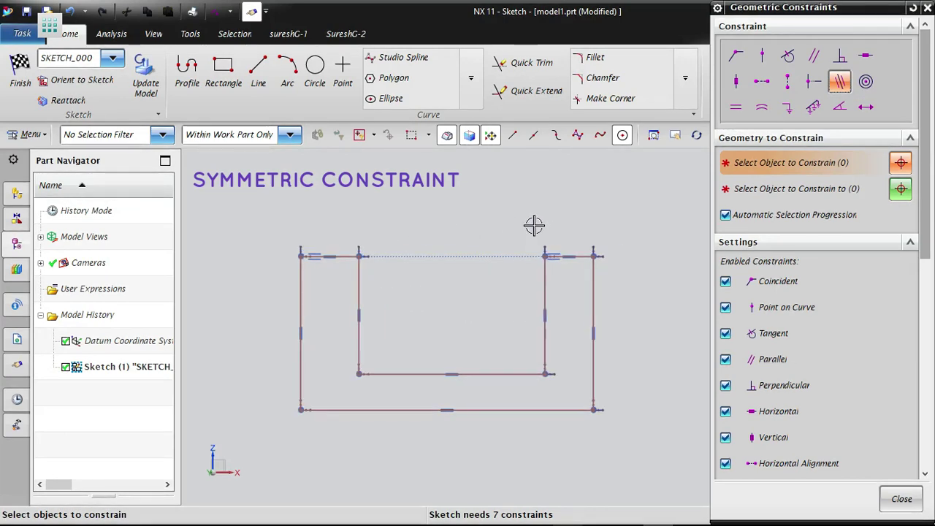
{"action": "middle_click", "coordinate": [526, 208]}
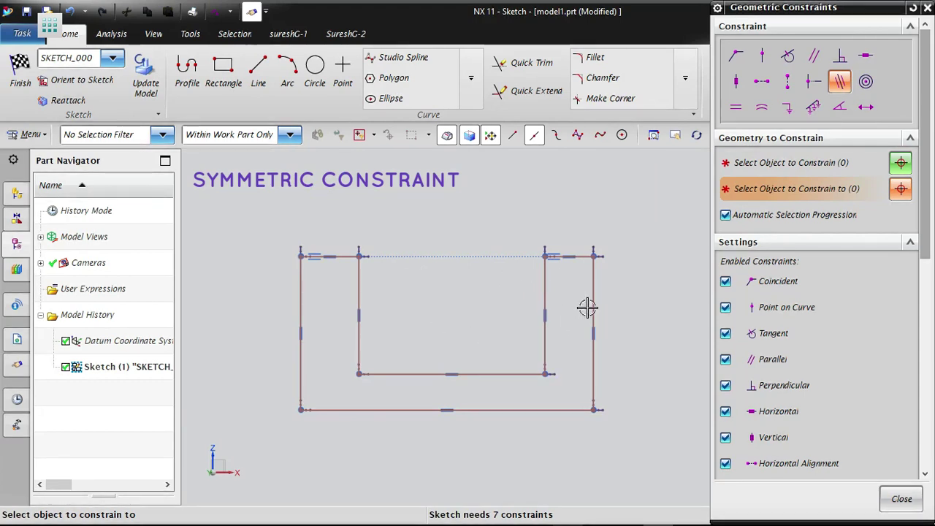
{"action": "scroll", "coordinate": [614, 290], "scroll_direction": "down", "scroll_amount": 2}
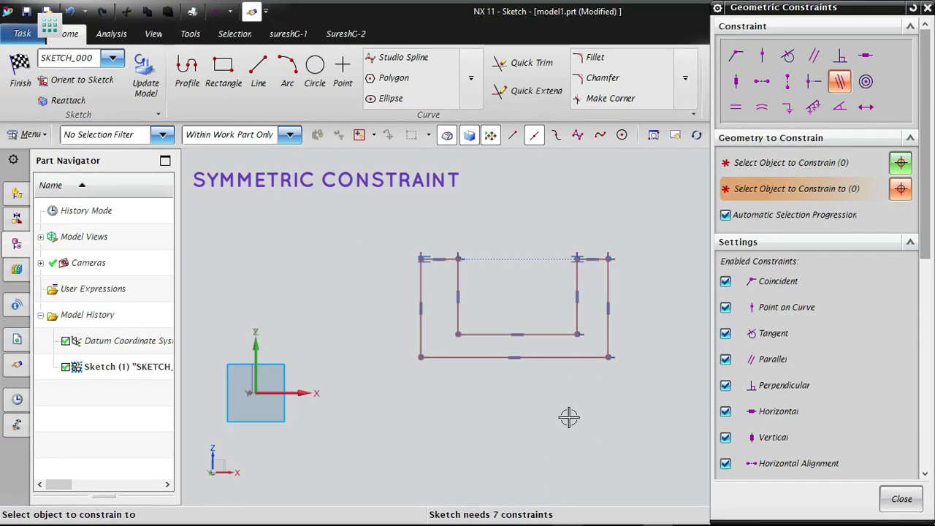
{"action": "scroll", "coordinate": [569, 417], "scroll_direction": "down", "scroll_amount": 4}
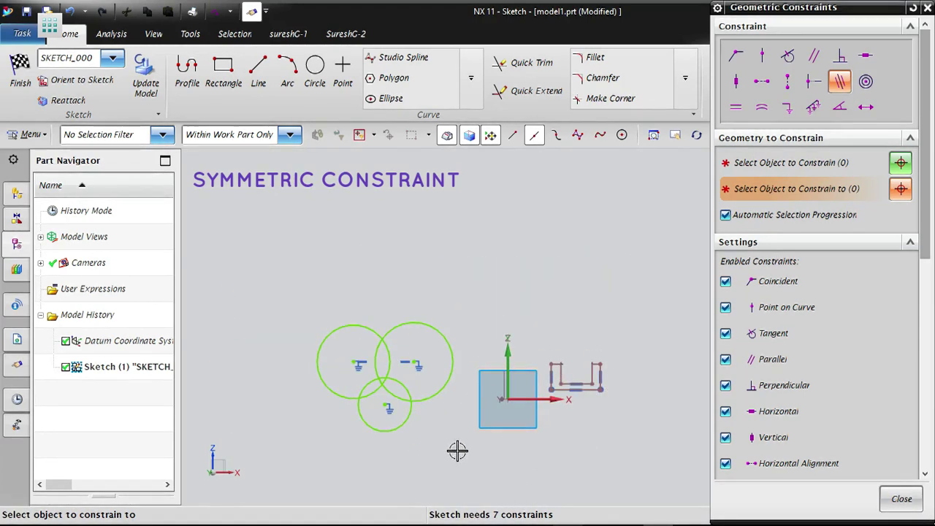
{"action": "left_click", "coordinate": [885, 498]}
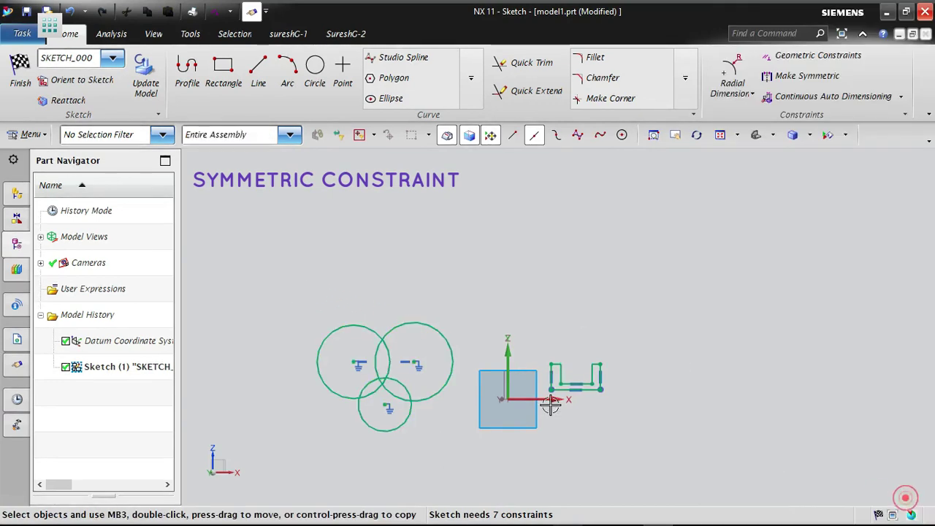
- Delete the three circles from the sketch
{"action": "mouse_move", "coordinate": [319, 291]}
{"action": "left_mouse_down"}
{"action": "mouse_move", "coordinate": [501, 472]}
{"action": "mouse_move", "coordinate": [465, 476]}
{"action": "left_mouse_up"}
{"action": "key", "text": "Delete"}
{"action": "right_click", "coordinate": [650, 282]}
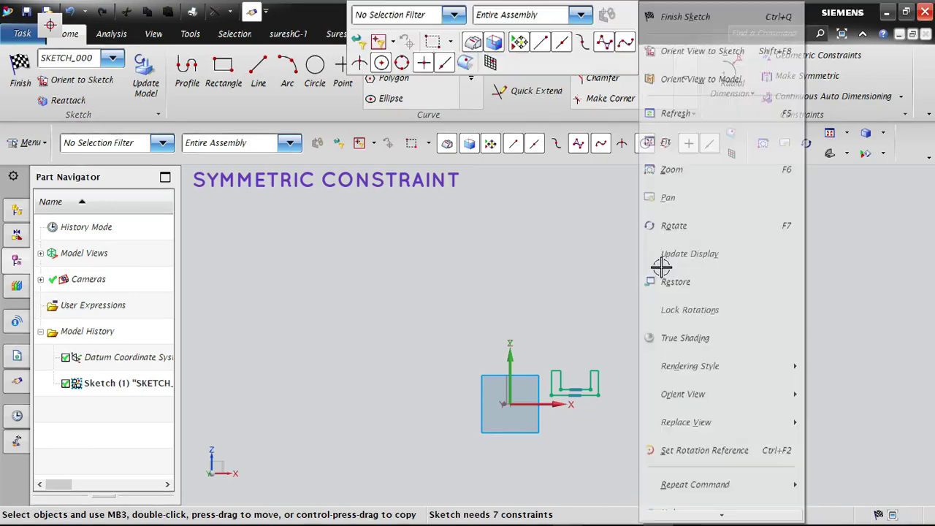
{"action": "left_click", "coordinate": [672, 146]}
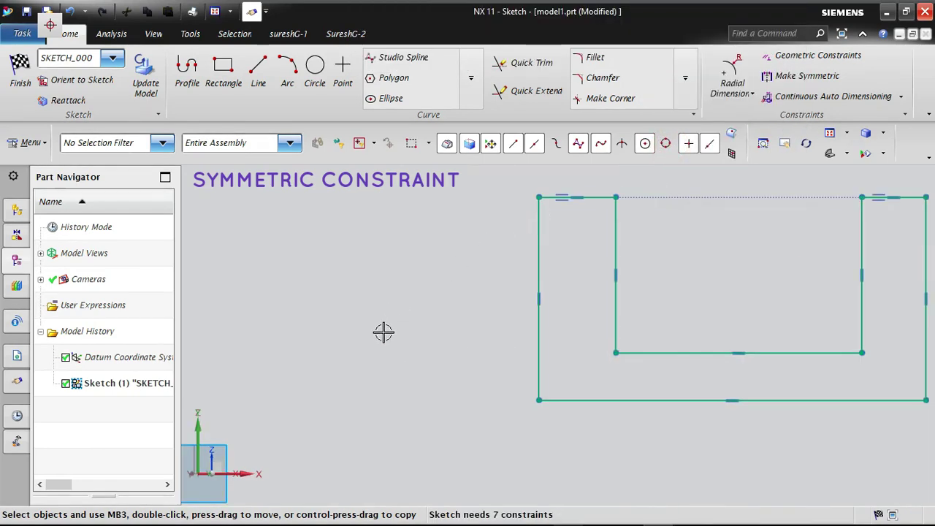
- Apply the Collinear constraint between the U profile's outer bottom edge and the X axis, and close the constraint settings
{"action": "scroll", "coordinate": [384, 332], "scroll_direction": "down", "scroll_amount": 2}
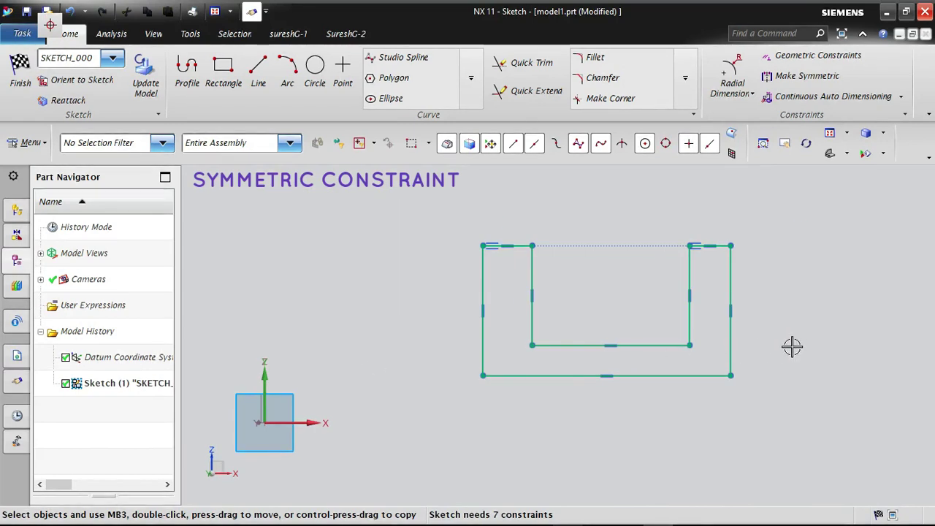
{"action": "left_click", "coordinate": [804, 56]}
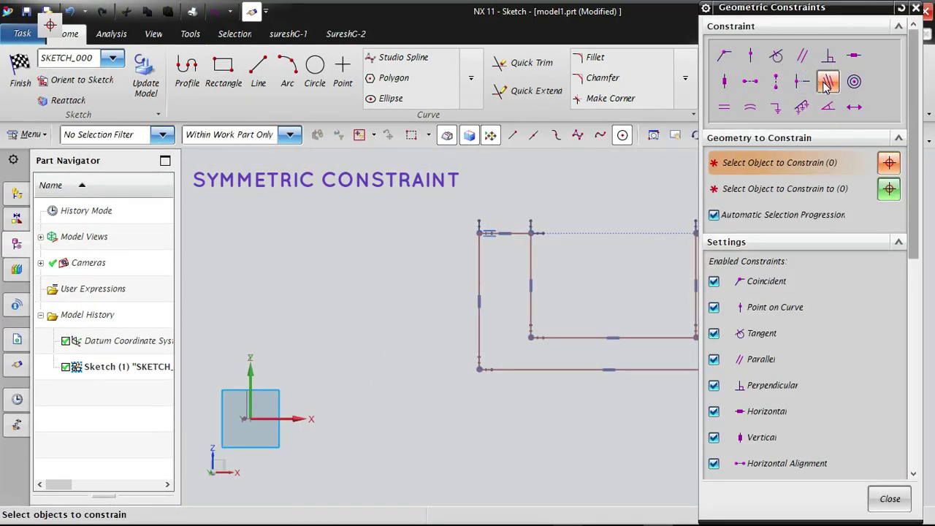
{"action": "left_click", "coordinate": [827, 83]}
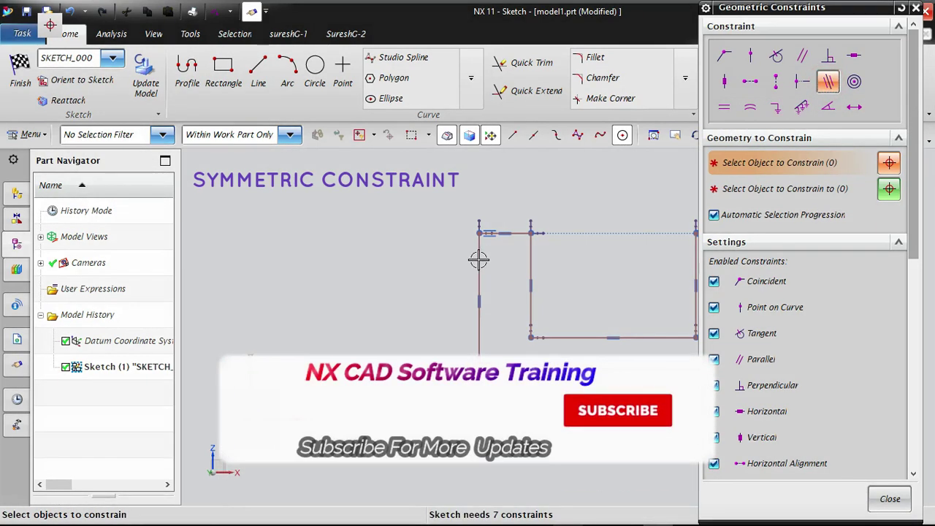
{"action": "scroll", "coordinate": [327, 269], "scroll_direction": "down", "scroll_amount": 3}
{"action": "scroll", "coordinate": [399, 290], "scroll_direction": "up", "scroll_amount": 2}
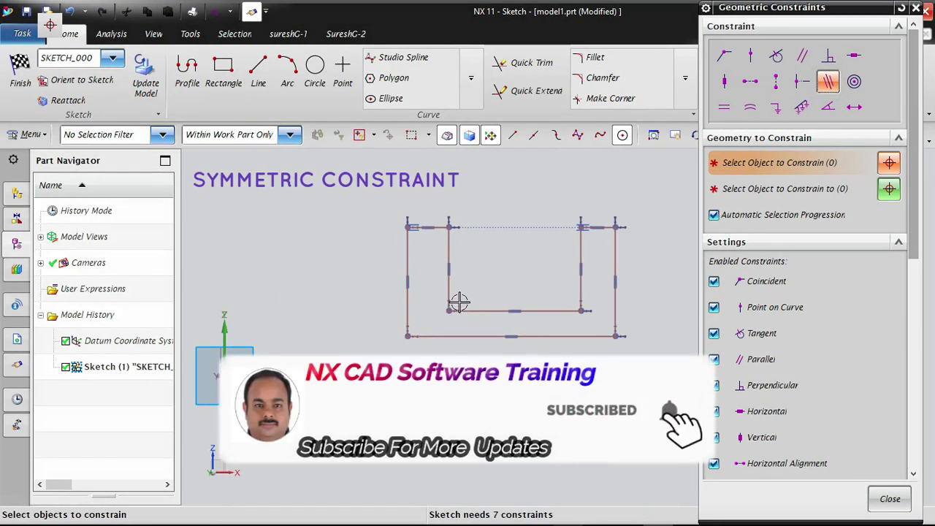
{"action": "left_click", "coordinate": [574, 335]}
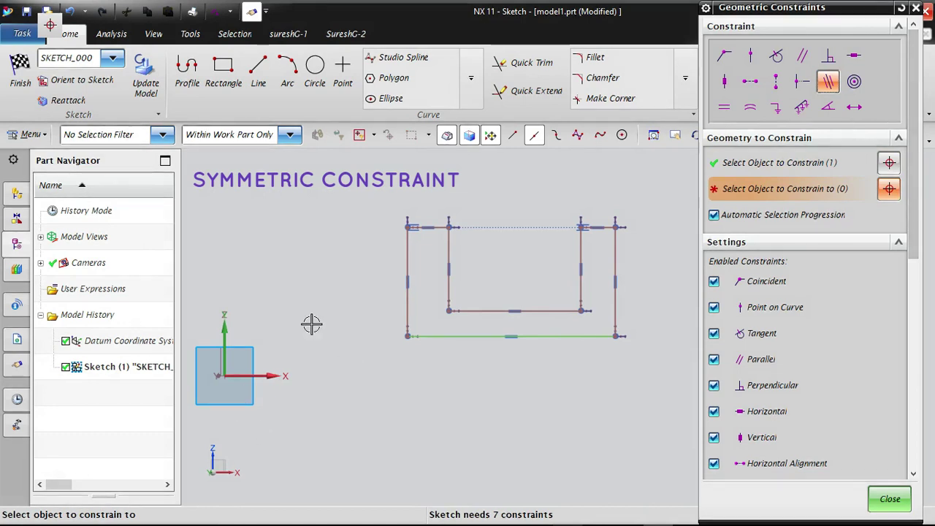
{"action": "left_click", "coordinate": [267, 376]}
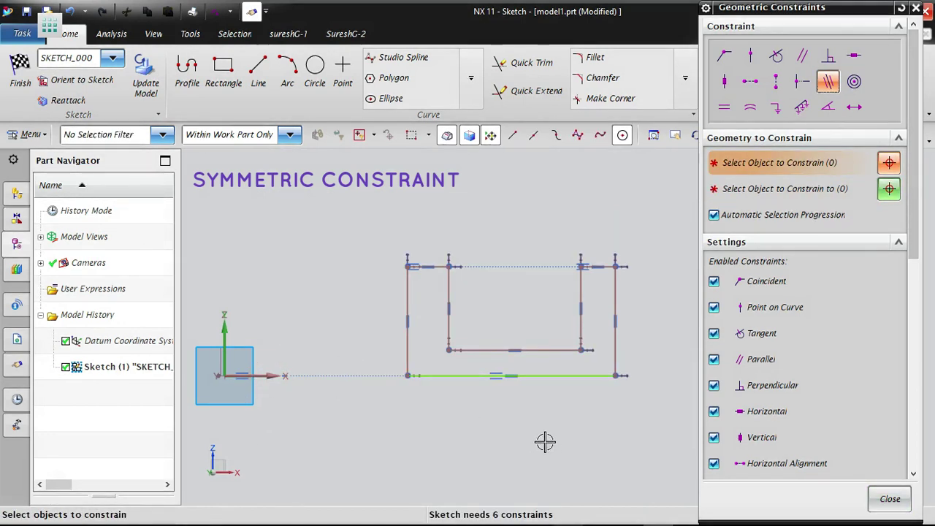
{"action": "left_click", "coordinate": [890, 499]}
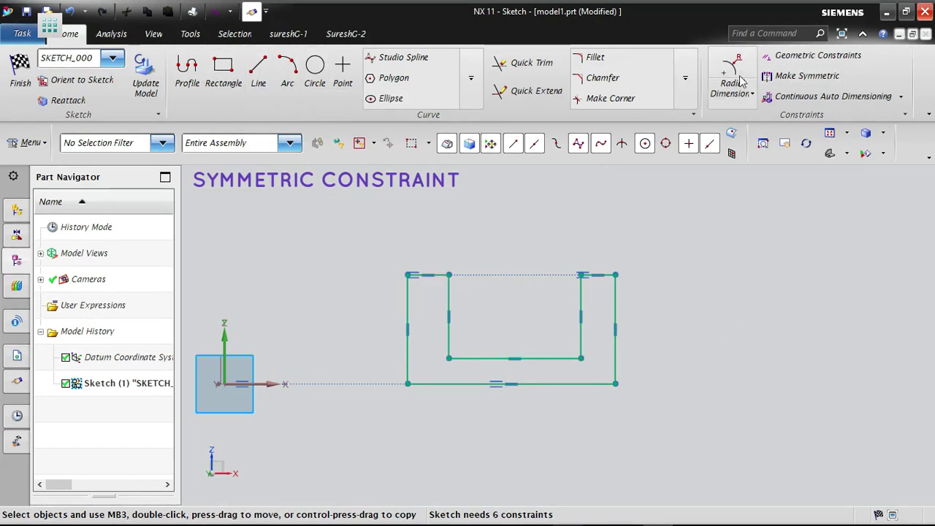
- Add a linear dimension between the U profile's two inner vertical sides, placed above the profile
{"action": "left_click", "coordinate": [752, 95]}
{"action": "left_click", "coordinate": [764, 154]}
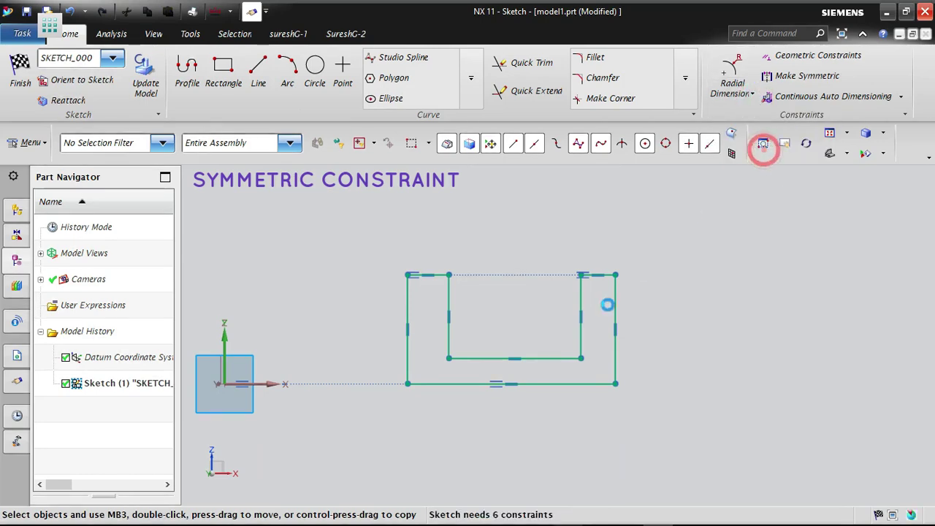
{"action": "left_click", "coordinate": [451, 293]}
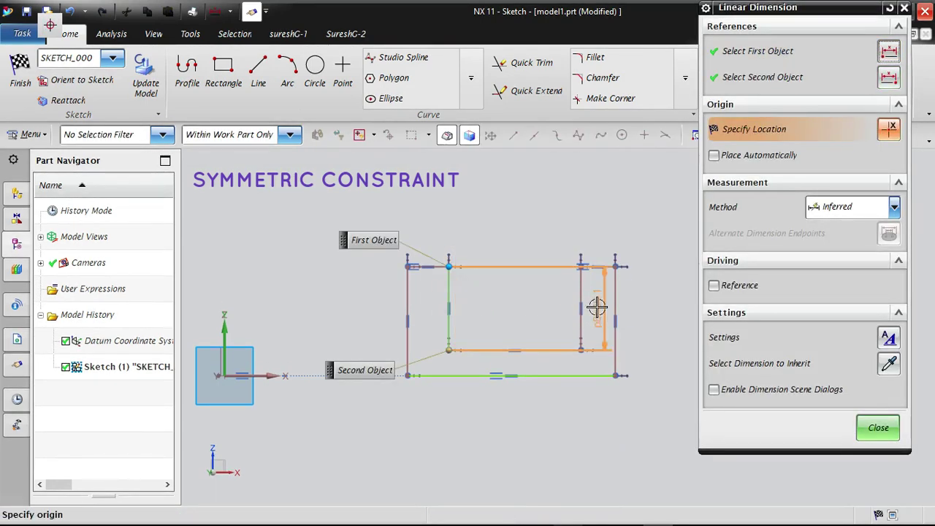
{"action": "left_click", "coordinate": [585, 289]}
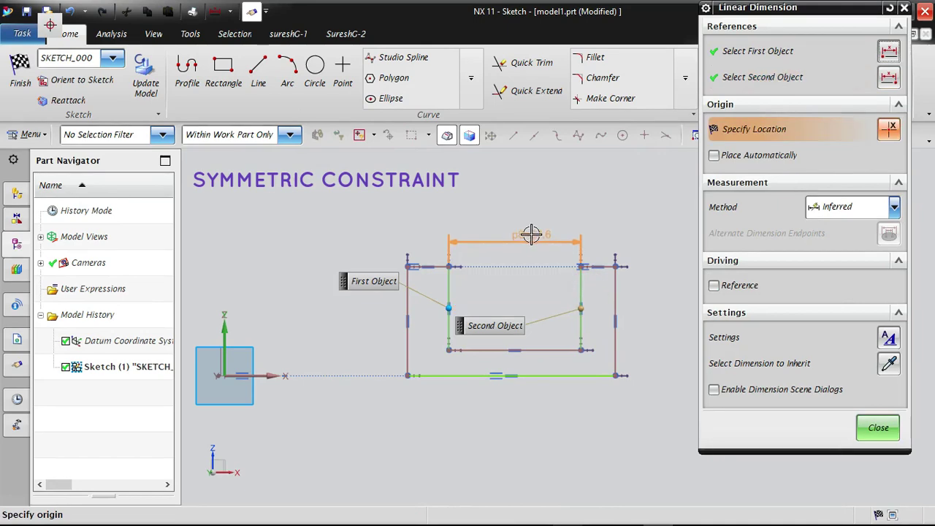
{"action": "left_click", "coordinate": [524, 231]}
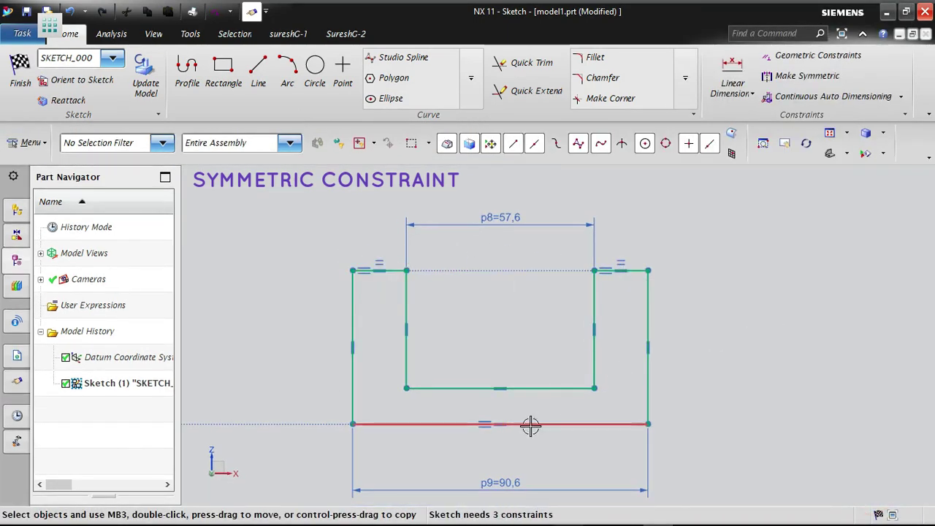
- Dimension the U profile's bottom thickness between its inner and outer bottom edges and set it to 10 mm
{"action": "left_click", "coordinate": [733, 77]}
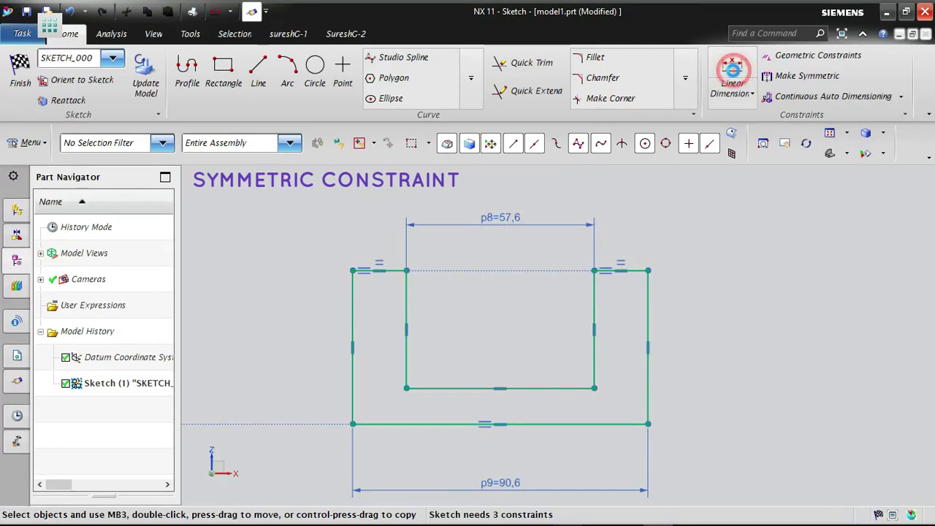
{"action": "left_click", "coordinate": [554, 381]}
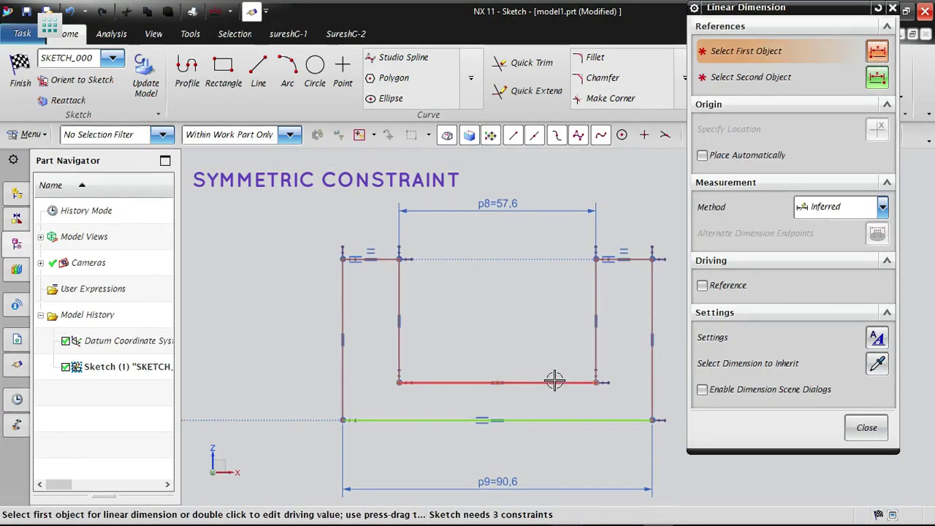
{"action": "left_click", "coordinate": [552, 420]}
{"action": "scroll", "coordinate": [548, 438], "scroll_direction": "down", "scroll_amount": 3}
{"action": "left_click", "coordinate": [587, 336]}
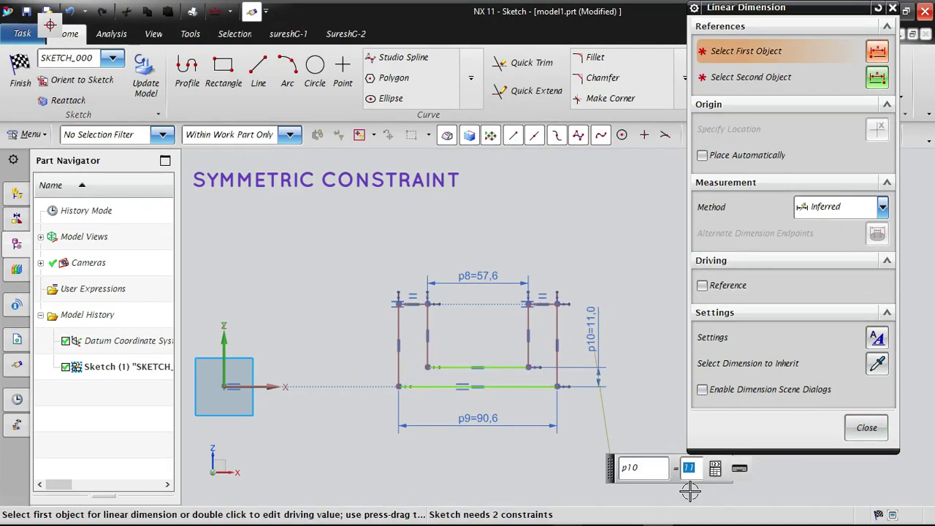
{"action": "key", "text": "Return"}
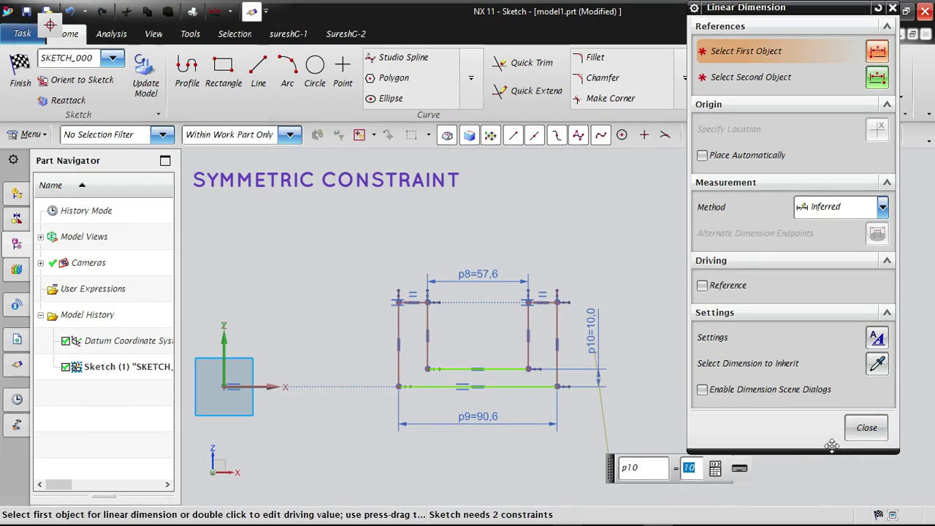
{"action": "left_click", "coordinate": [866, 428]}
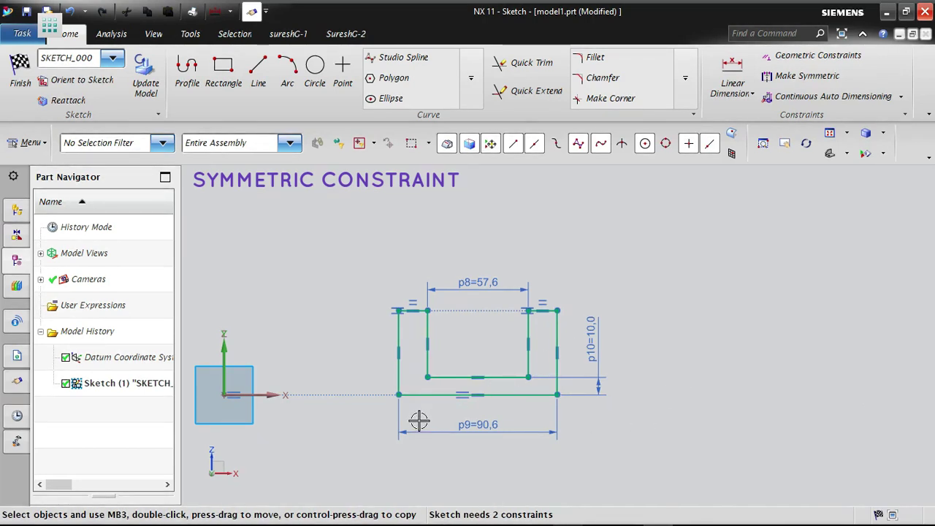
- Shift the U profile along the X axis and pull its arms up to a greater height
{"action": "scroll", "coordinate": [417, 420], "scroll_direction": "up", "scroll_amount": 2}
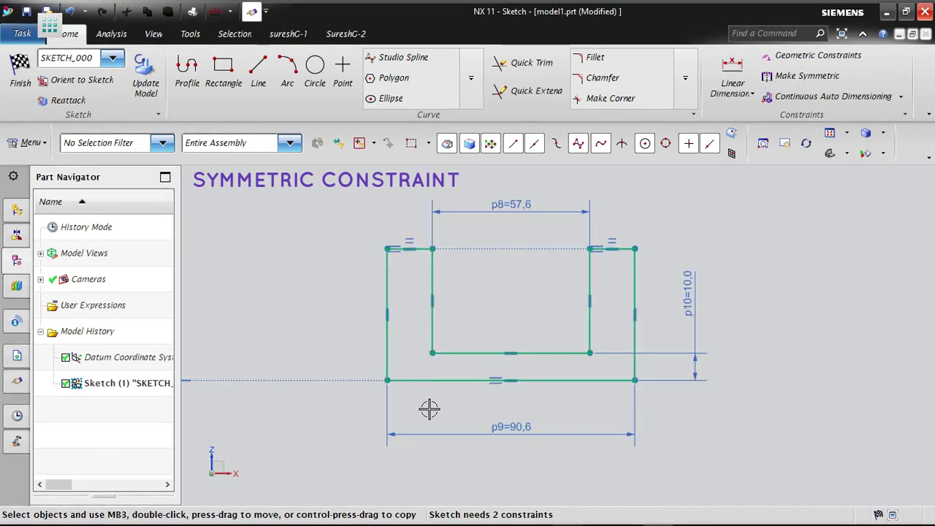
{"action": "left_click", "coordinate": [587, 351]}
{"action": "left_click_drag", "start_coordinate": [586, 351], "coordinate": [584, 292]}
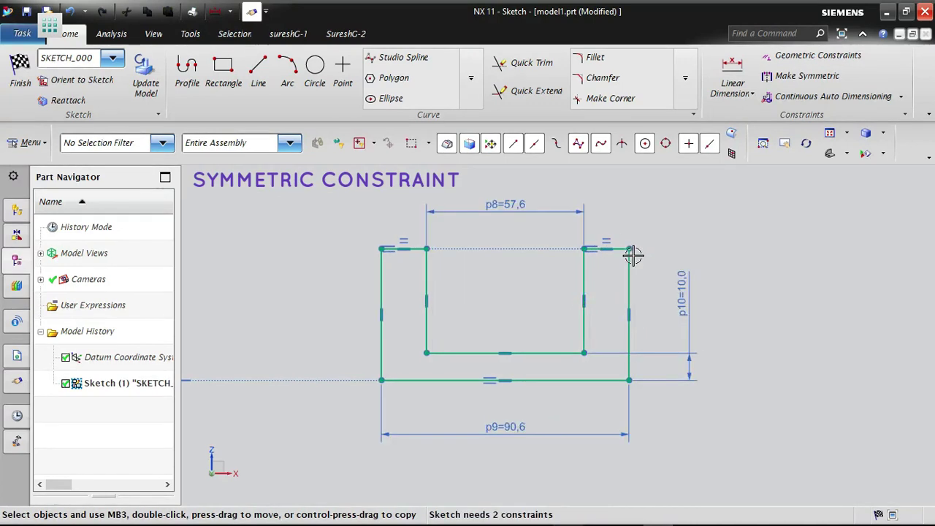
{"action": "mouse_move", "coordinate": [632, 251]}
{"action": "left_mouse_down"}
{"action": "mouse_move", "coordinate": [744, 238]}
{"action": "mouse_move", "coordinate": [724, 173]}
{"action": "mouse_move", "coordinate": [709, 188]}
{"action": "mouse_move", "coordinate": [699, 258]}
{"action": "mouse_move", "coordinate": [683, 196]}
{"action": "mouse_move", "coordinate": [658, 195]}
{"action": "left_mouse_up"}
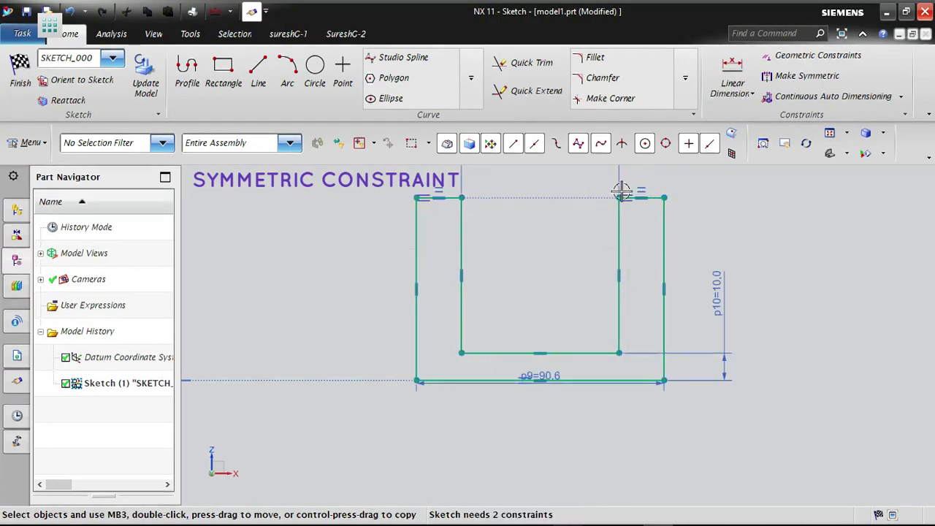
- Dimension the U profile's overall height from its outer bottom edge to the right arm's top edge
{"action": "scroll", "coordinate": [497, 431], "scroll_direction": "down", "scroll_amount": 1}
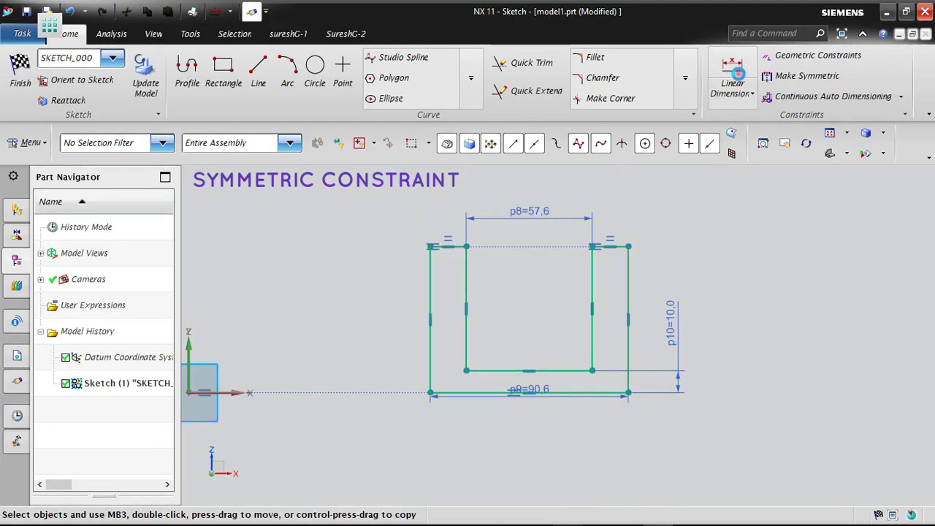
{"action": "left_click", "coordinate": [732, 68]}
{"action": "left_click", "coordinate": [608, 238]}
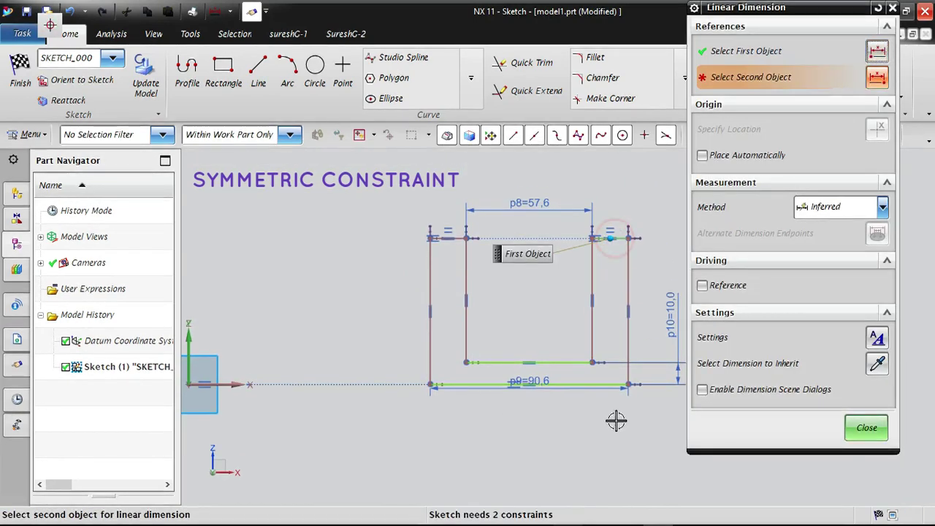
{"action": "left_click", "coordinate": [597, 385]}
{"action": "scroll", "coordinate": [598, 385], "scroll_direction": "down", "scroll_amount": 2}
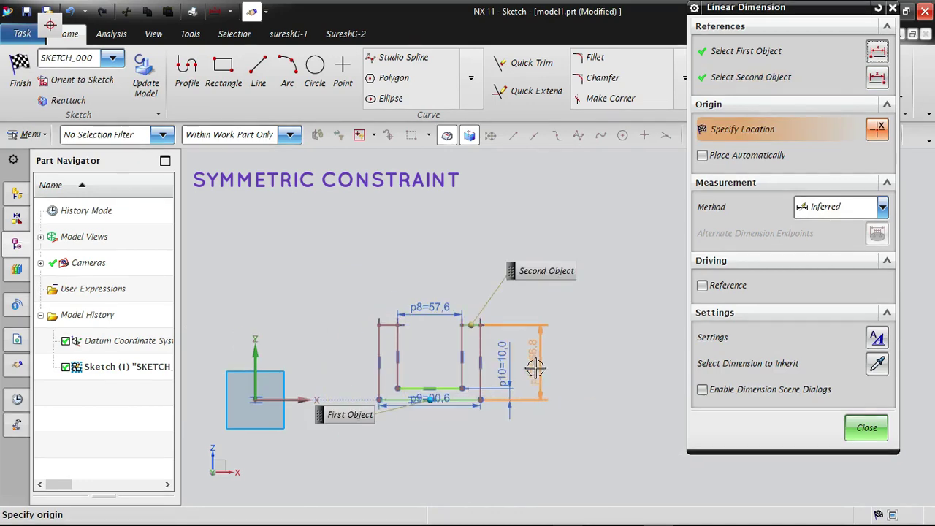
{"action": "left_click", "coordinate": [549, 358]}
{"action": "left_click", "coordinate": [868, 427]}
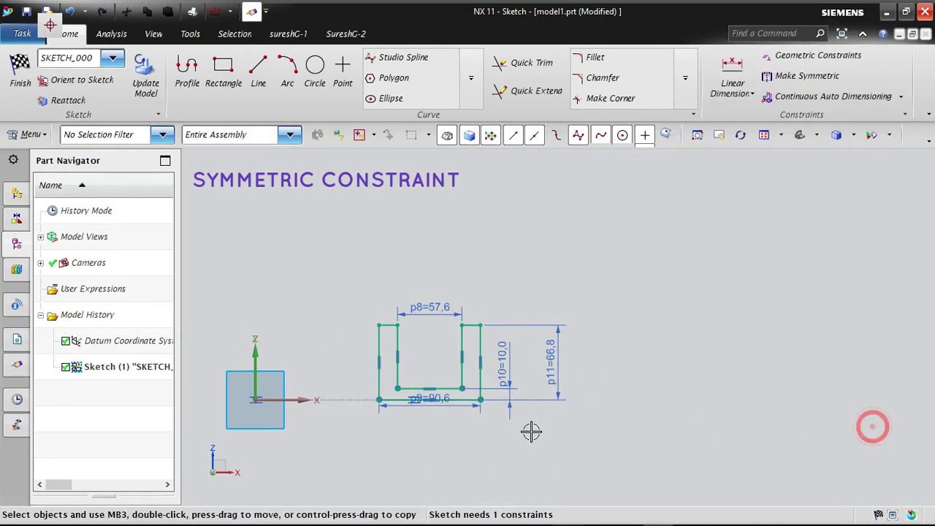
- Move the overall width dimension farther below the U profile and the inner width dimension higher above it
{"action": "left_click_drag", "start_coordinate": [436, 415], "coordinate": [441, 433]}
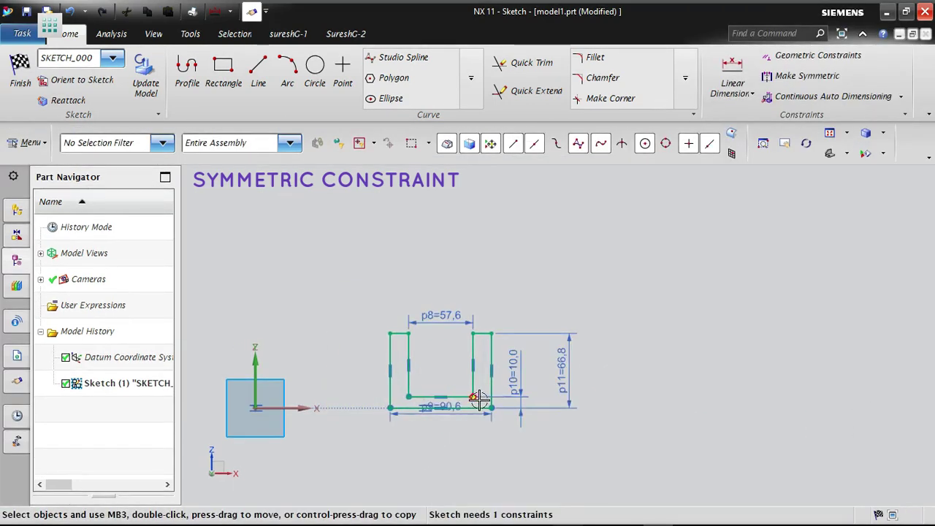
{"action": "scroll", "coordinate": [422, 449], "scroll_direction": "up", "scroll_amount": 2}
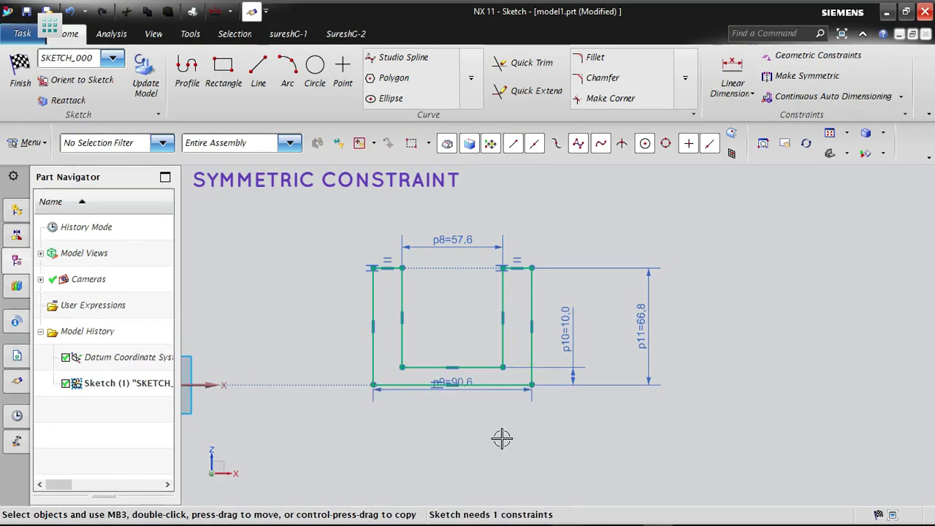
{"action": "left_click_drag", "start_coordinate": [493, 395], "coordinate": [501, 417]}
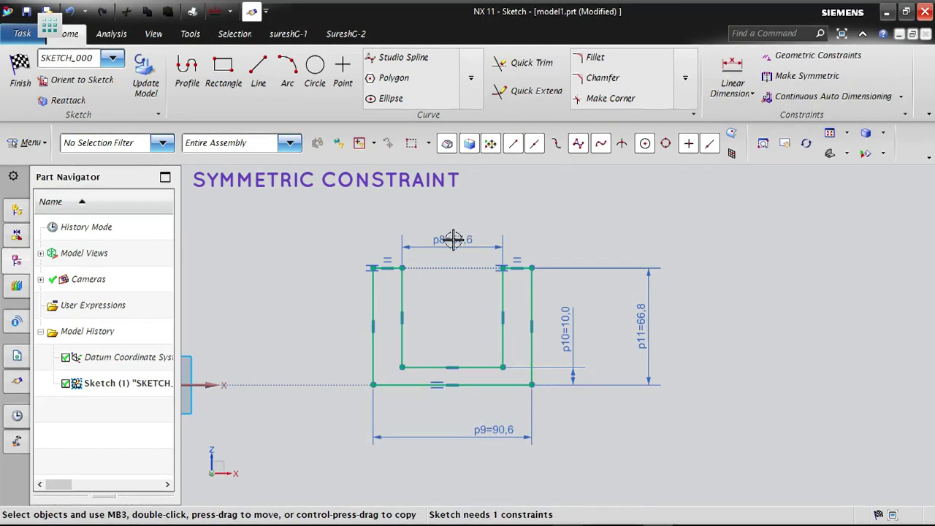
{"action": "left_click_drag", "start_coordinate": [445, 240], "coordinate": [444, 219]}
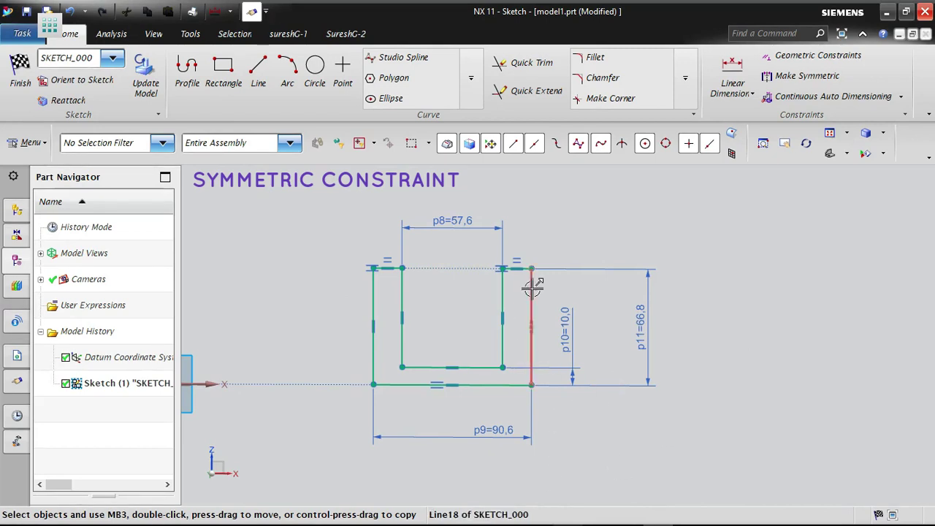
- Slide the U profile farther from the origin and try making its inner vertical sides symmetric about the sketch's vertical axis
{"action": "mouse_move", "coordinate": [531, 288]}
{"action": "left_mouse_down"}
{"action": "mouse_move", "coordinate": [869, 284]}
{"action": "mouse_move", "coordinate": [562, 299]}
{"action": "mouse_move", "coordinate": [815, 291]}
{"action": "left_mouse_up"}
{"action": "scroll", "coordinate": [815, 291], "scroll_direction": "down", "scroll_amount": 1}
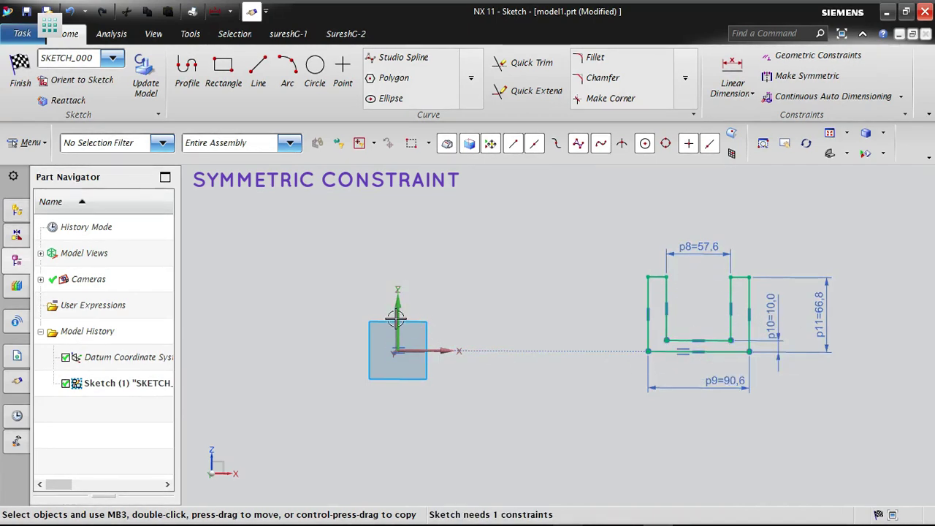
{"action": "left_click", "coordinate": [800, 75]}
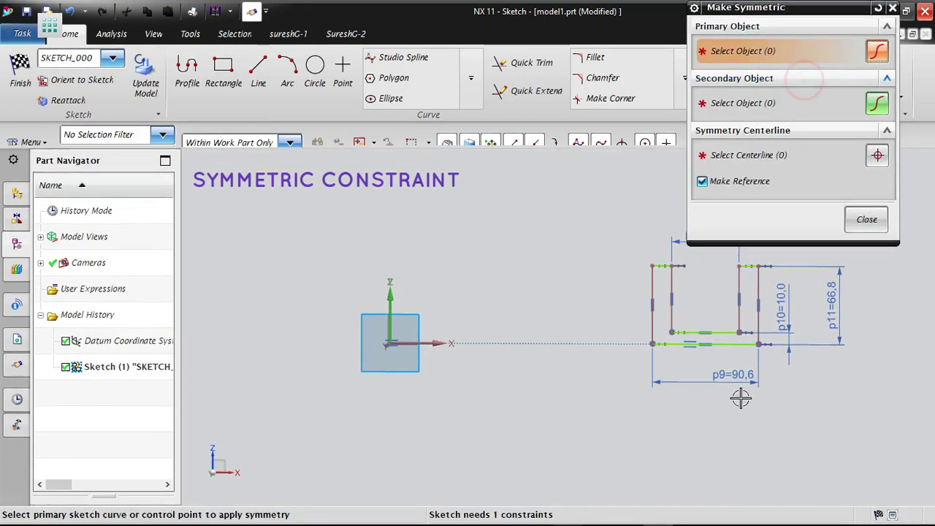
{"action": "left_click", "coordinate": [679, 288]}
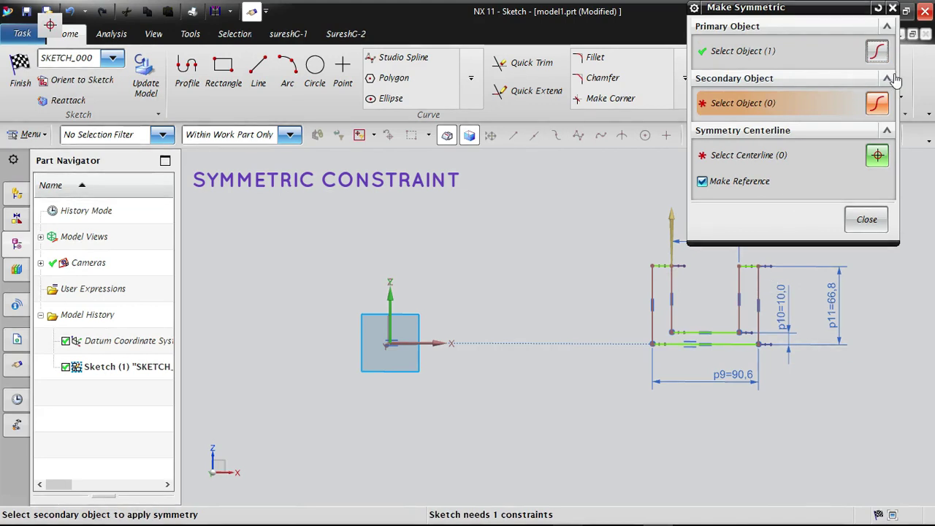
{"action": "left_click", "coordinate": [737, 279]}
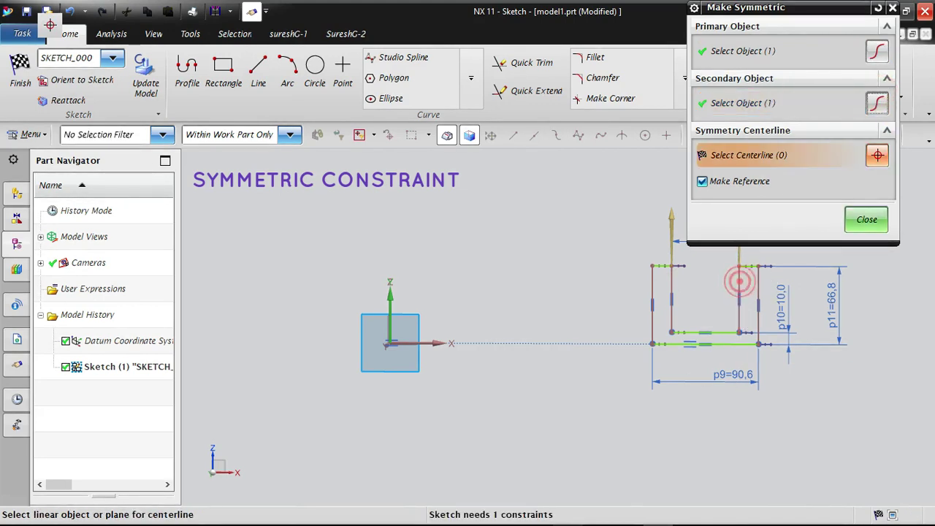
{"action": "left_click", "coordinate": [392, 305]}
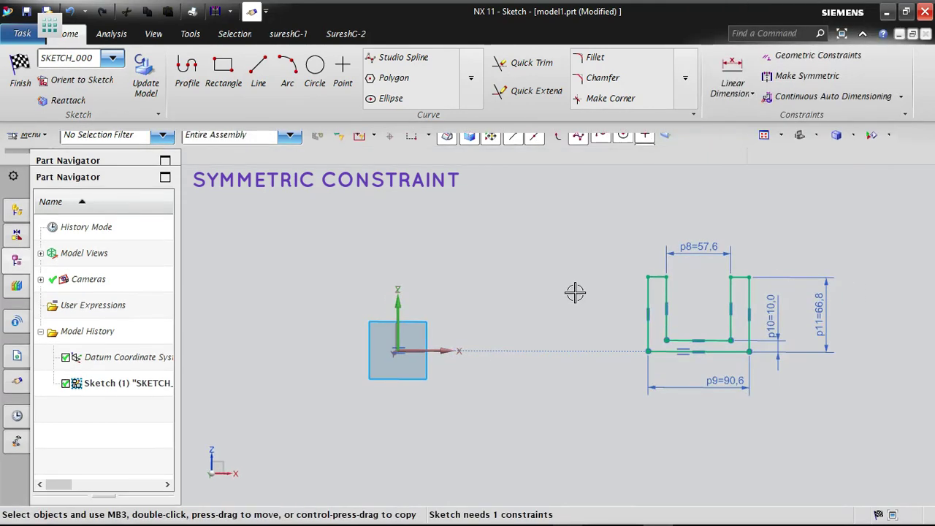
- Make the U profile's two inner vertical sides symmetric about the sketch's vertical axis with Make Symmetric
{"action": "left_click", "coordinate": [760, 91]}
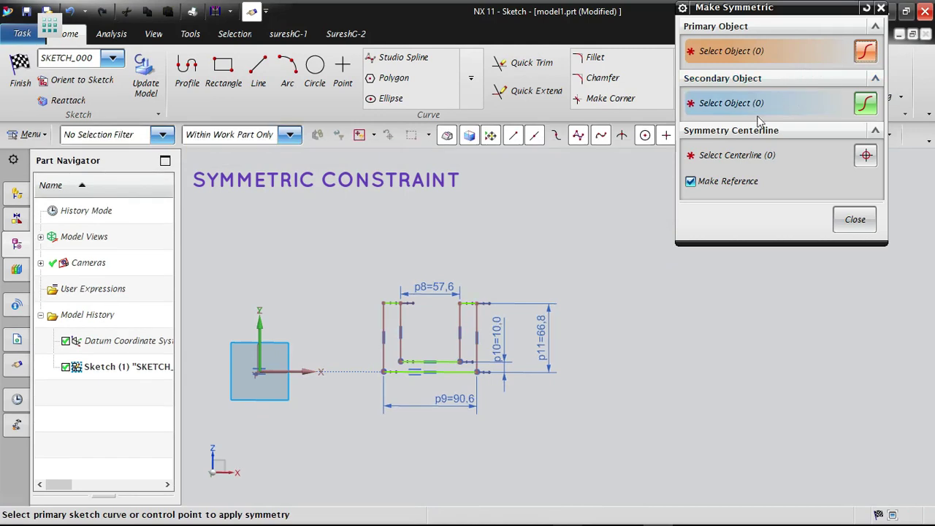
{"action": "left_click", "coordinate": [400, 314]}
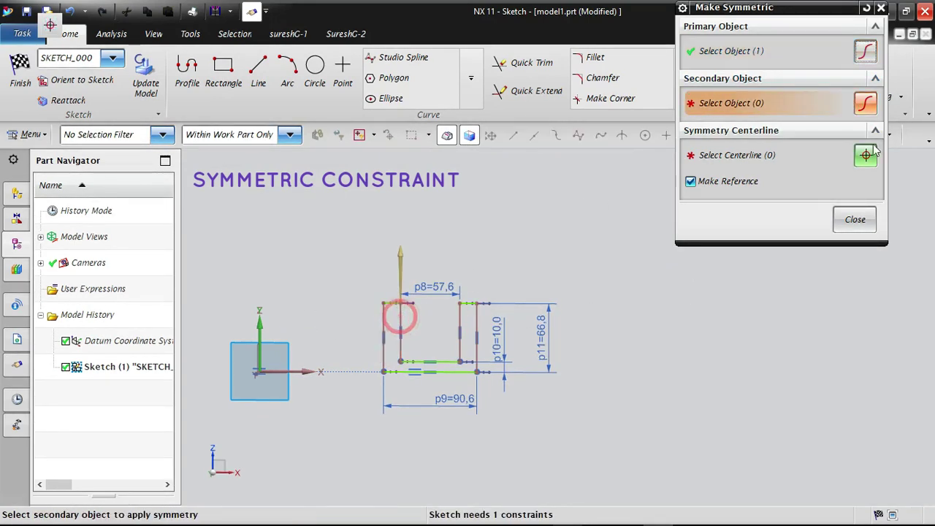
{"action": "left_click", "coordinate": [458, 317]}
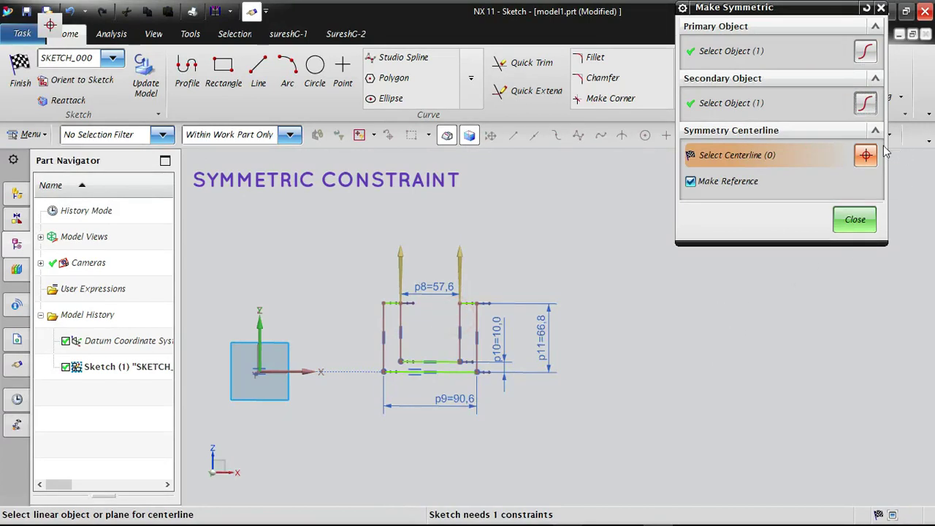
{"action": "left_click", "coordinate": [255, 321]}
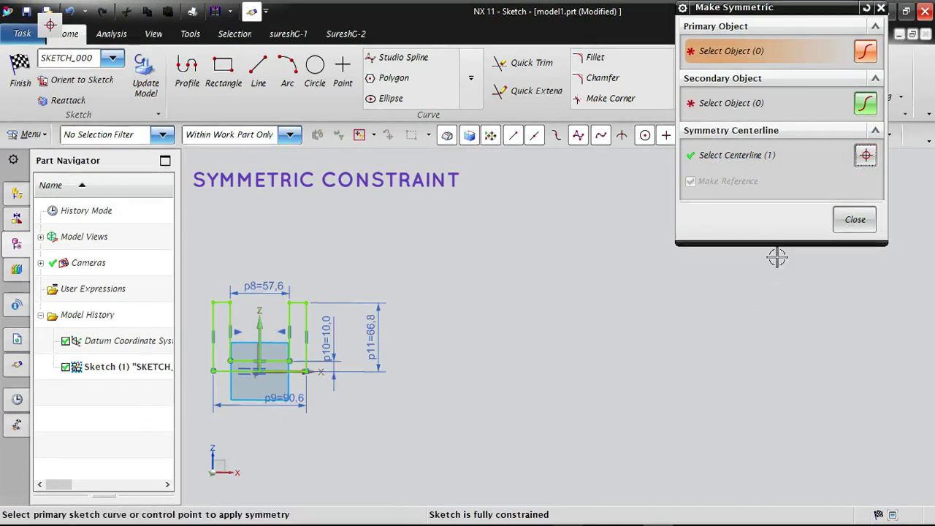
{"action": "left_click", "coordinate": [855, 219]}
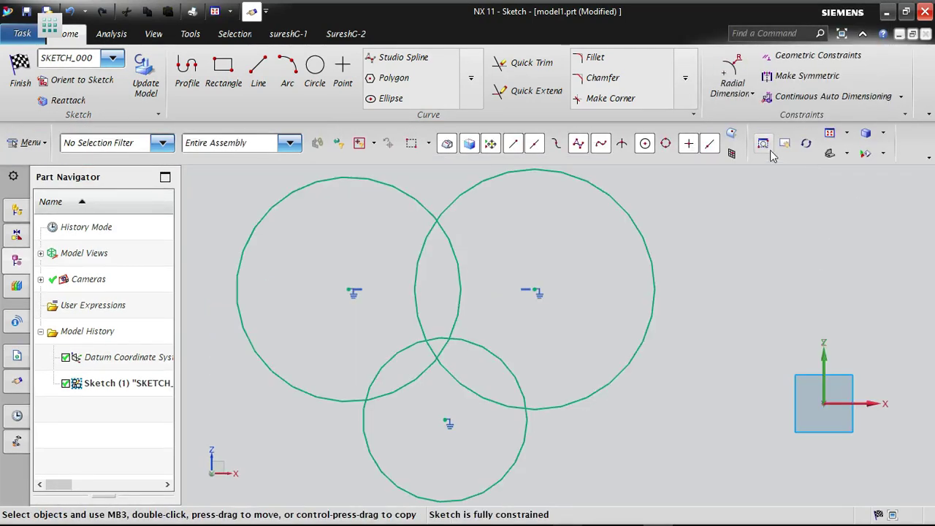
- Open the Geometric Constraints settings for the three-circle sketch and review the list of enabled and disabled constraint types
{"action": "left_click", "coordinate": [818, 56]}
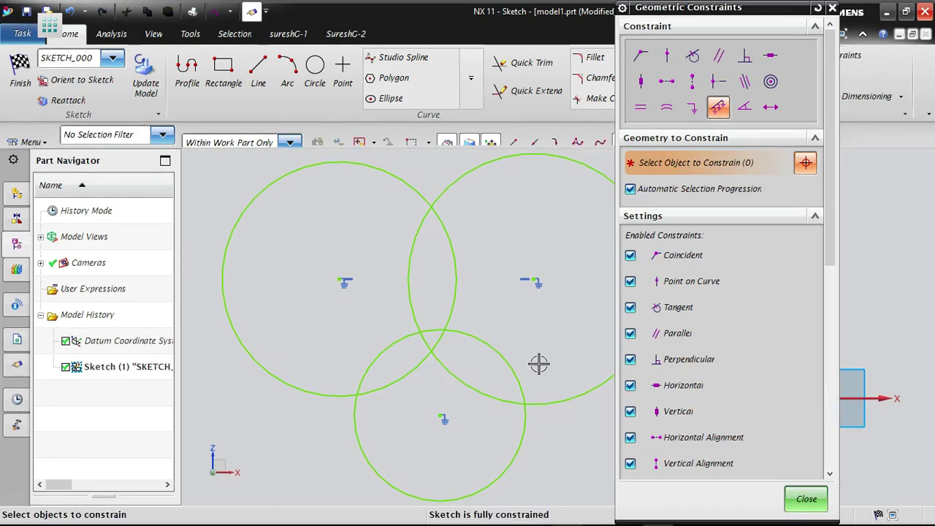
{"action": "scroll", "coordinate": [703, 443], "scroll_direction": "down", "scroll_amount": 8}
{"action": "scroll", "coordinate": [700, 444], "scroll_direction": "down", "scroll_amount": 2}
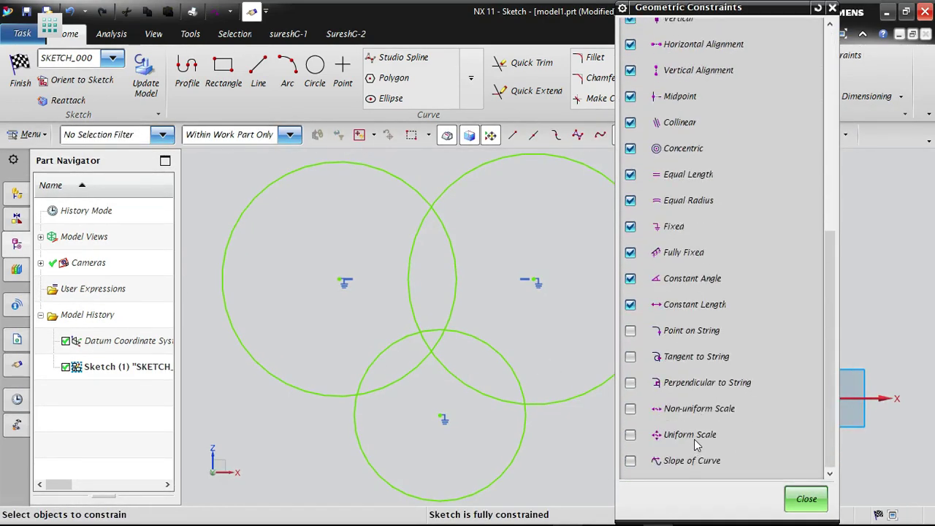